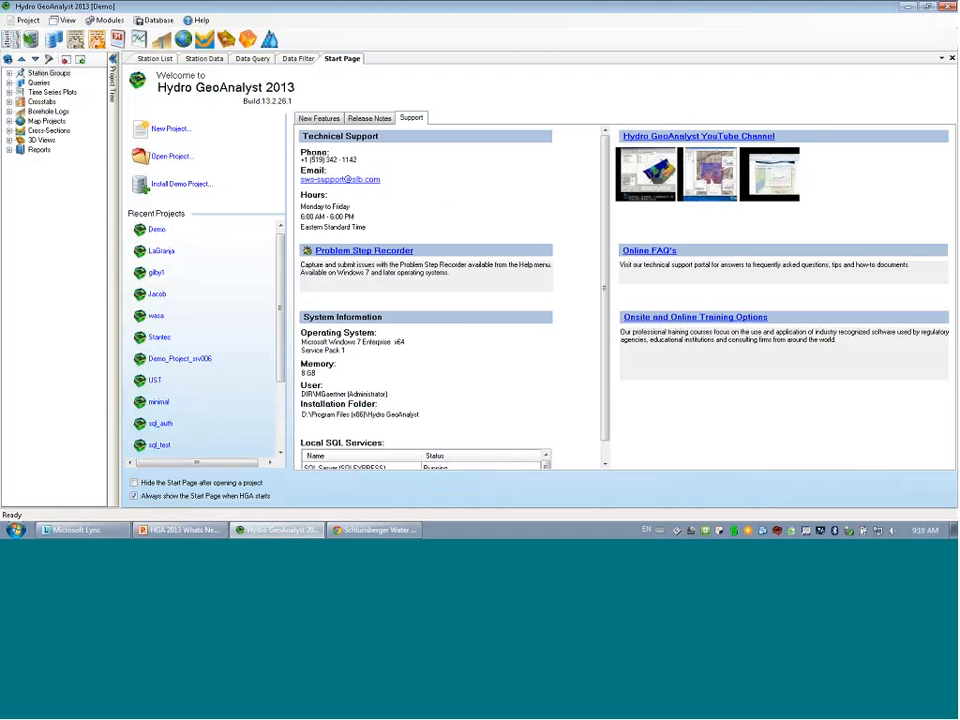
View the project's station list
click(155, 58)
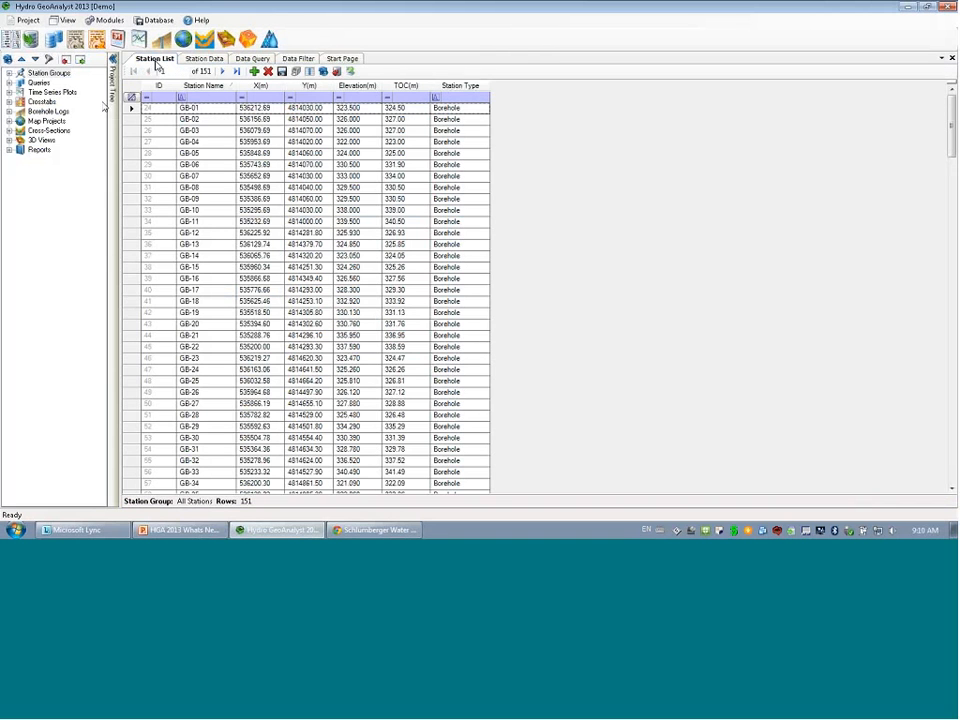
click(207, 124)
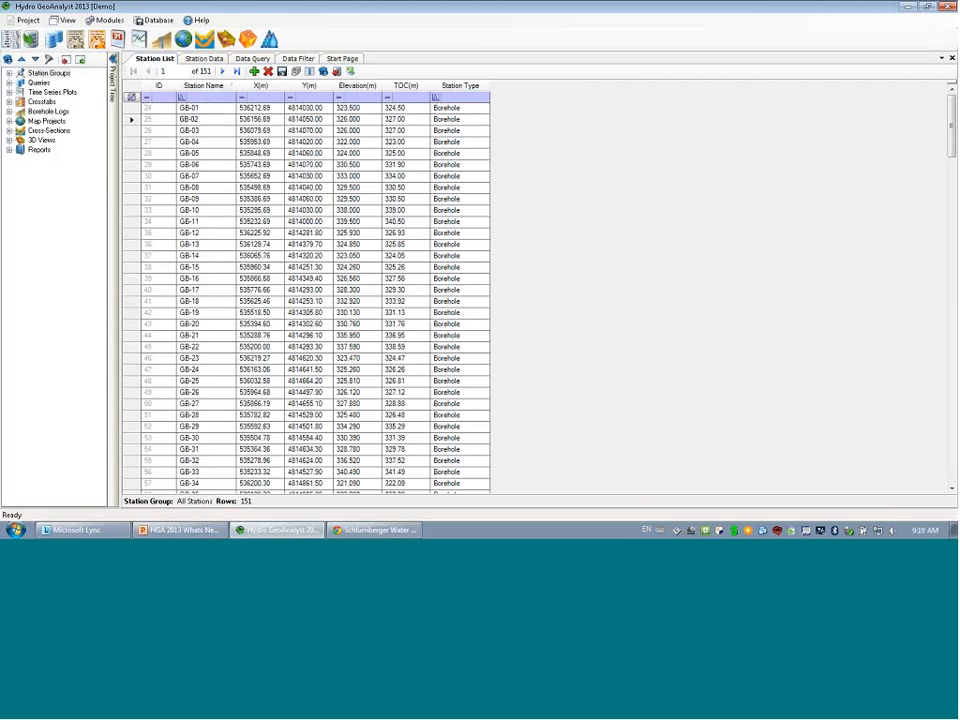
Open the Event Planner's scheduler and start a new event with the subject Summer
click(118, 44)
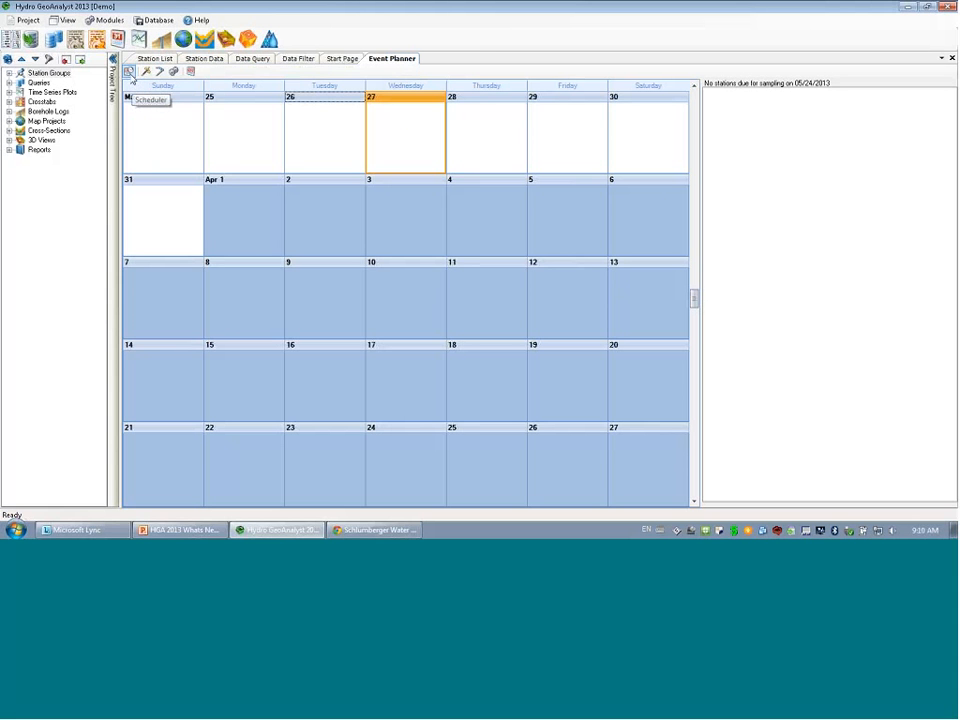
click(130, 76)
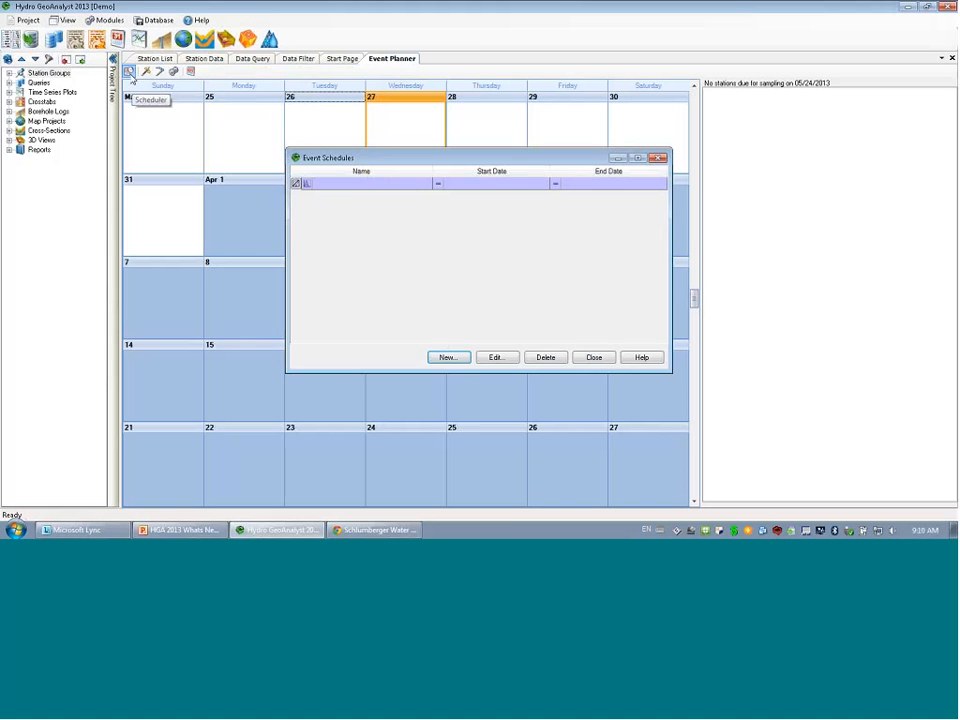
click(447, 357)
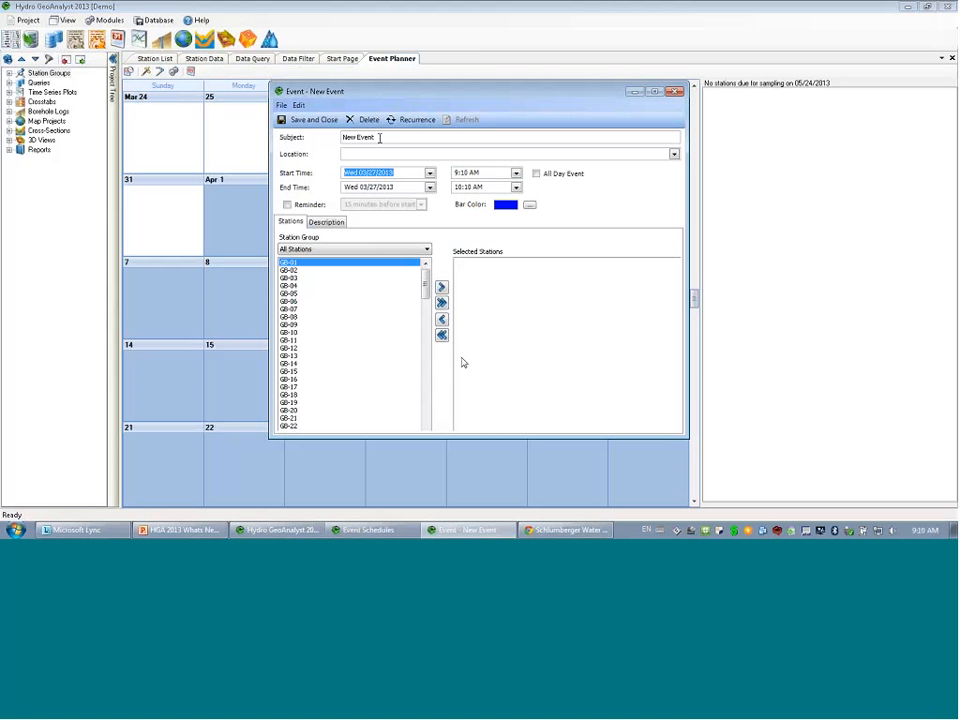
text(Summer)
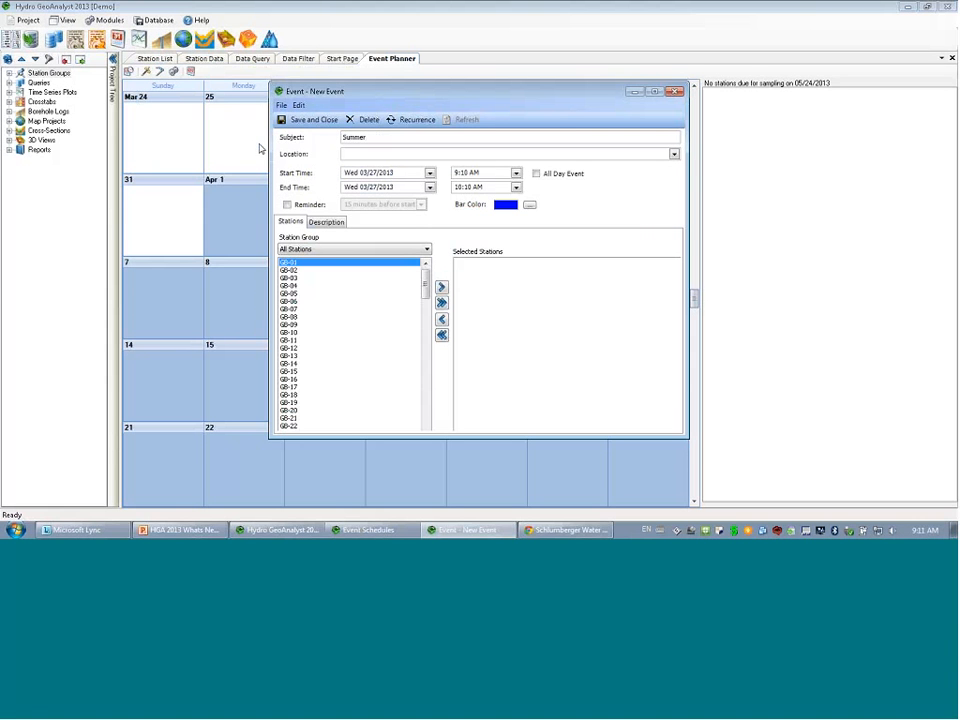
Add stations GB-02 to GB-05 to the Summer event, save it and close the event schedules
drag(307, 270, 314, 295)
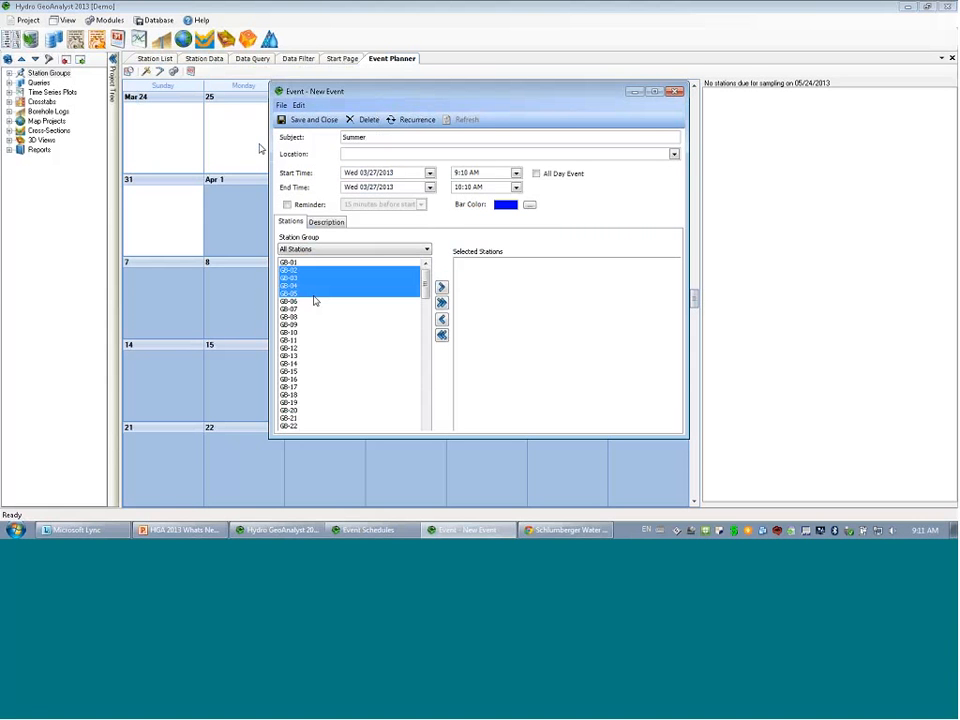
click(442, 289)
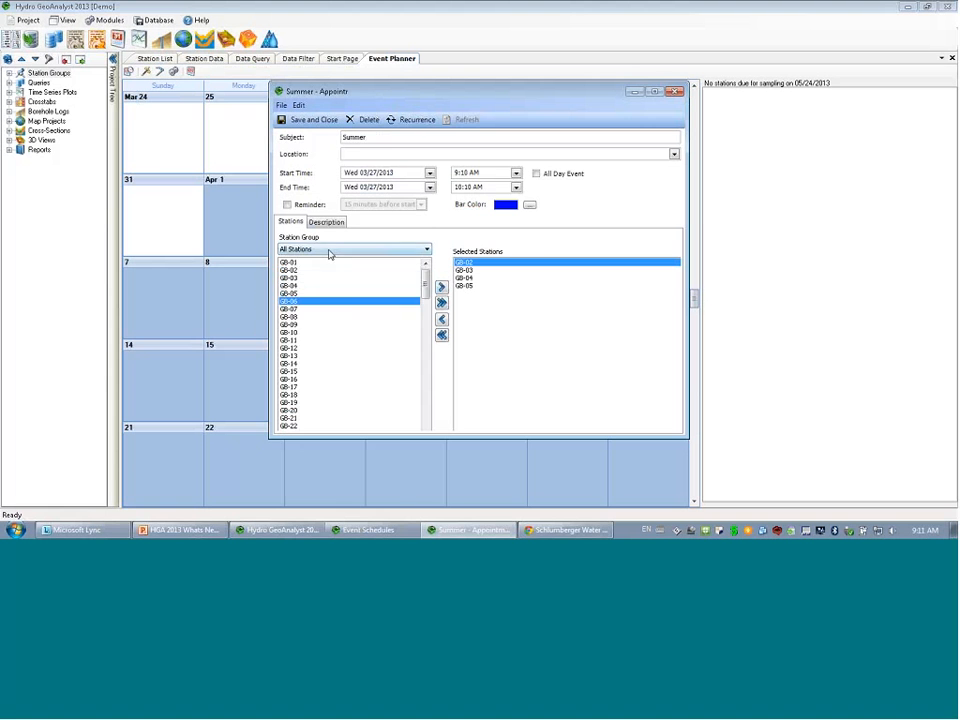
click(426, 249)
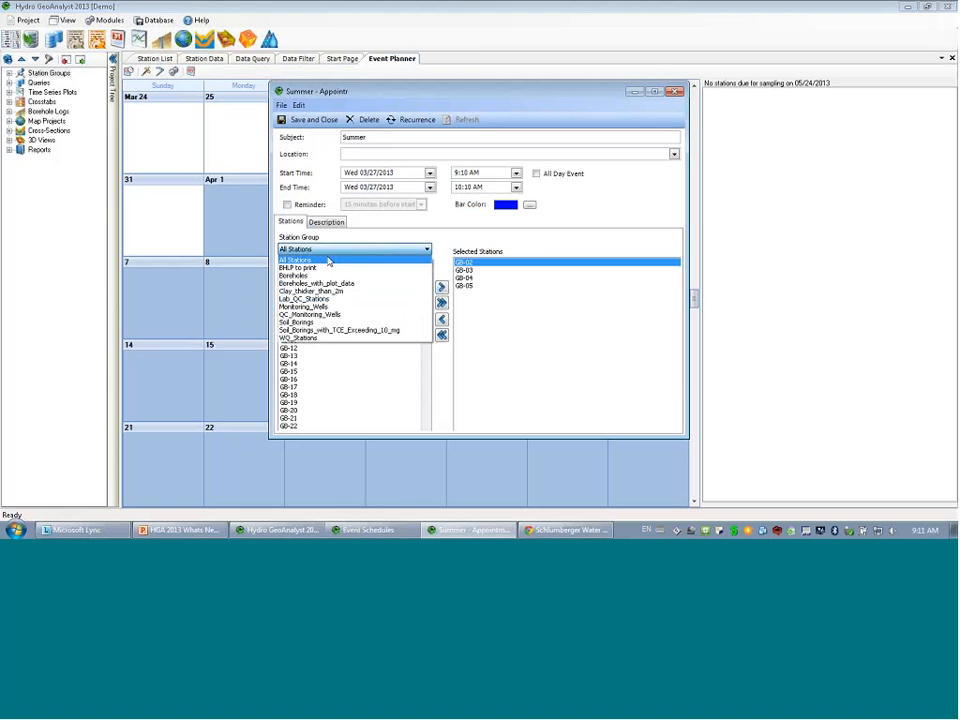
click(358, 358)
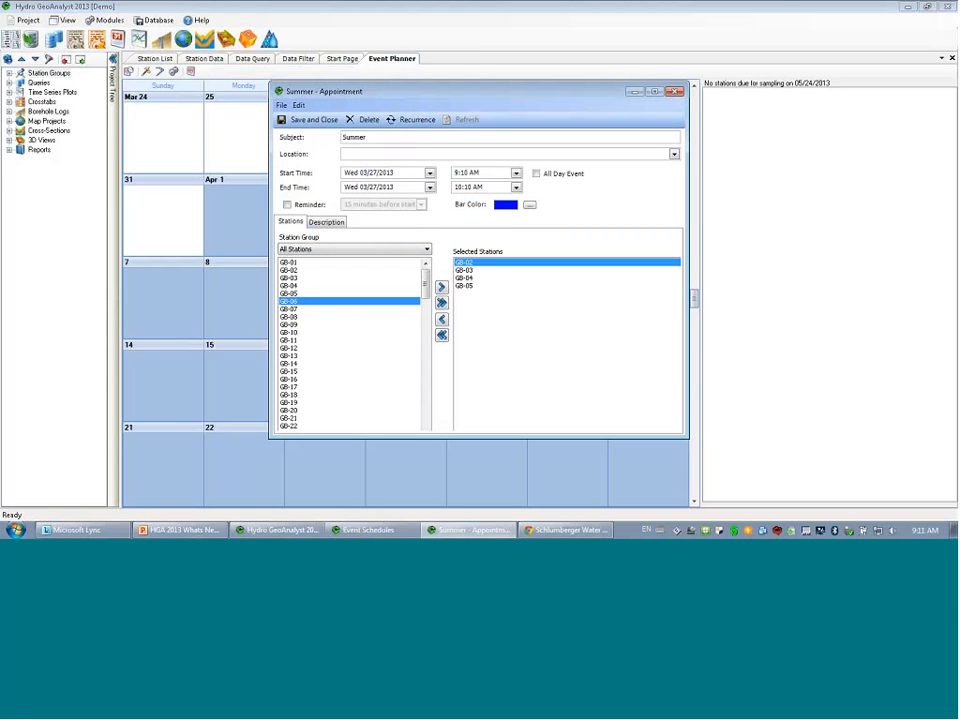
click(306, 120)
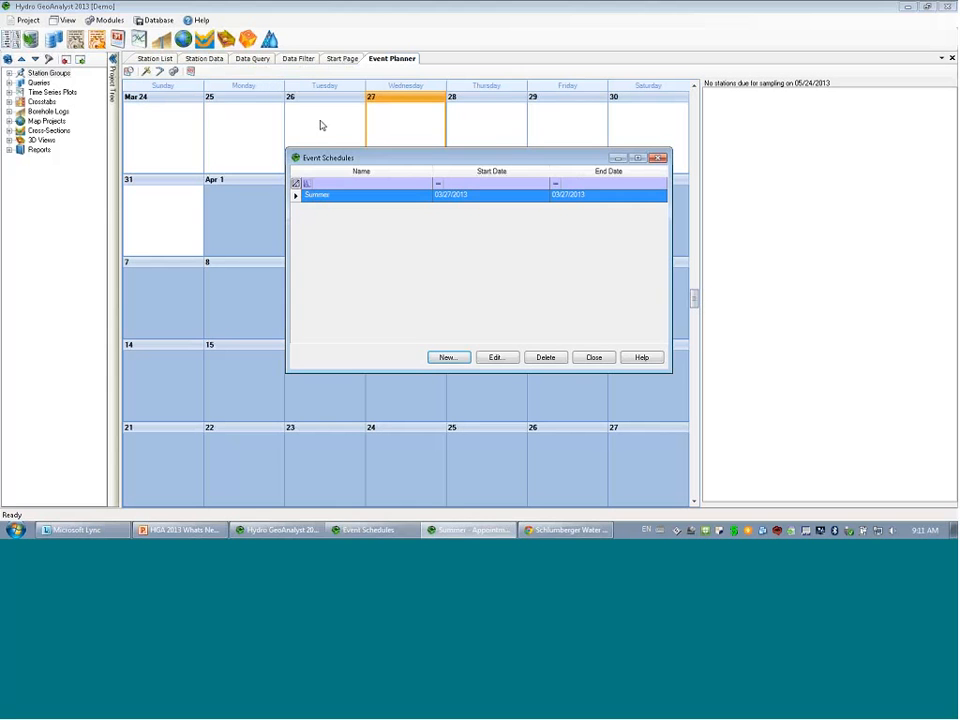
click(594, 358)
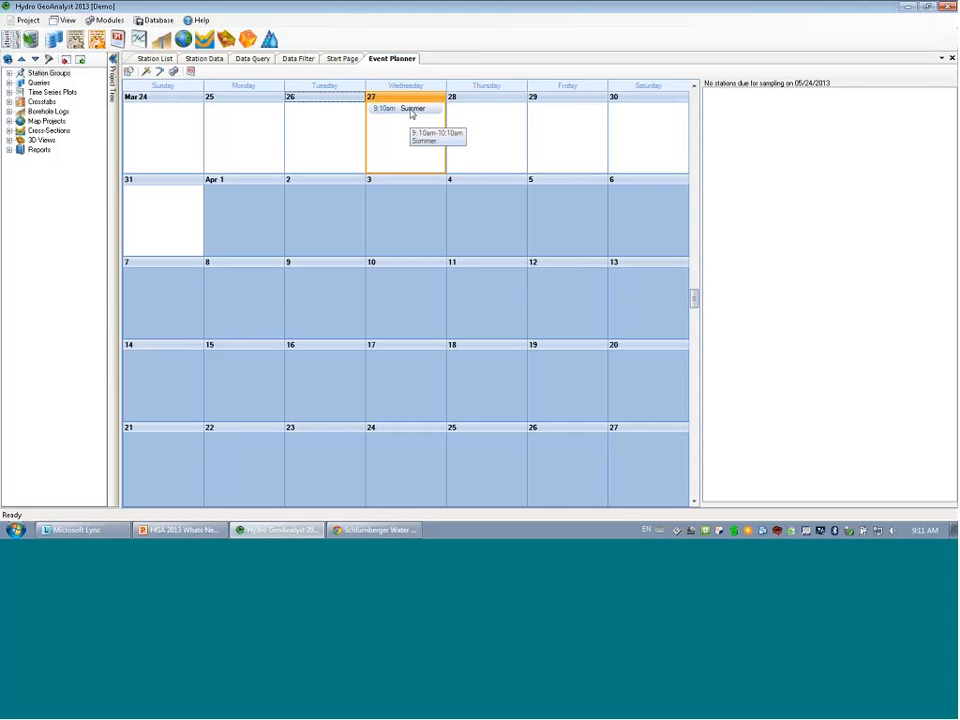
Check which stations are due for sampling on March 27 and March 29 in the event calendar
click(410, 112)
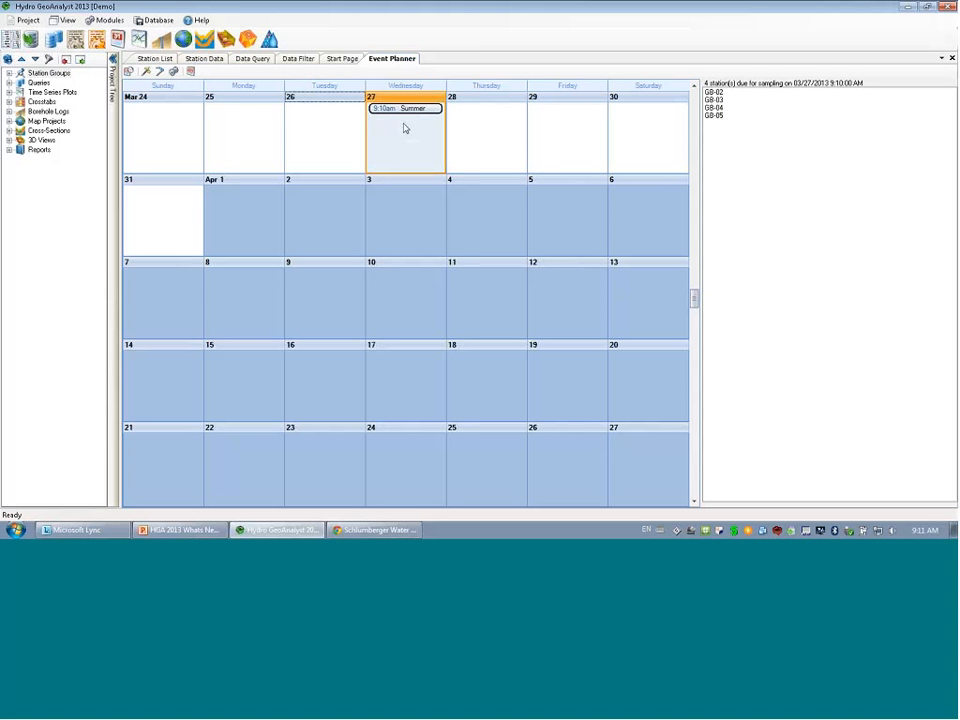
click(580, 132)
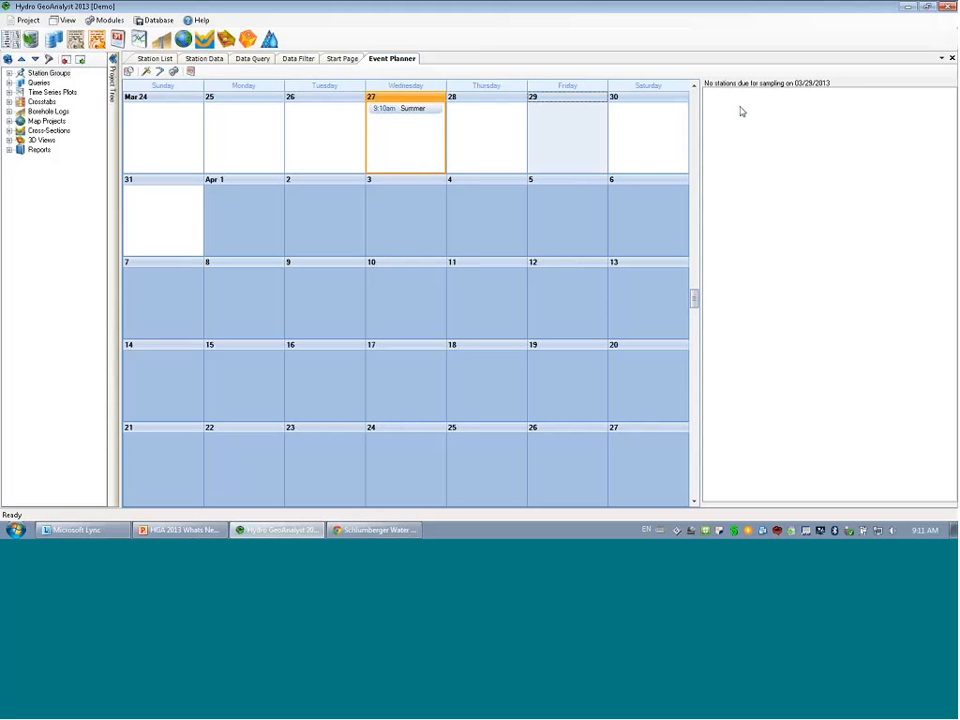
click(399, 132)
click(573, 130)
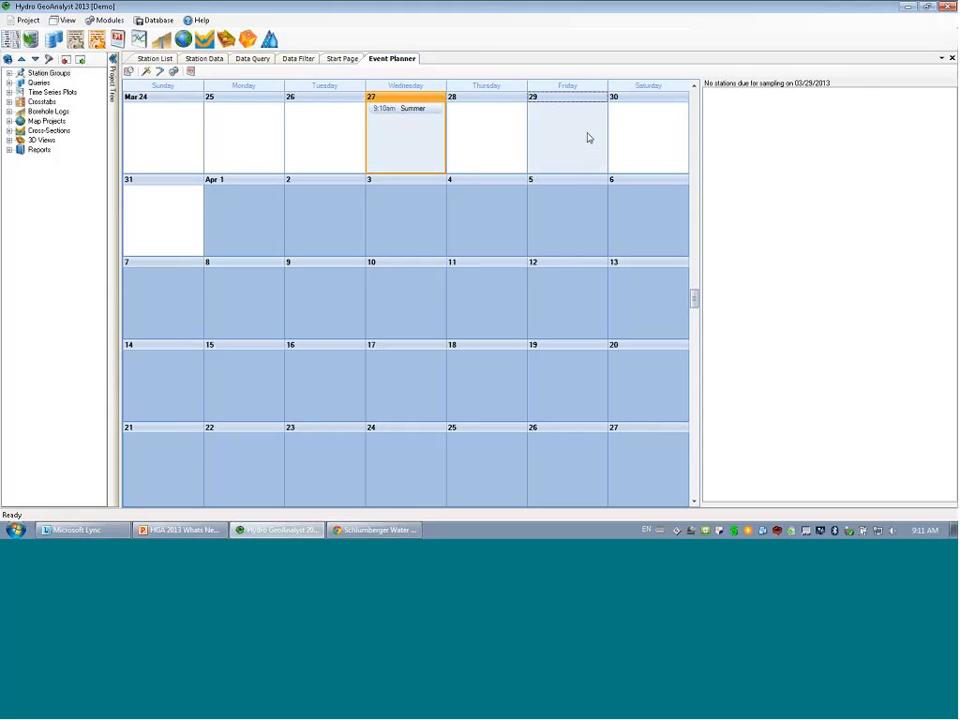
Start an event plan for March 27 with the Event Planning wizard and name it Summer 2013
click(409, 152)
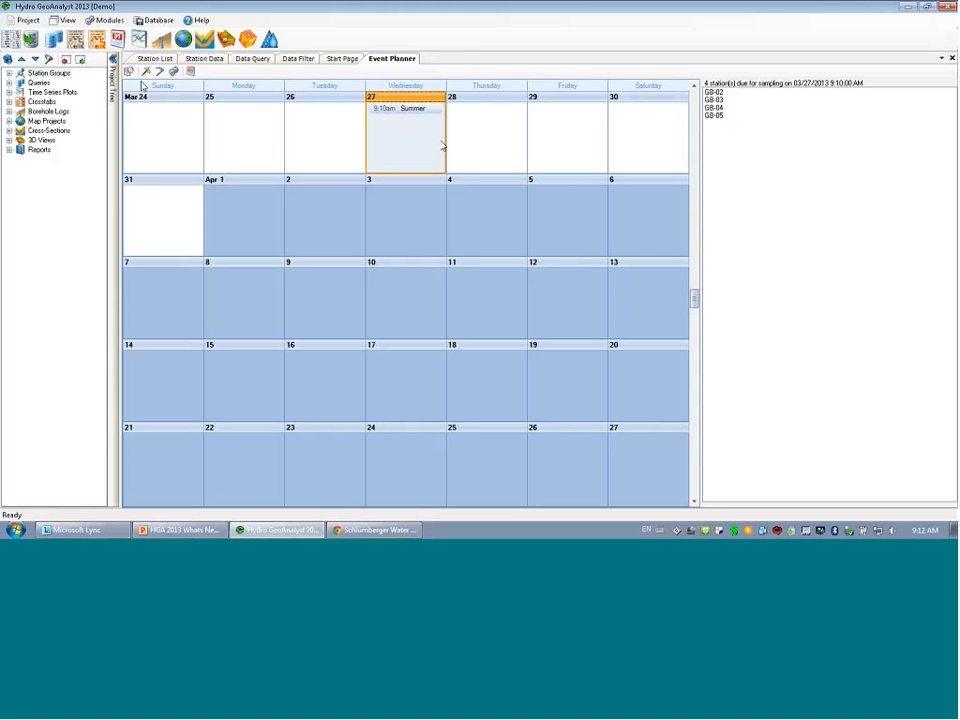
click(145, 71)
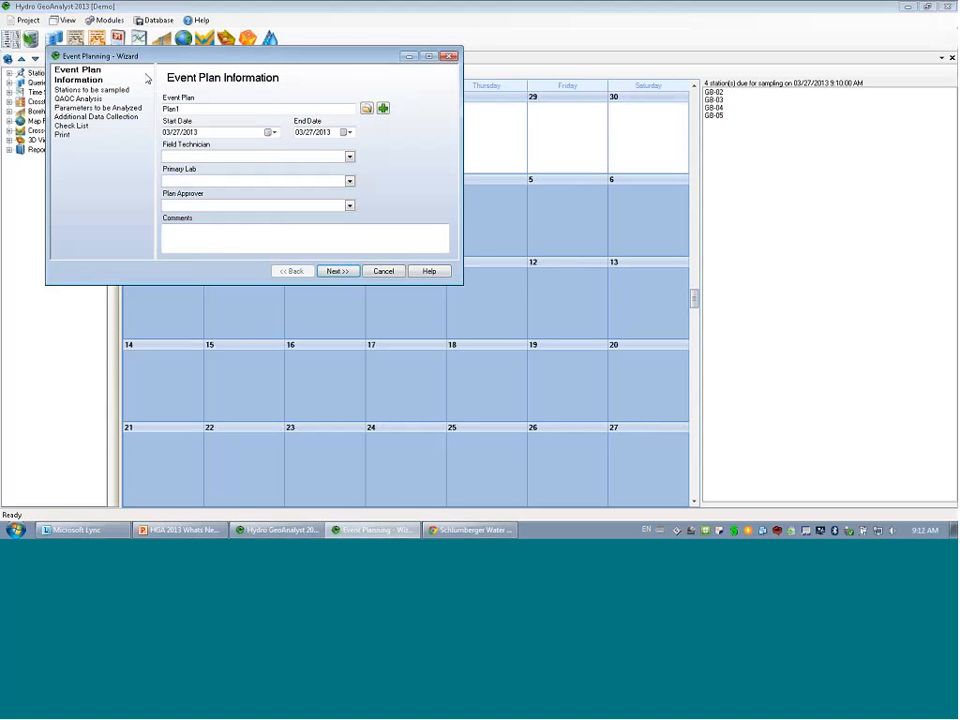
drag(198, 57, 329, 149)
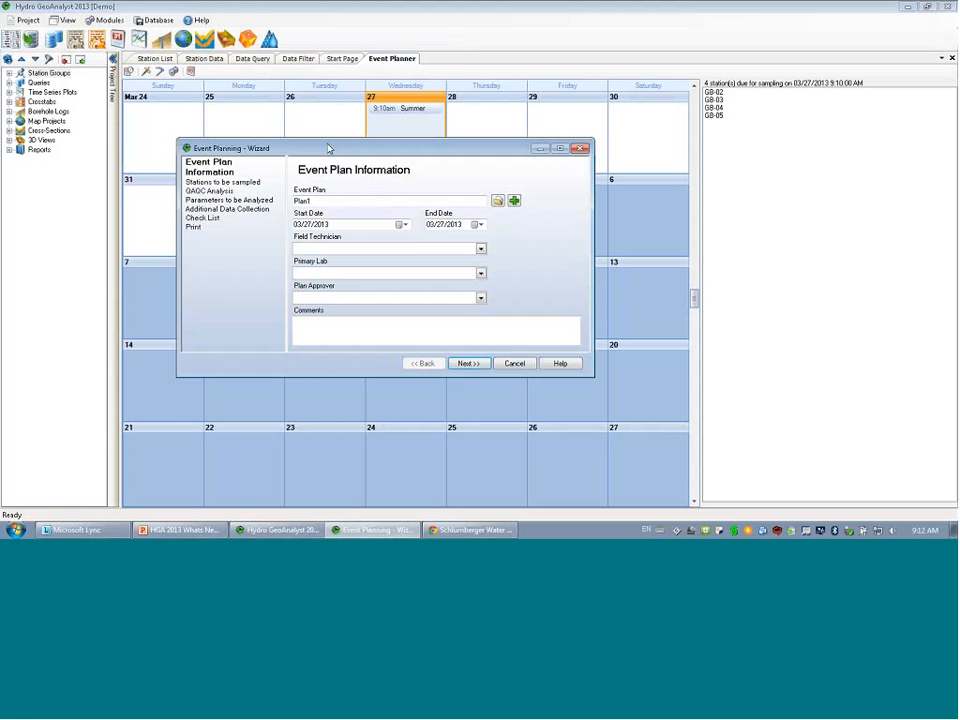
click(319, 203)
key(BackSpace)
key(BackSpace)
key(BackSpace)
key(BackSpace)
key(BackSpace)
text(S)
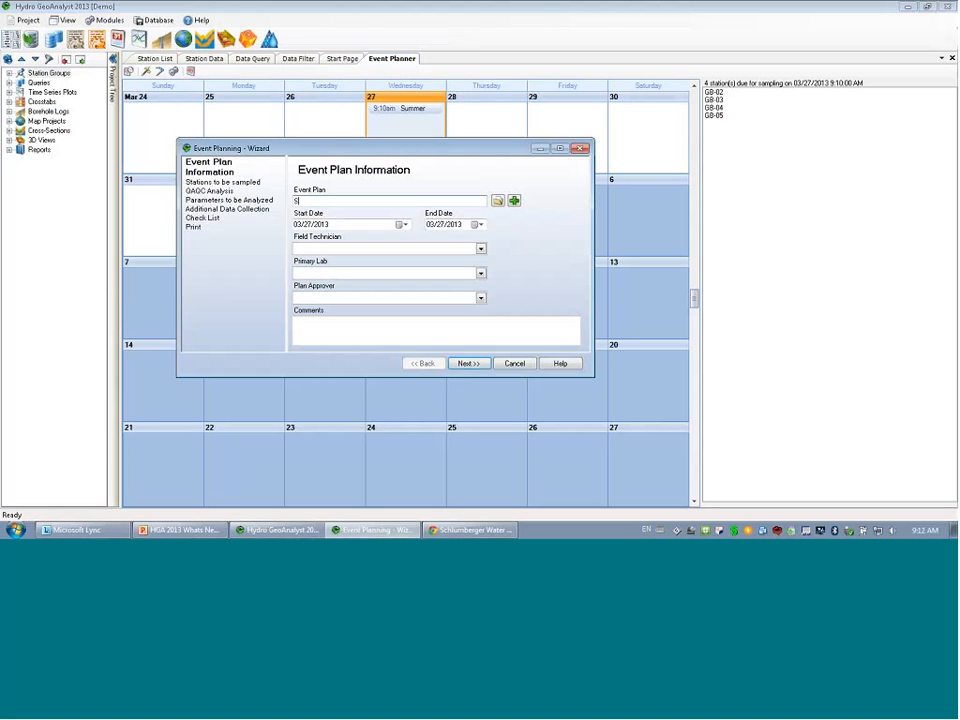
text(ummer 2013)
Enter the field technician's name, ABC Lab as primary lab and Me as plan approver, and continue to the stations to be sampled
click(416, 249)
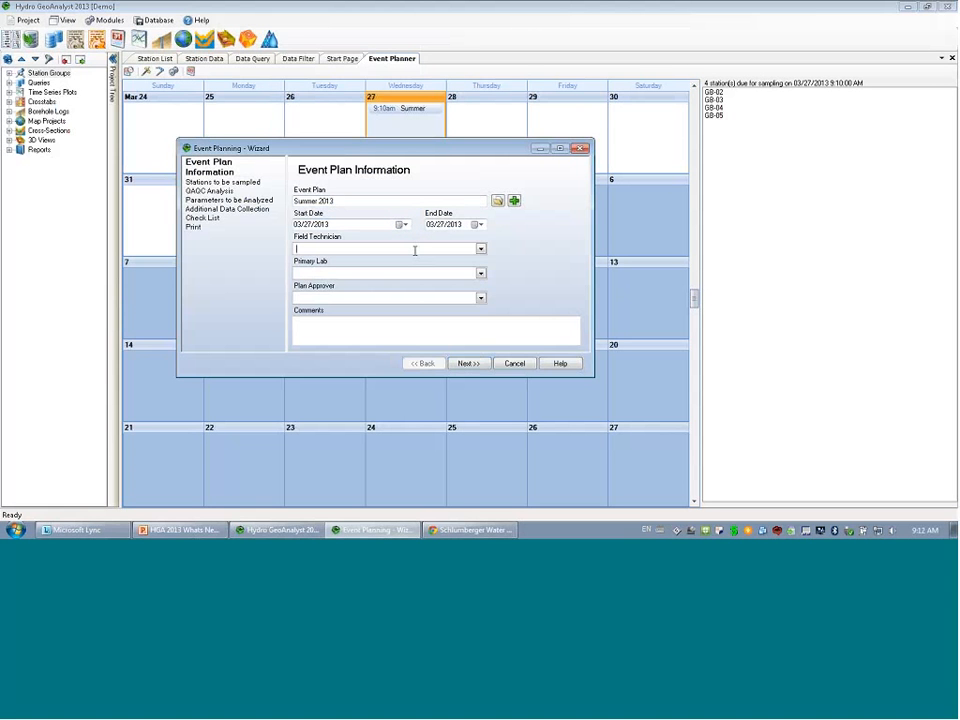
text(Bob)
click(355, 275)
text(ABC Lab)
click(350, 297)
text(Me)
key(Return)
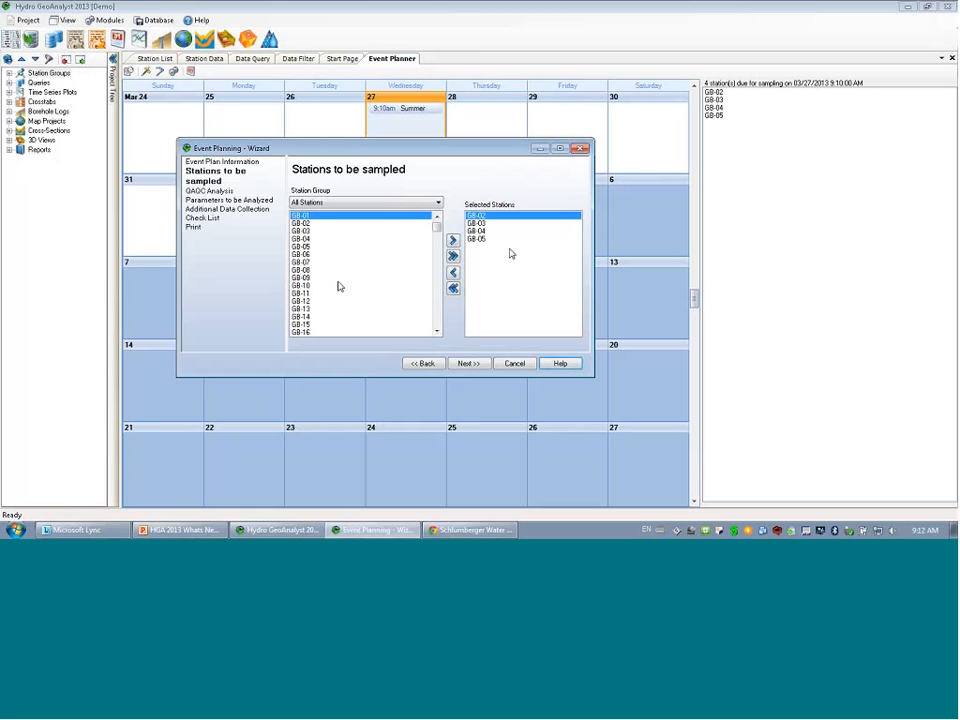
Review the available station groups, keep stations GB-02 to GB-05 for sampling and continue to the QAQC analysis
click(351, 203)
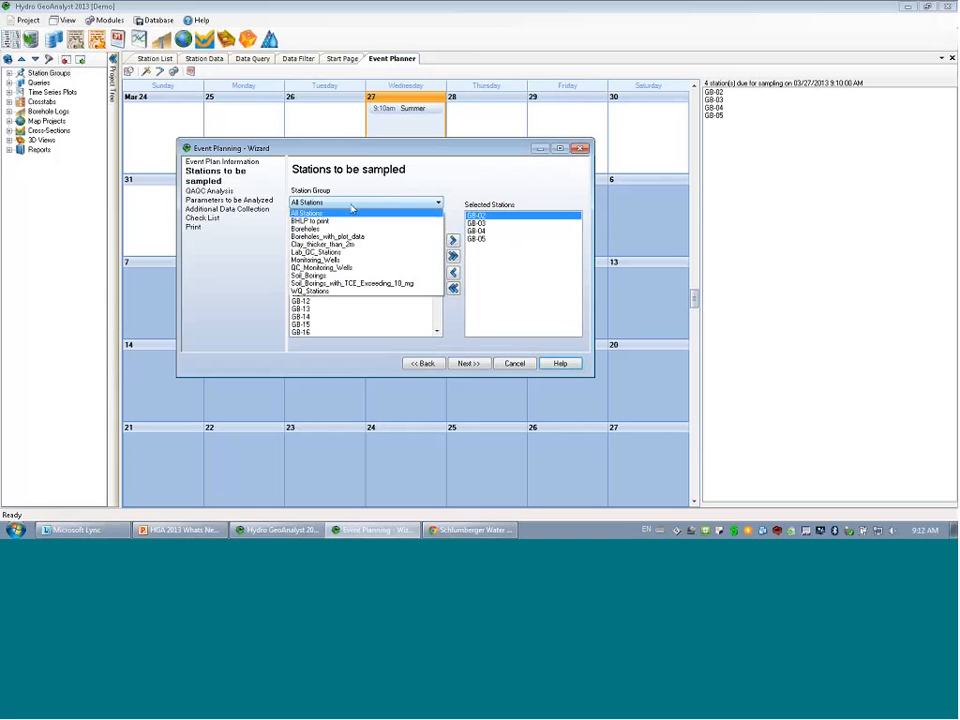
click(351, 207)
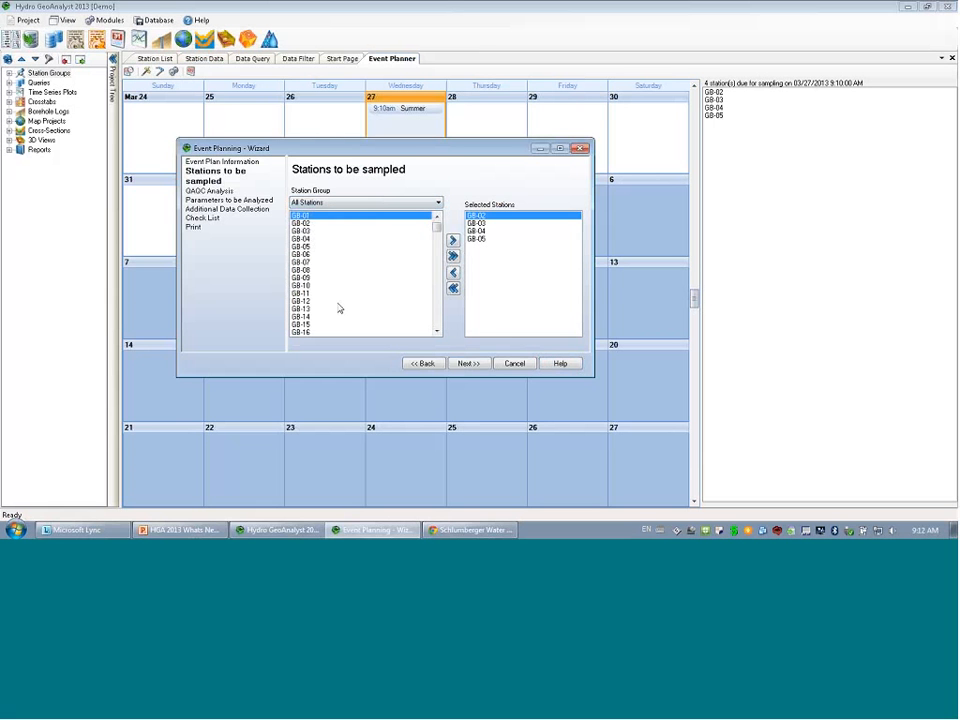
click(339, 295)
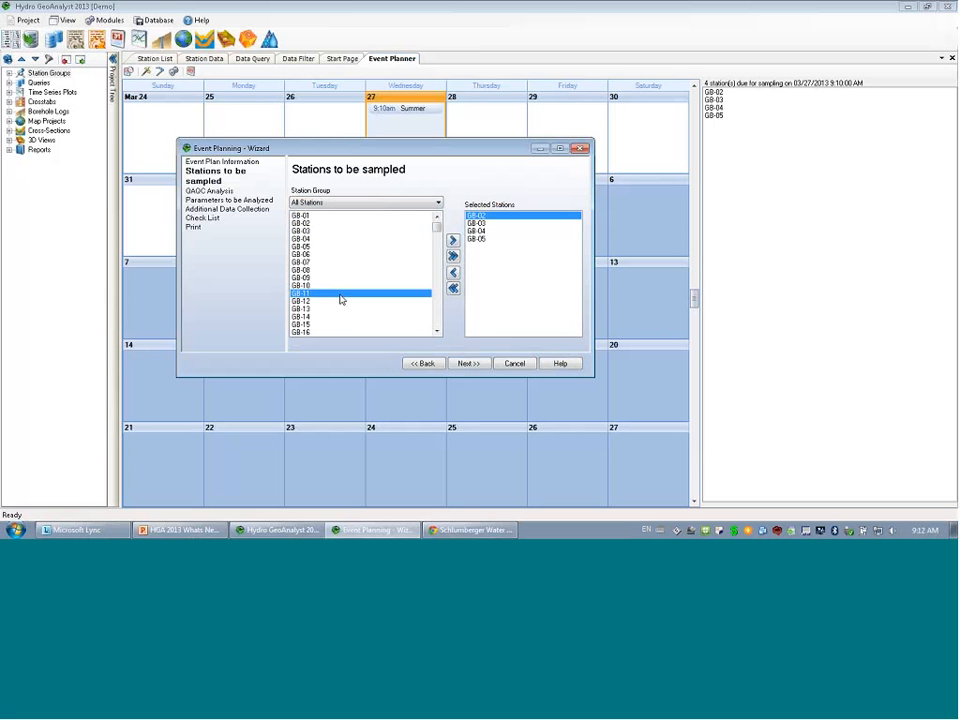
click(469, 364)
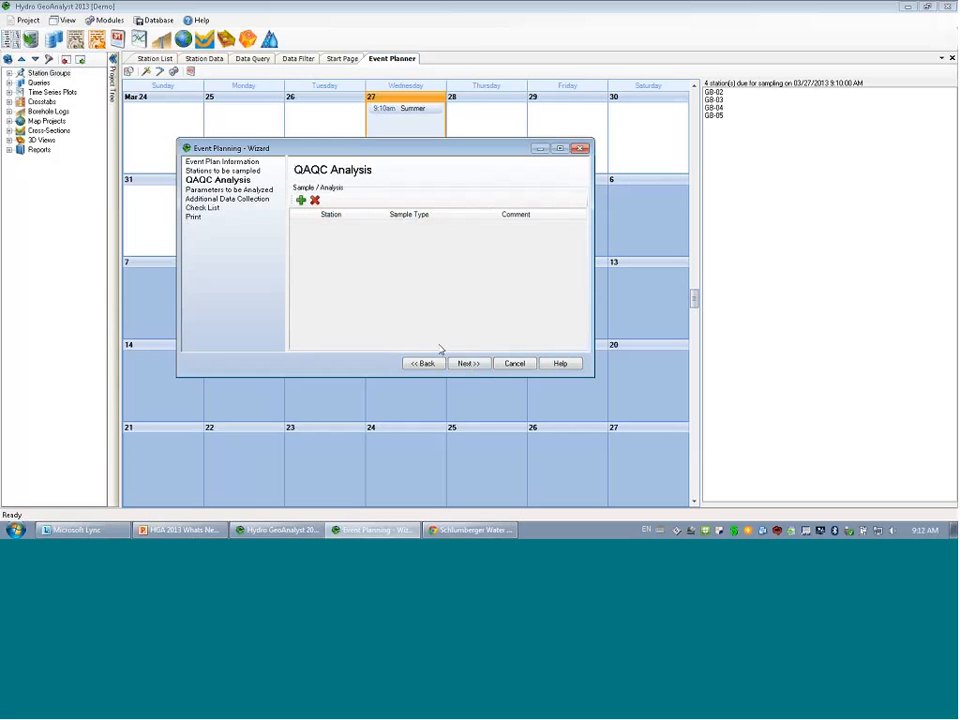
Add a QAQC sample of type Duplicate for station GB-03 and continue to the parameters to be analyzed
click(300, 199)
click(366, 228)
click(367, 227)
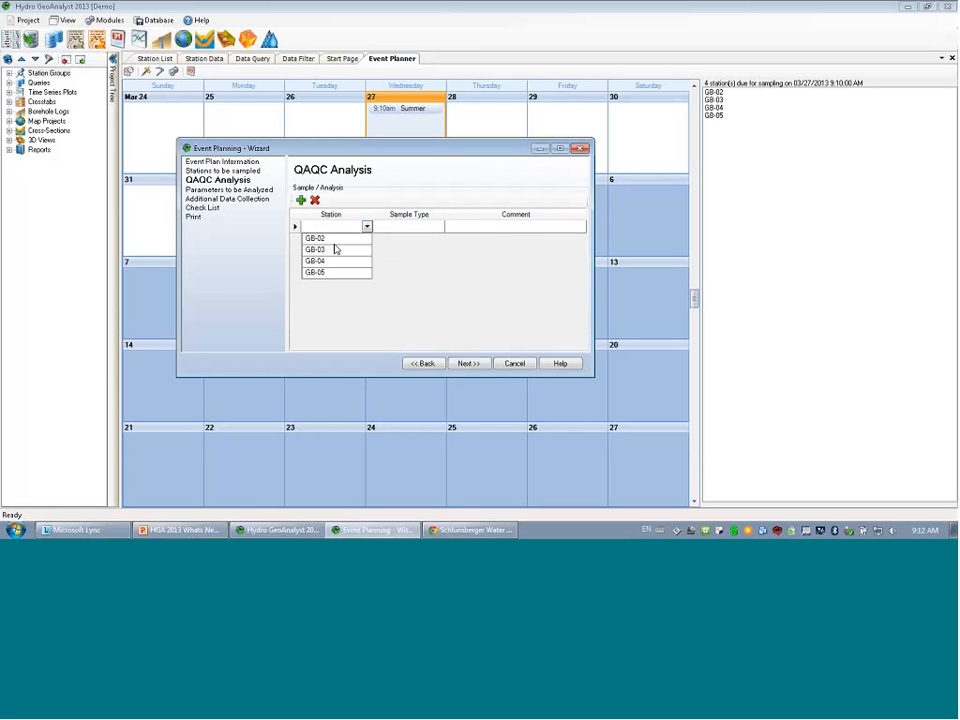
click(335, 249)
click(438, 227)
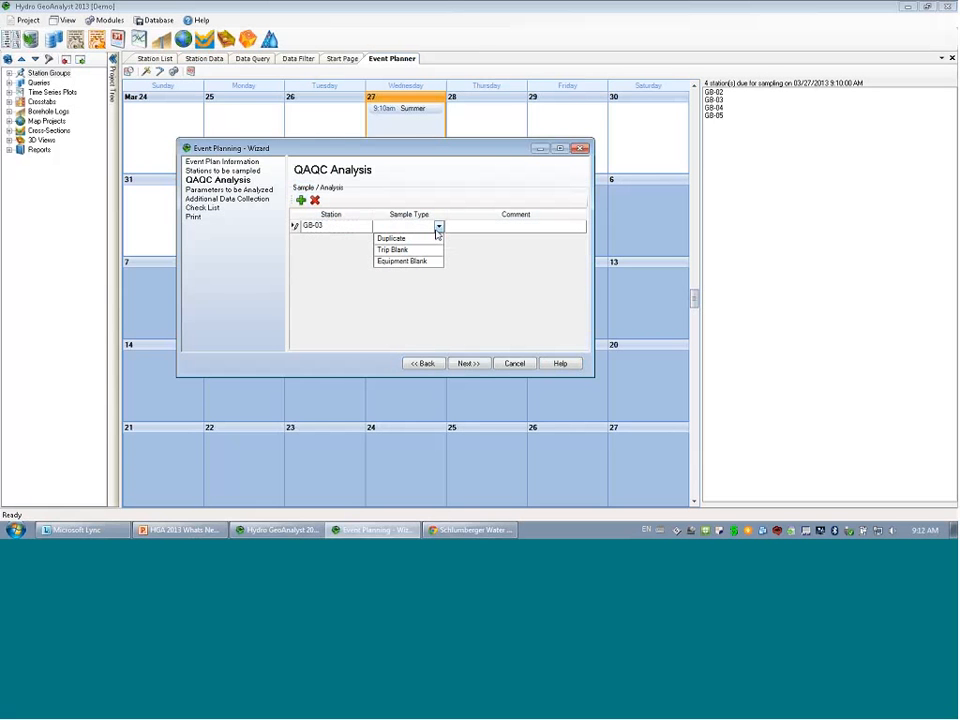
click(434, 239)
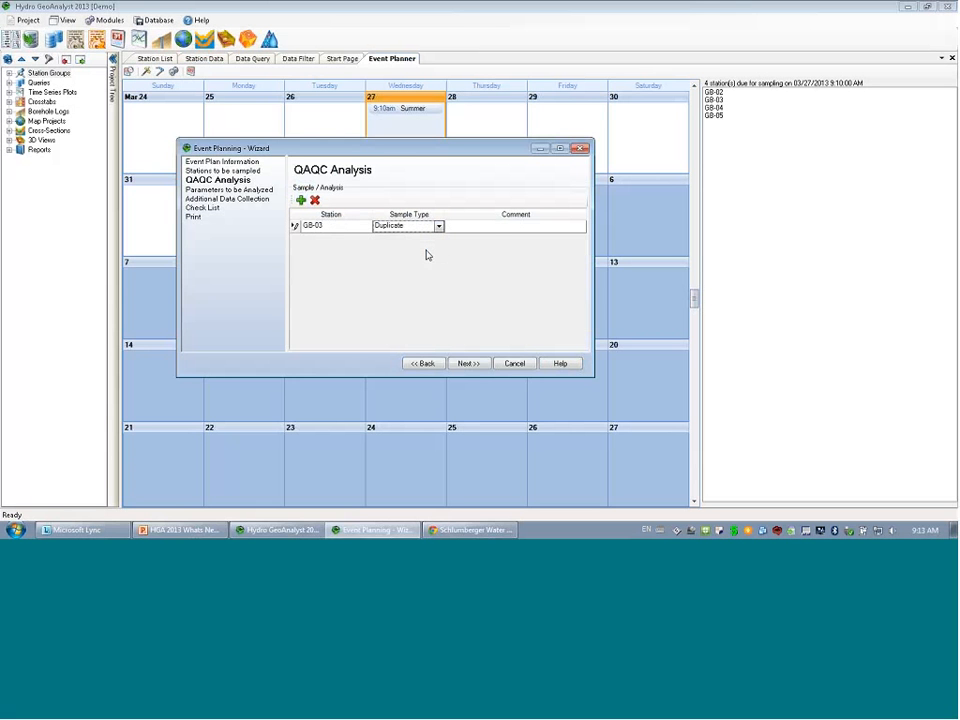
click(472, 364)
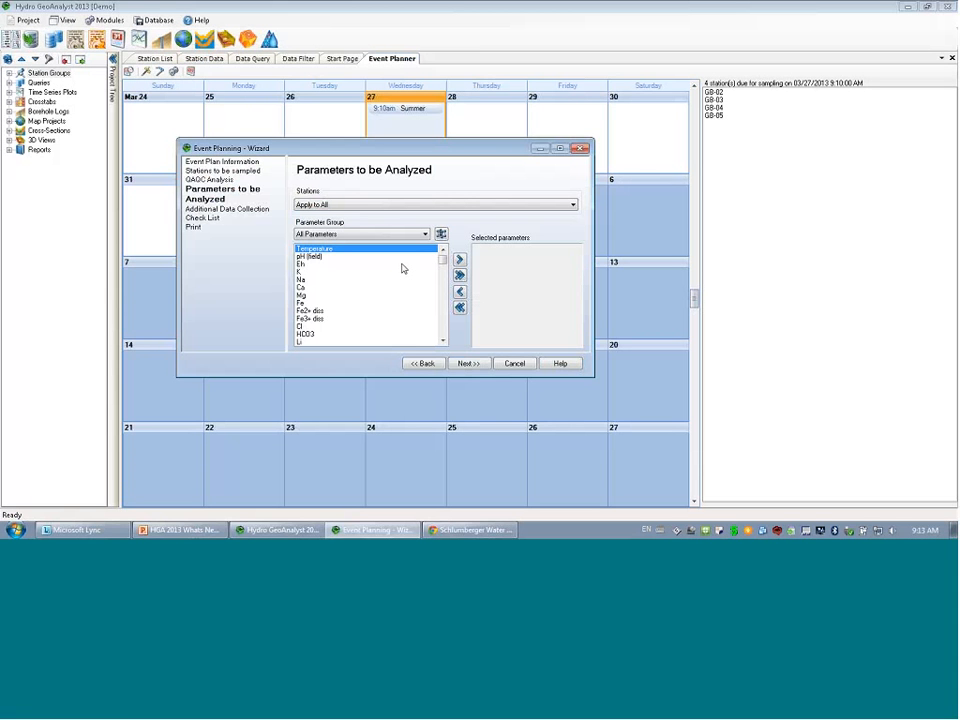
Add Benzene, Ethylbenzene, Trichloroethylene and Toluene from the Organic Chemicals group to the selected parameters for all stations
click(364, 234)
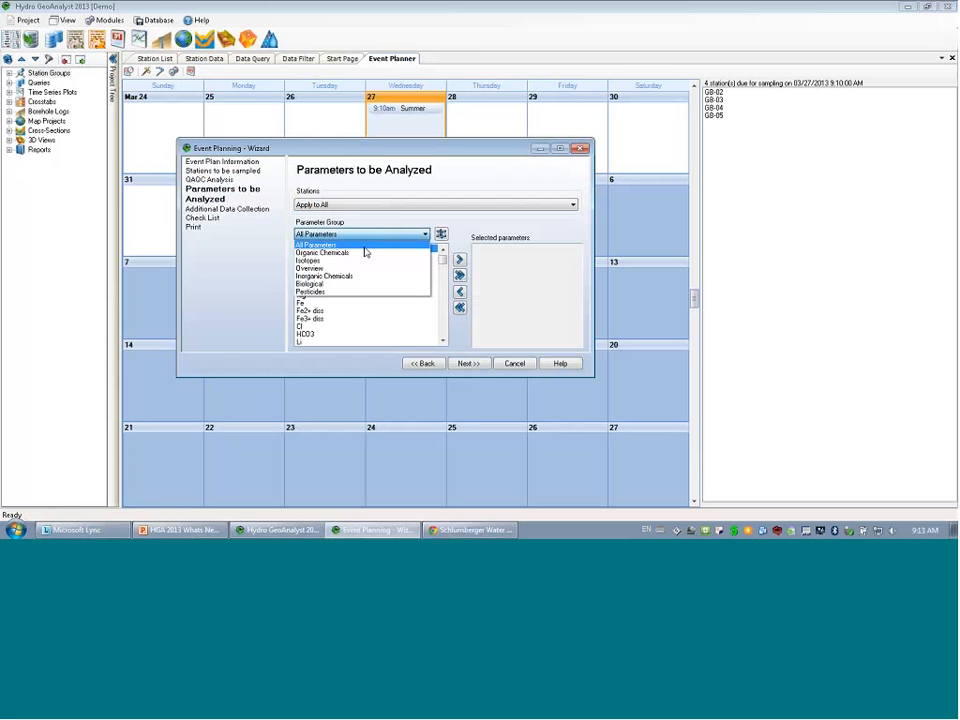
click(364, 276)
click(364, 237)
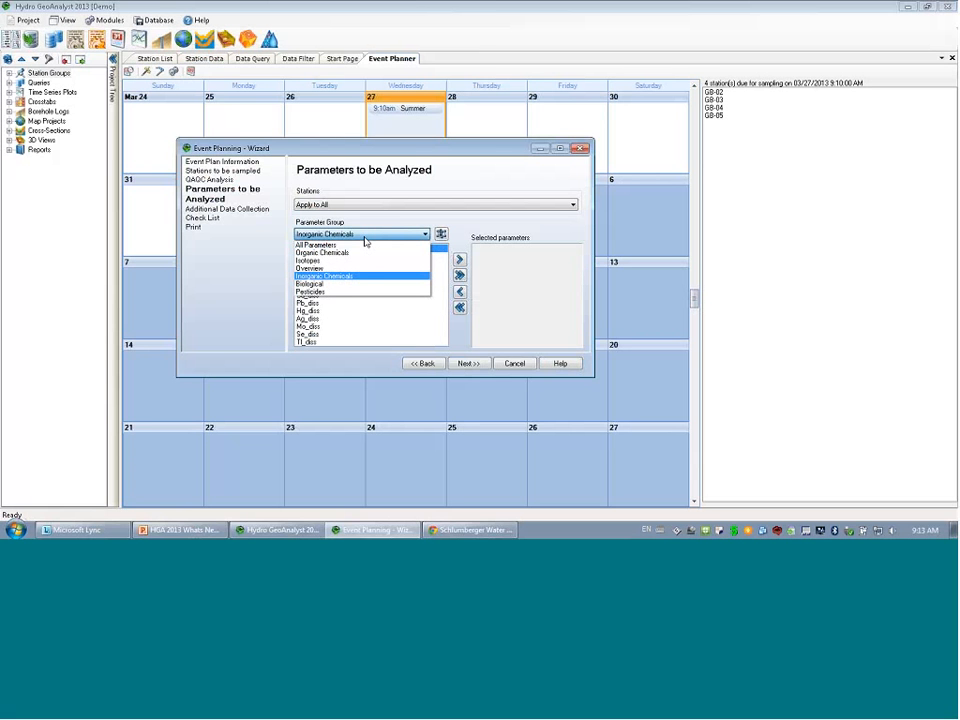
click(360, 252)
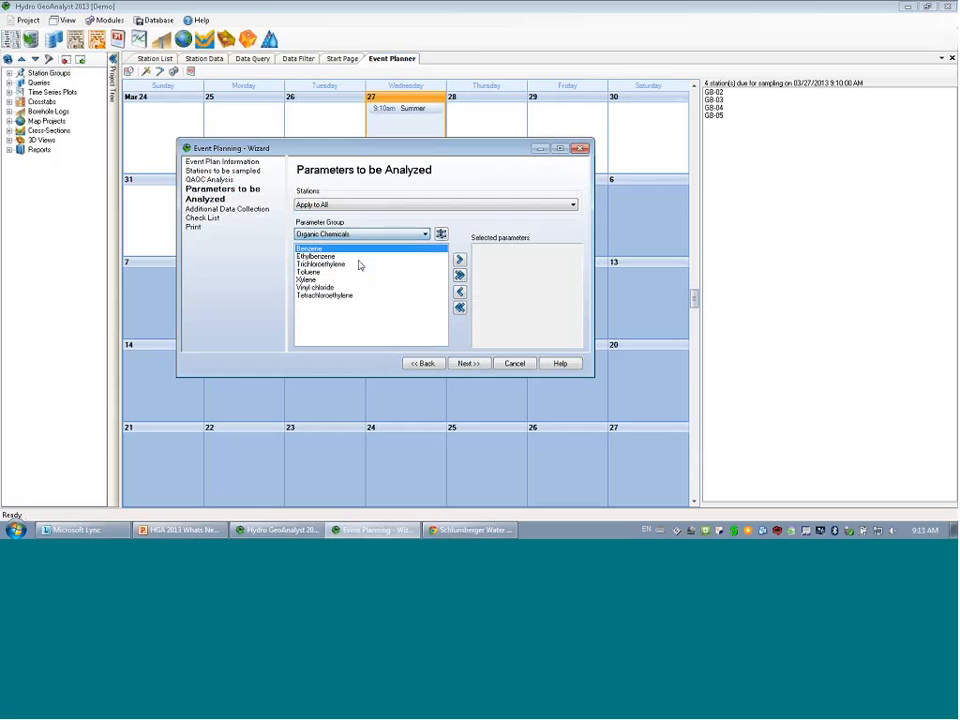
shift+click(365, 272)
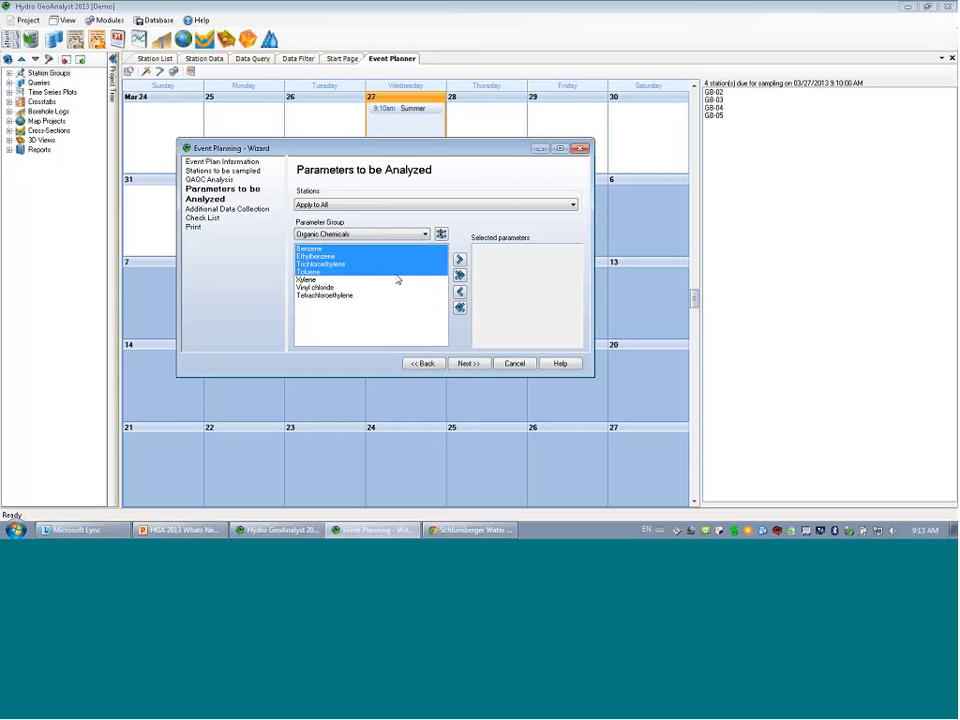
click(459, 259)
Browse the All Parameters group and its full list in the Parameter List Editor, and return to the event plan
click(353, 236)
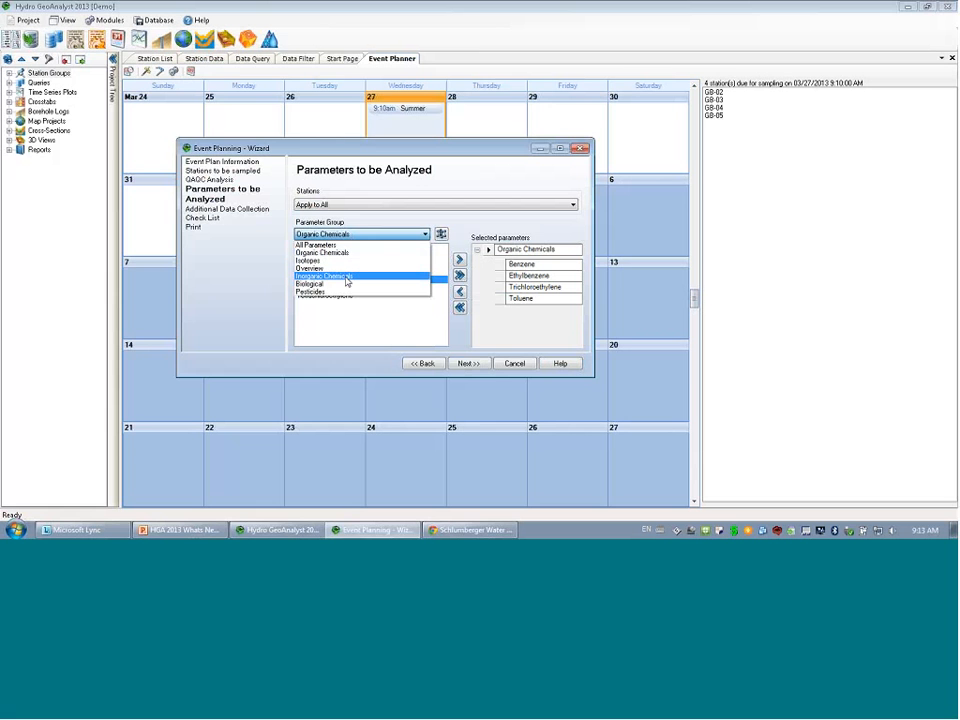
click(352, 246)
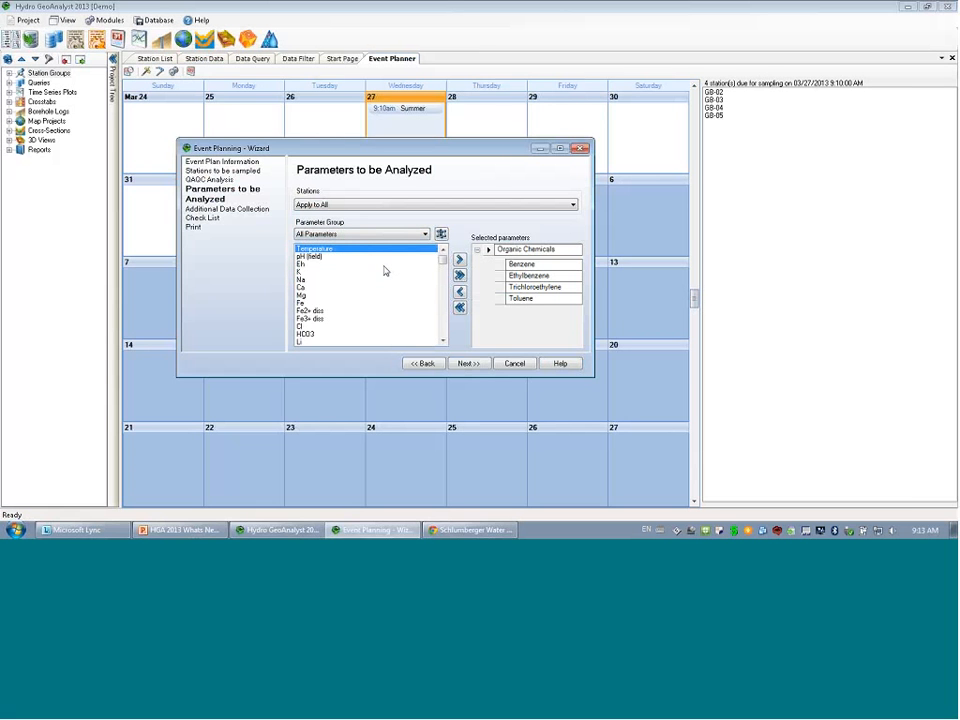
scroll(379, 300, down, 5)
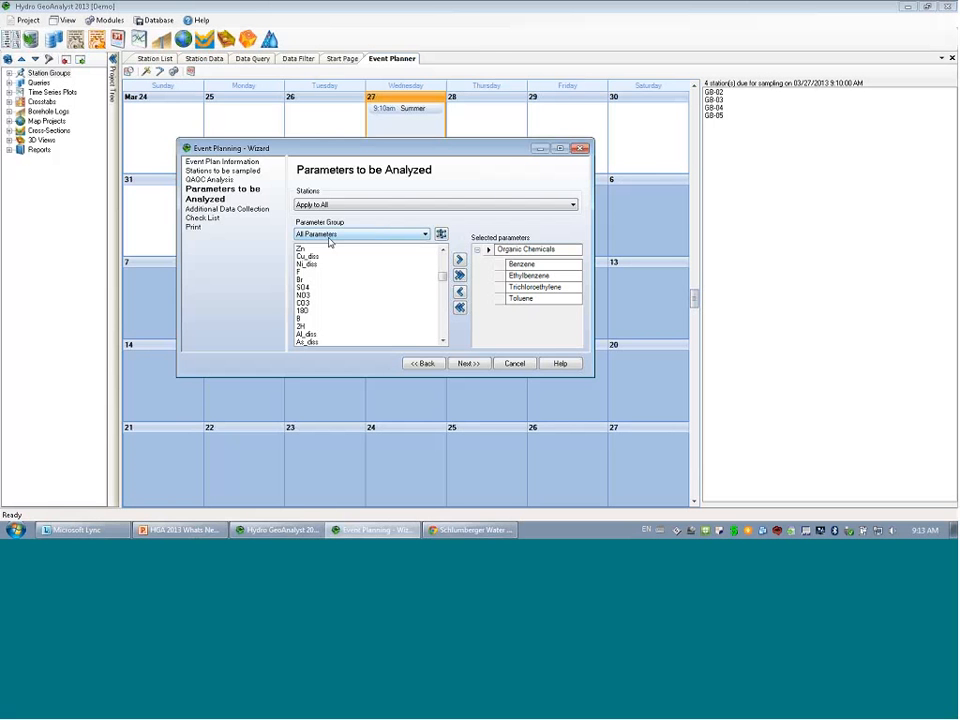
click(440, 233)
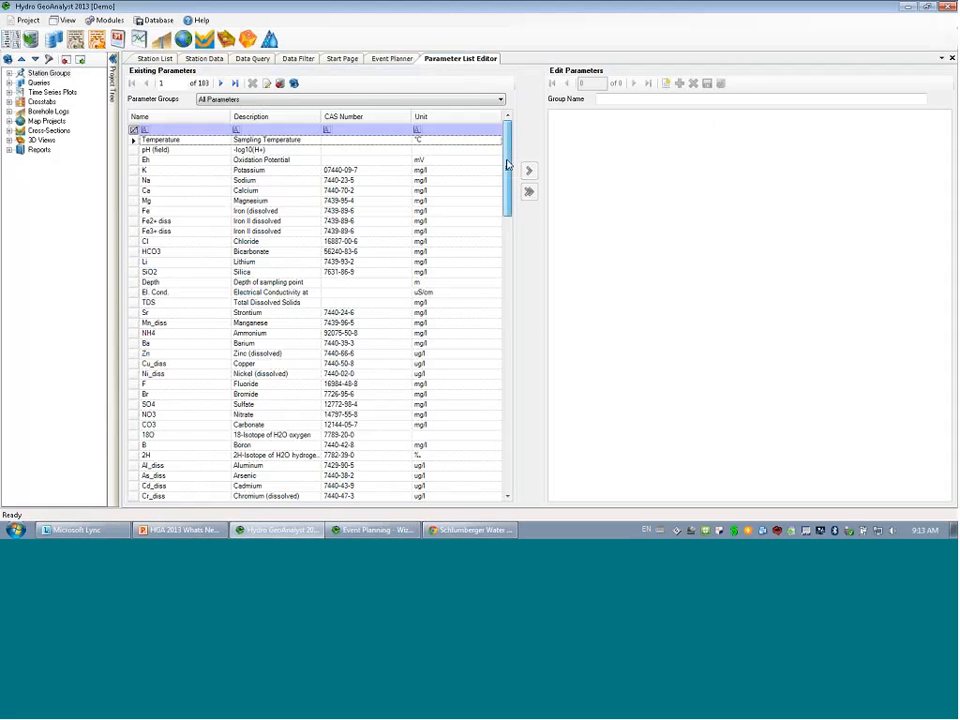
scroll(507, 170, down, 20)
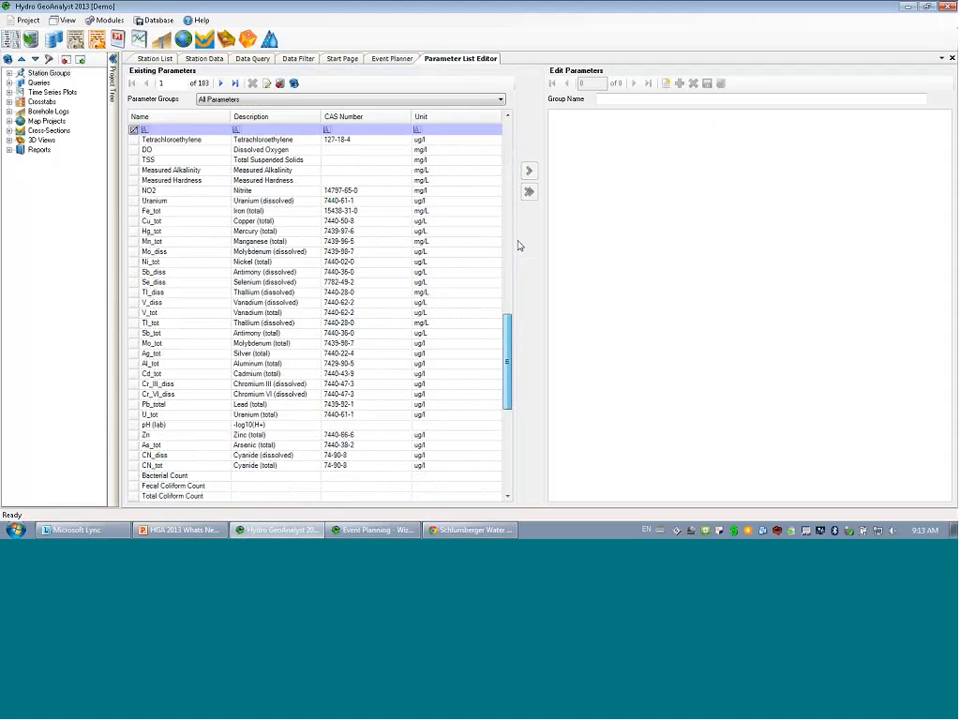
scroll(515, 240, up, 13)
scroll(510, 155, up, 7)
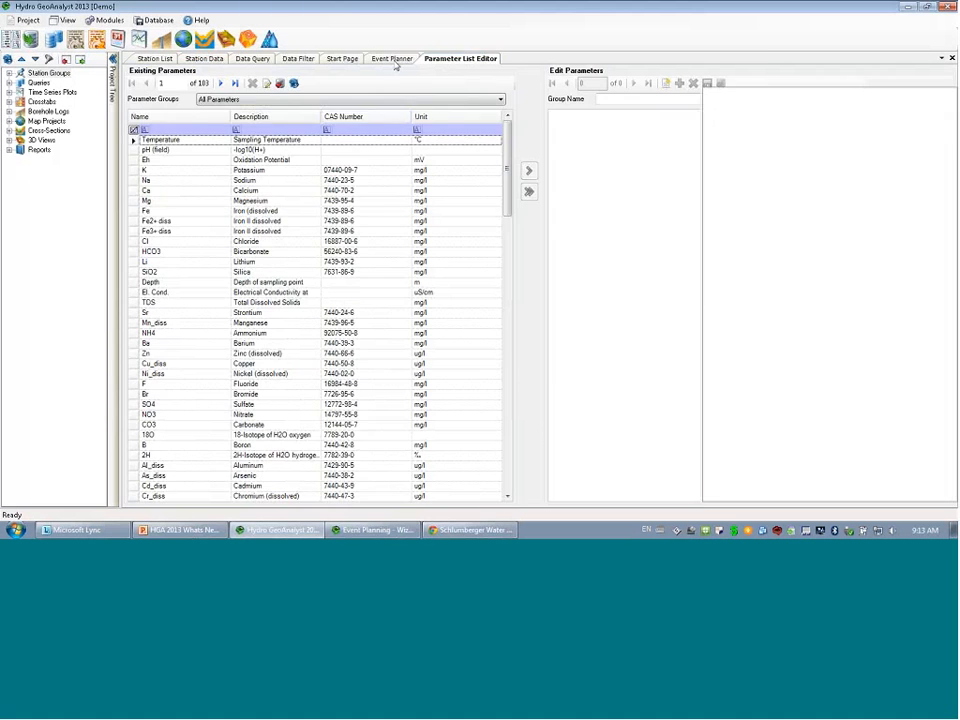
click(392, 58)
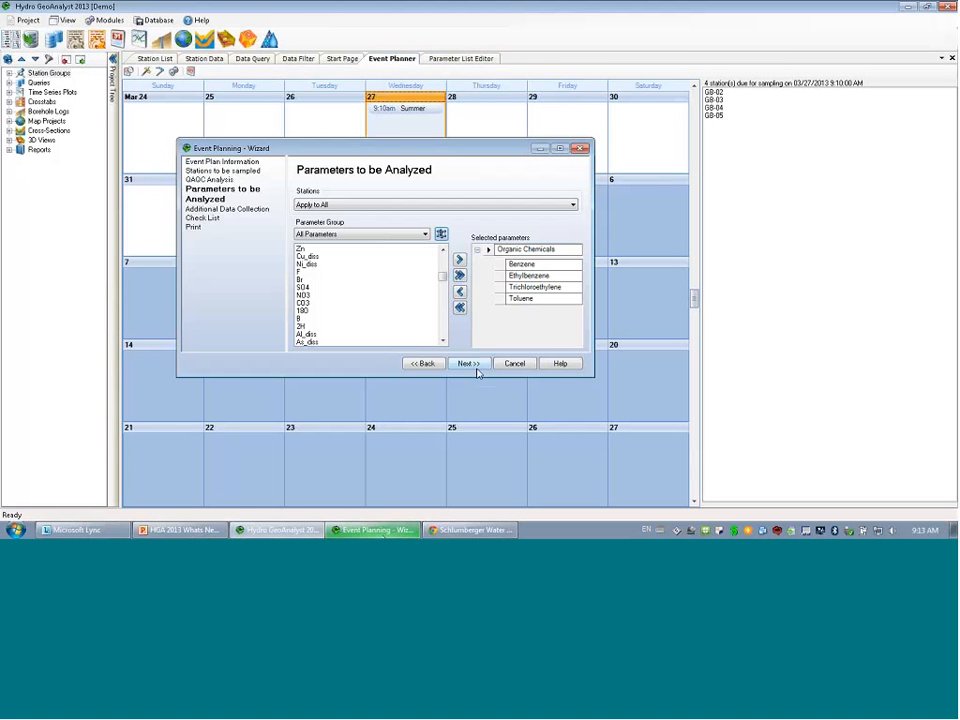
Check the station choices for the parameters to be analyzed, keep Apply to All and continue to the additional data collection
click(476, 367)
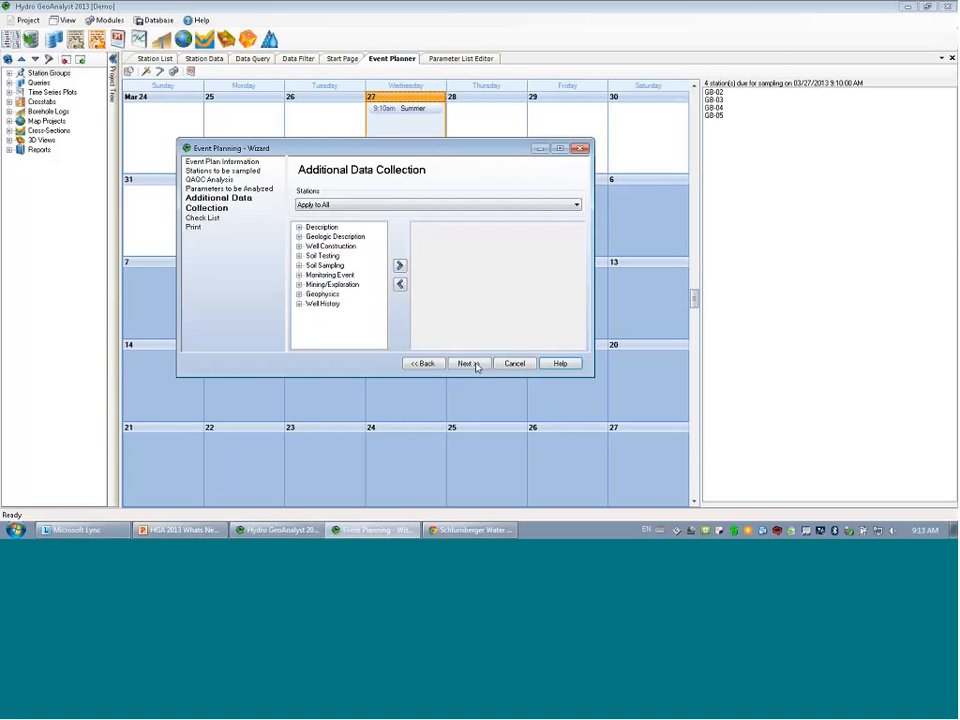
click(426, 366)
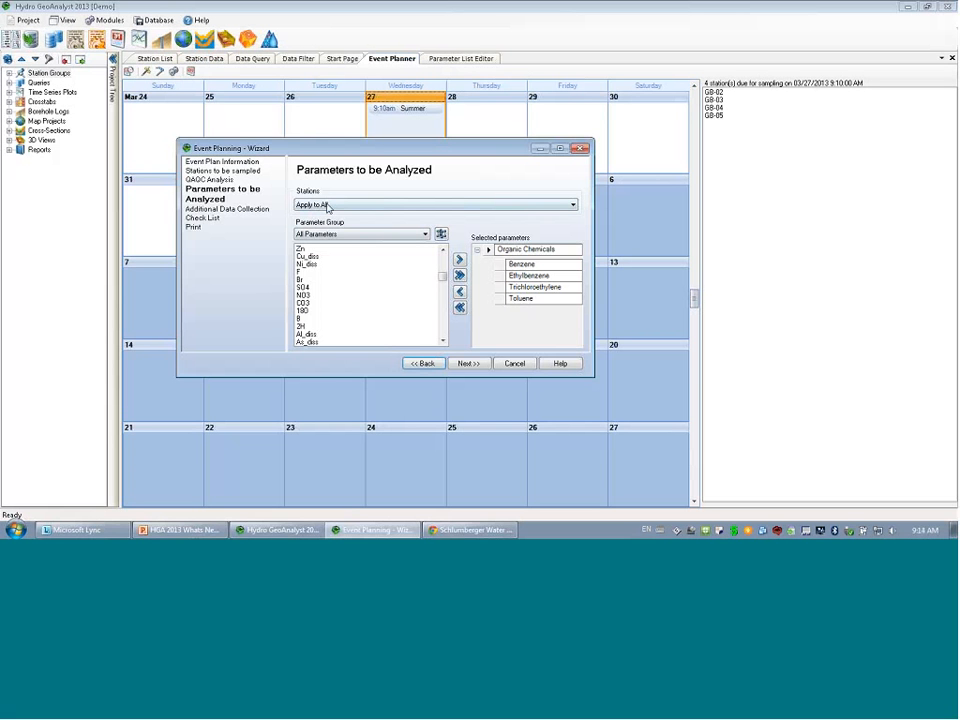
click(338, 206)
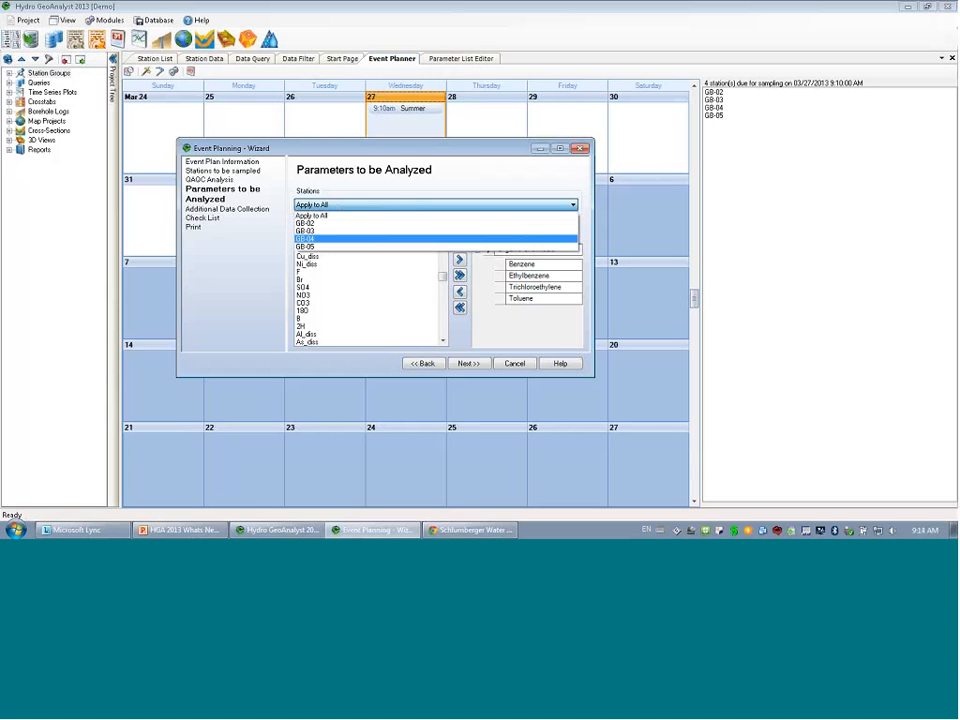
click(273, 276)
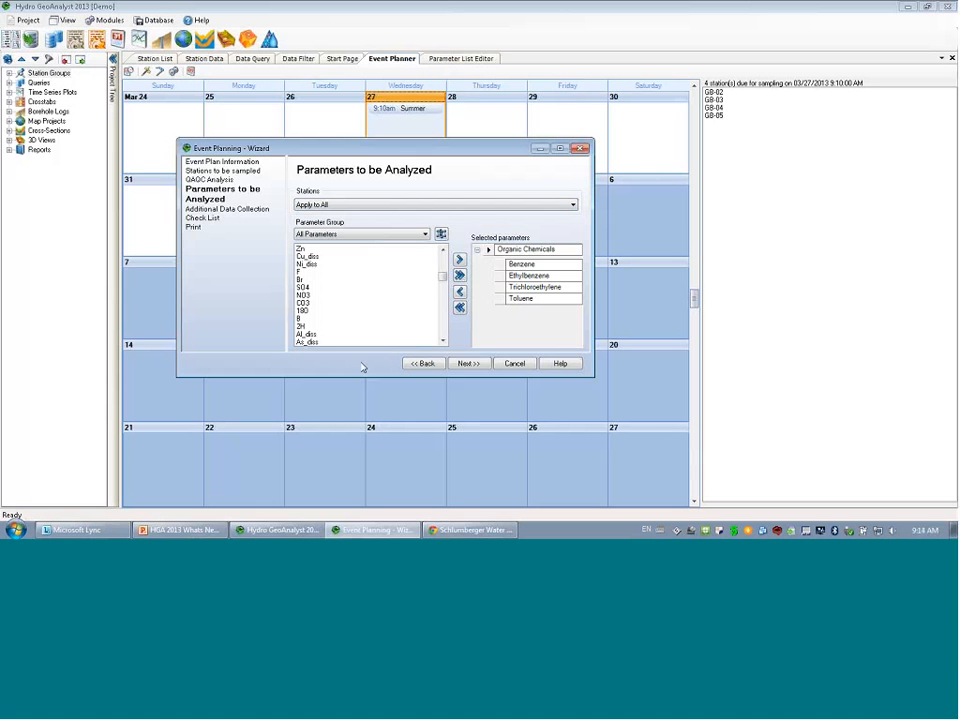
click(468, 363)
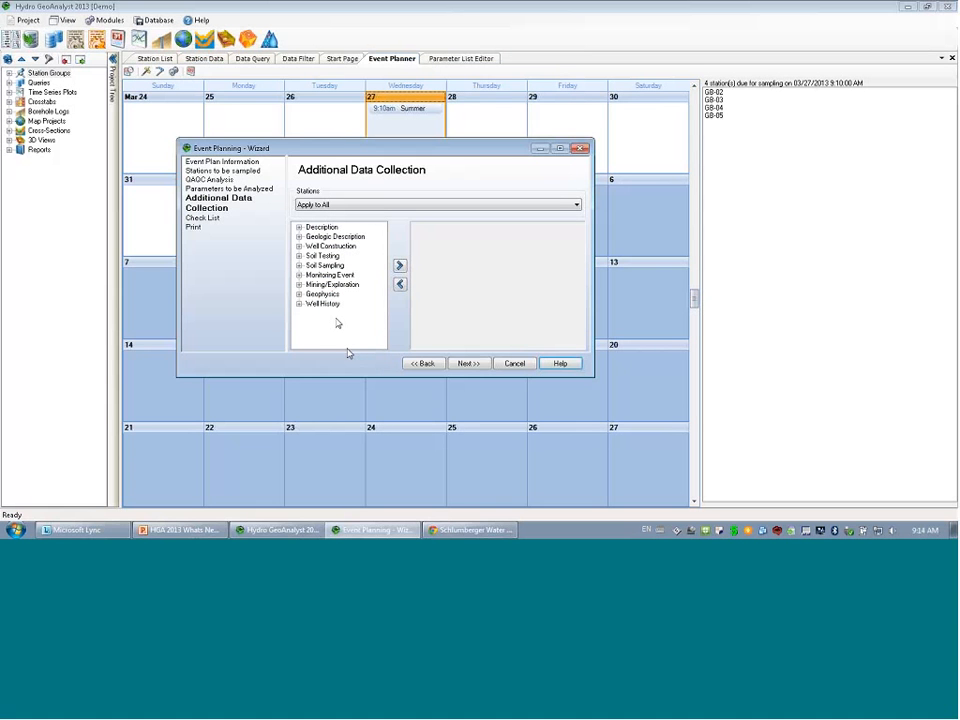
Add Temperature, pH and Dissolved Oxygen from the Monitoring Event field measurements to the data collected at all stations
click(298, 274)
click(310, 338)
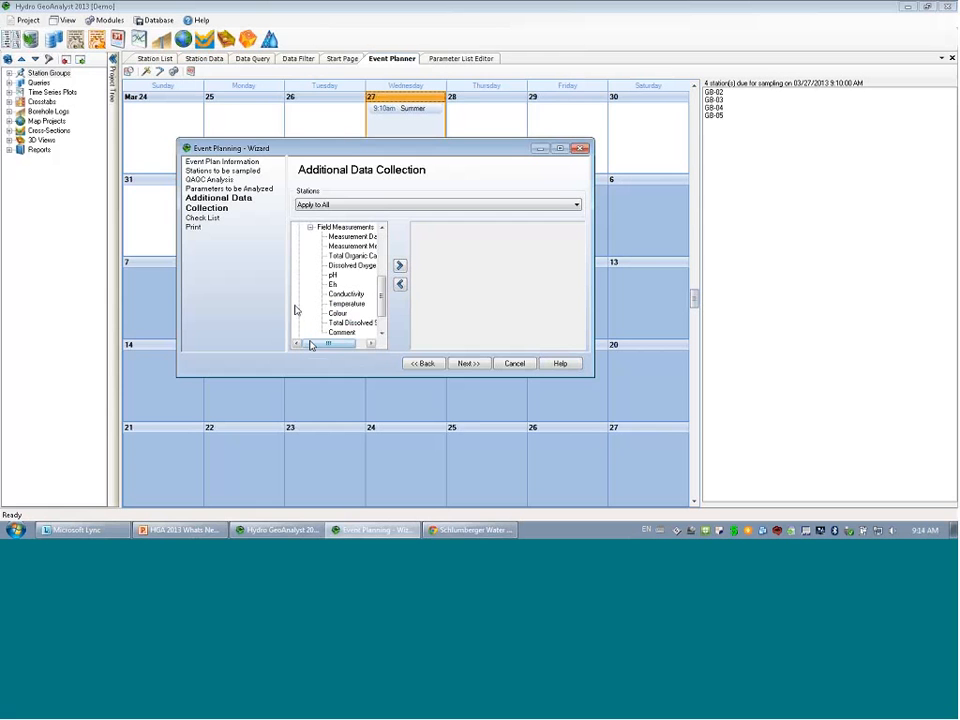
drag(310, 345, 363, 350)
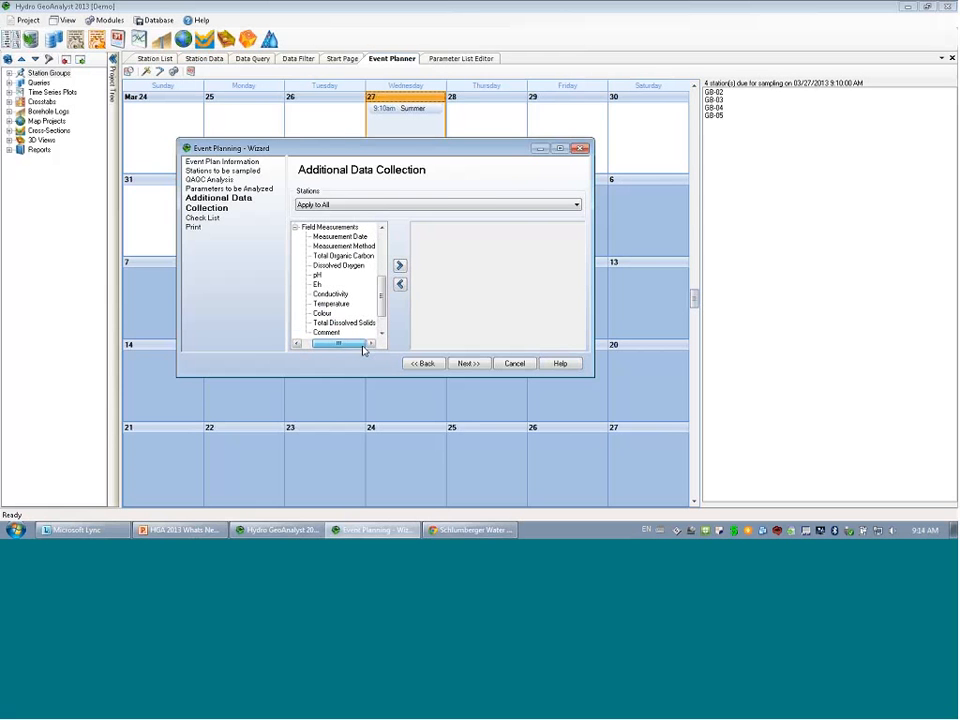
double_click(333, 303)
click(317, 275)
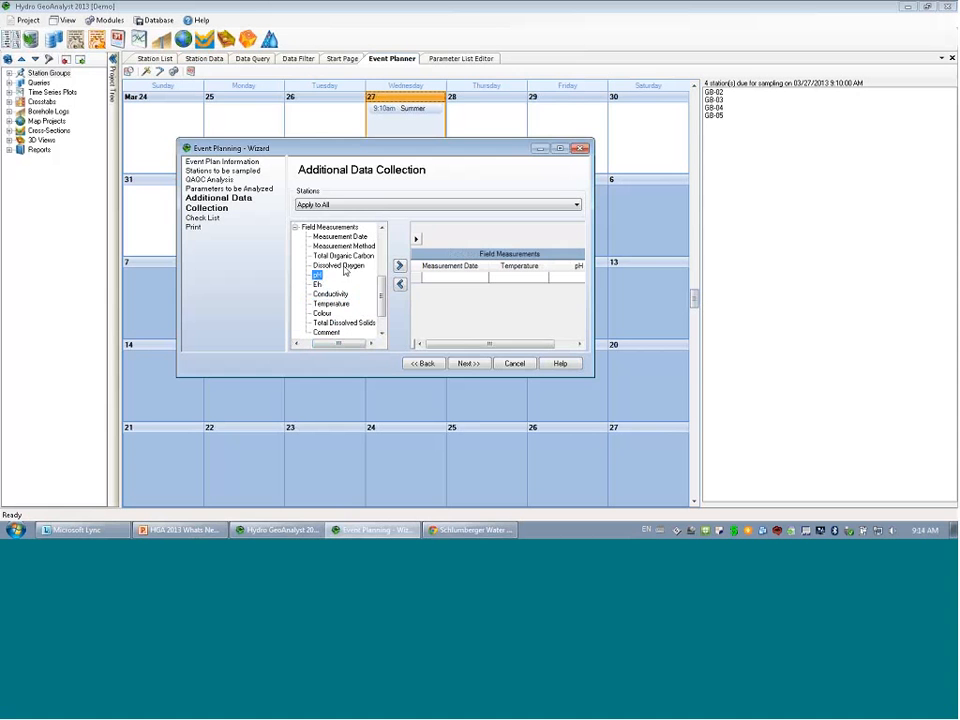
double_click(317, 275)
Enlarge and reposition the wizard window, keep the field measurements applied to all stations and continue to the check list
drag(477, 347, 497, 348)
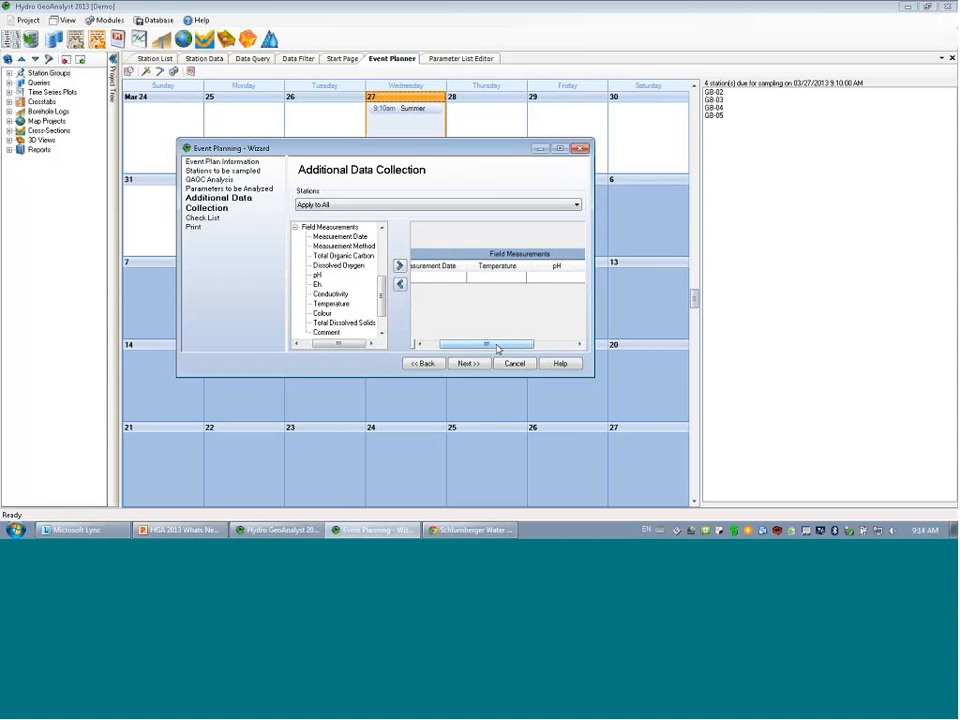
drag(596, 380, 702, 473)
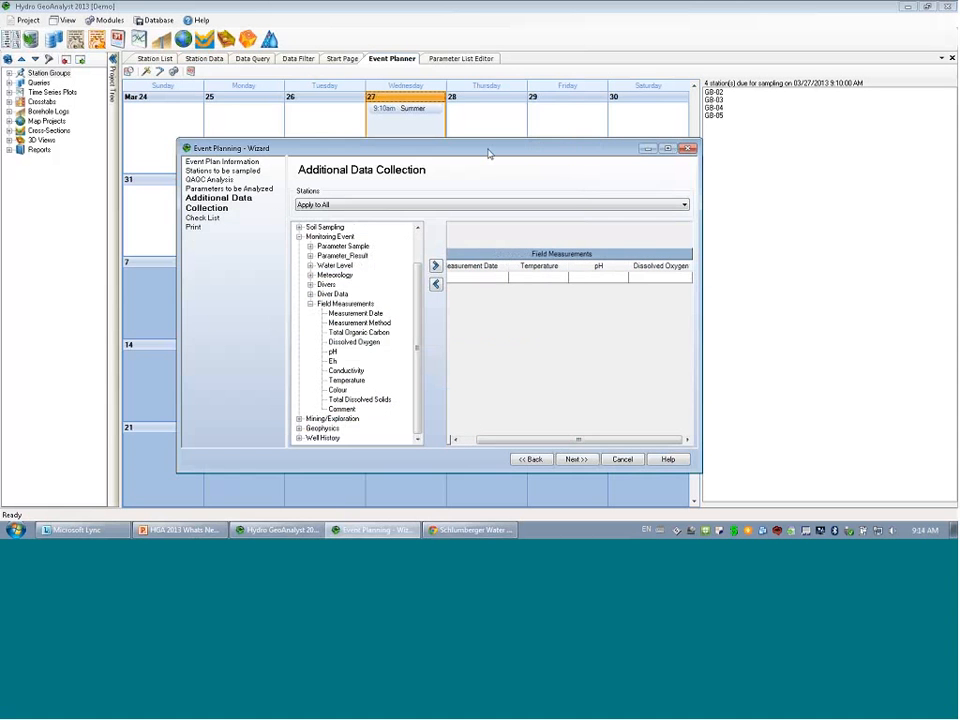
drag(489, 152, 446, 102)
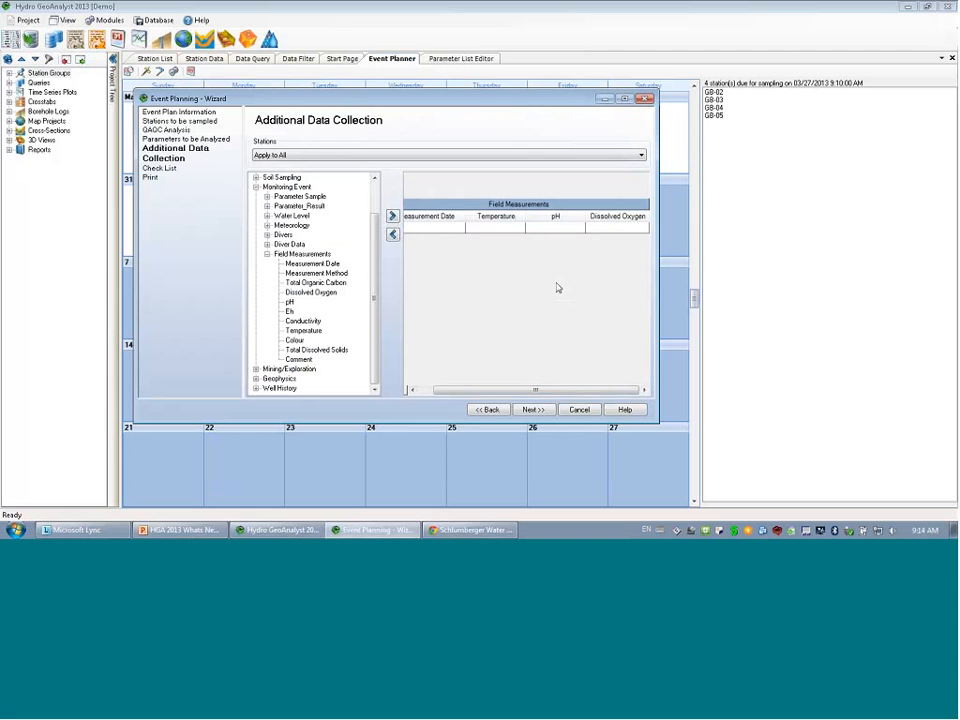
drag(447, 391, 430, 390)
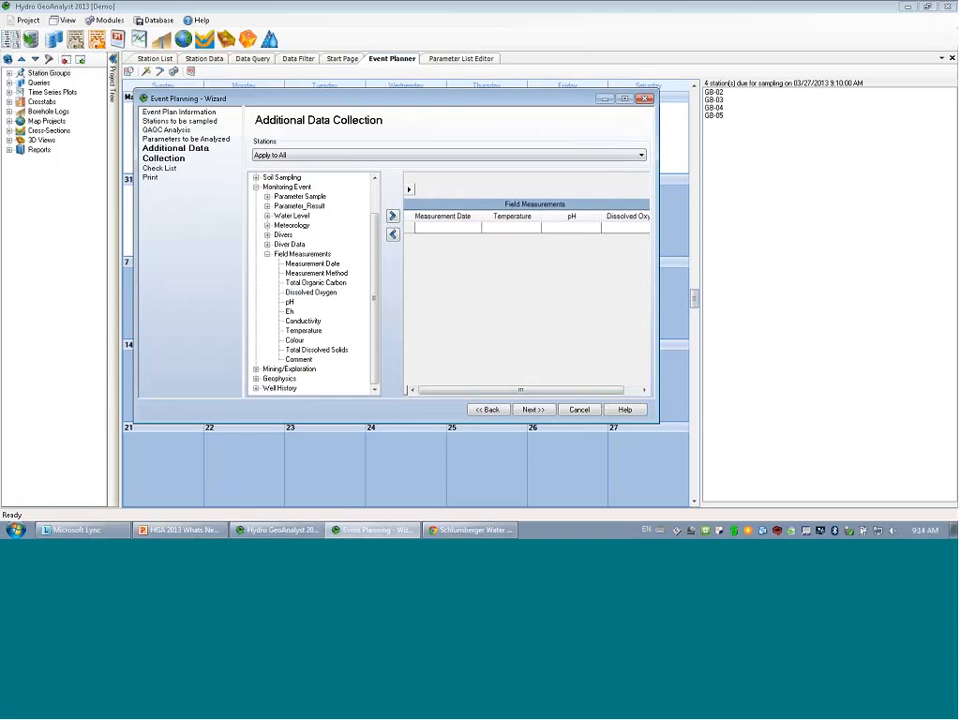
click(295, 156)
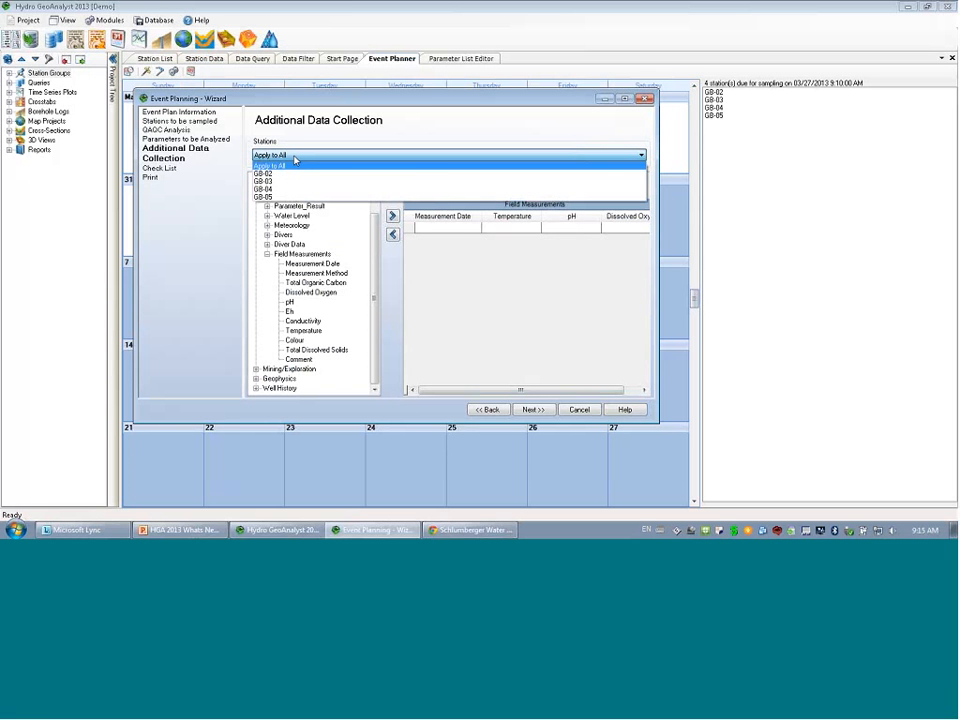
click(452, 432)
click(533, 410)
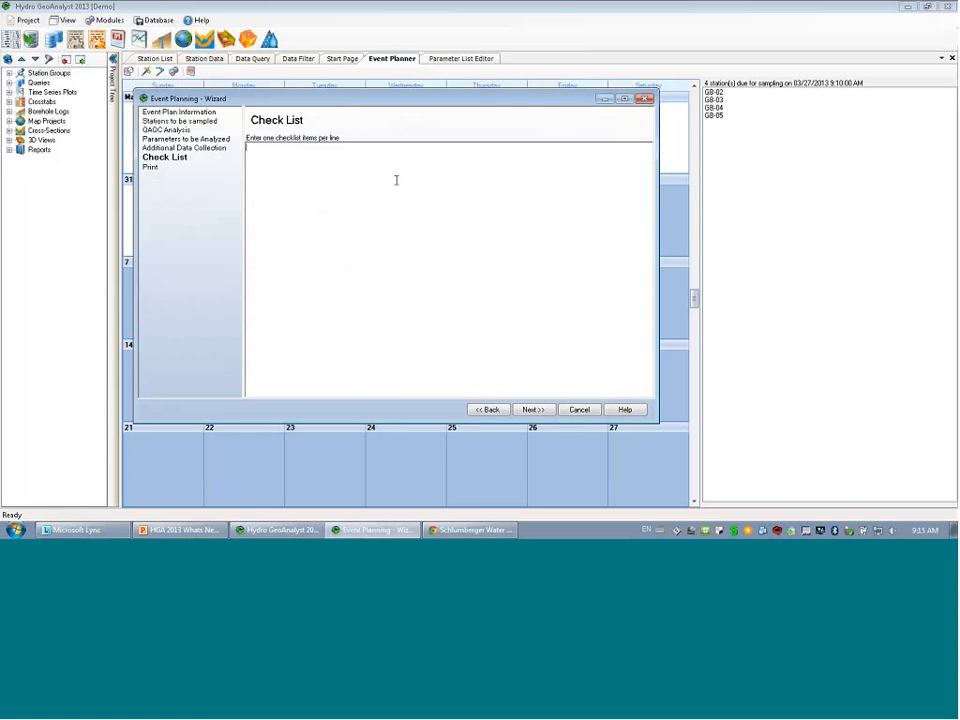
Enter the check list items 3 Buckets, New pH Meter and etc, one per line, and finish the plan to generate its report
text(3 Check)
key(BackSpace)
key(BackSpace)
key(BackSpace)
key(BackSpace)
key(BackSpace)
text(Buckets)
key(Return)
text(New P)
key(BackSpace)
key(BackSpace)
text(pH Meter)
text(etc)
click(540, 412)
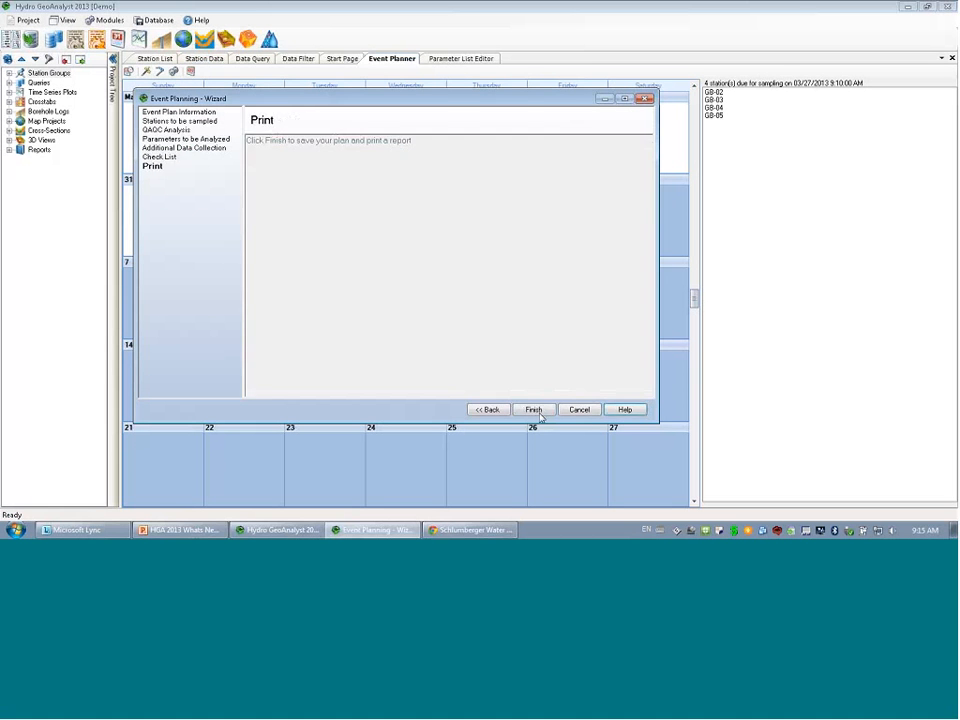
click(540, 413)
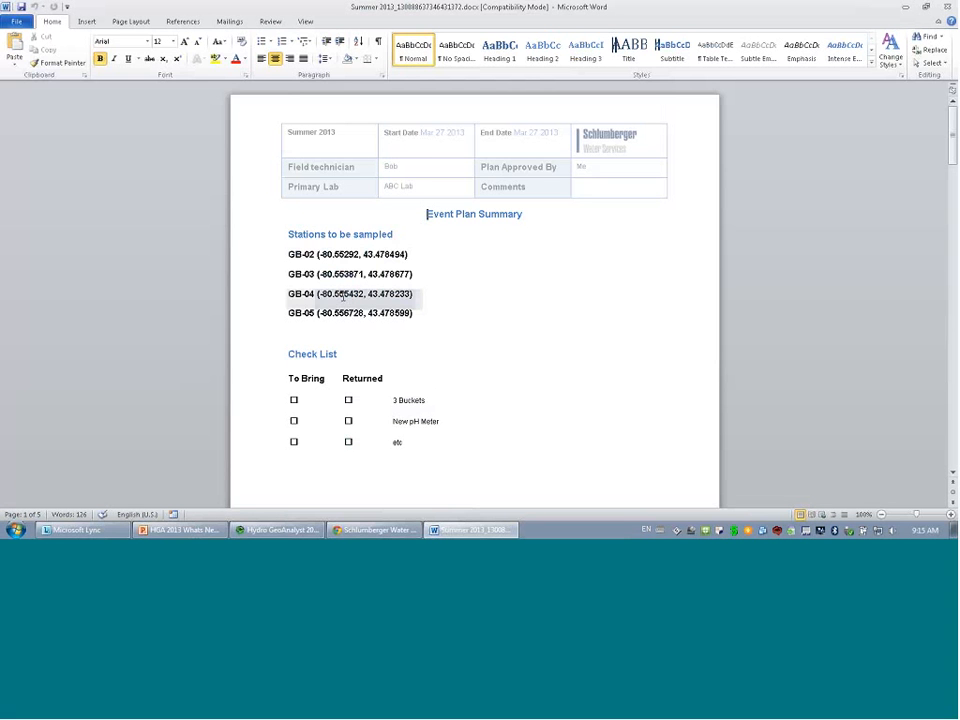
Review the Summer 2013 report's station list, check list and the GB-02 and GB-03 pages, and close the document
click(396, 266)
scroll(326, 309, down, 2)
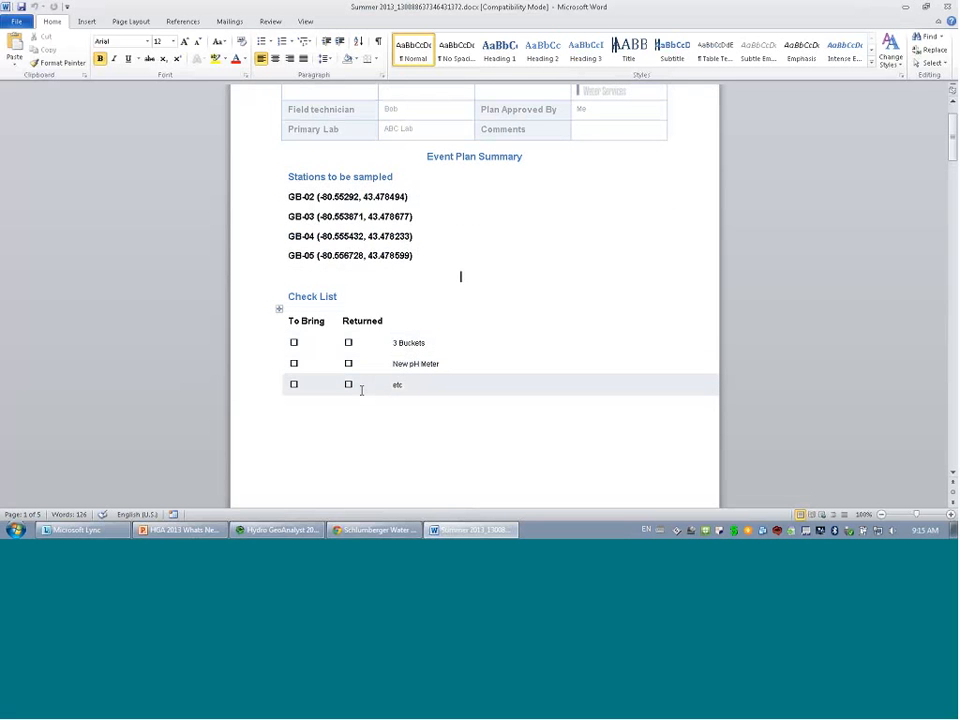
scroll(484, 358, down, 3)
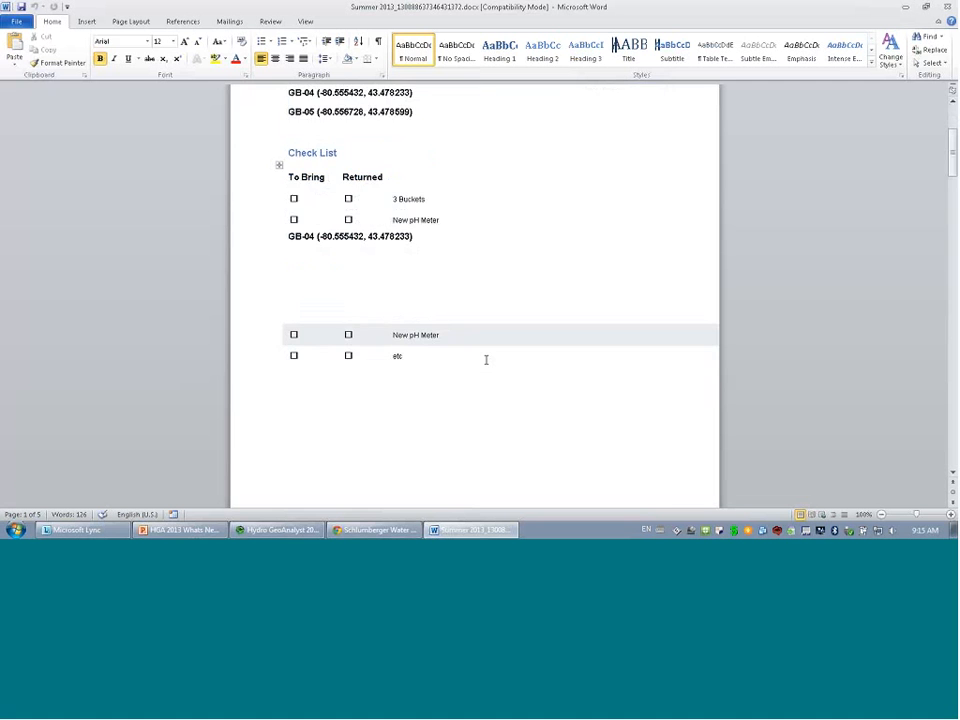
scroll(487, 360, down, 5)
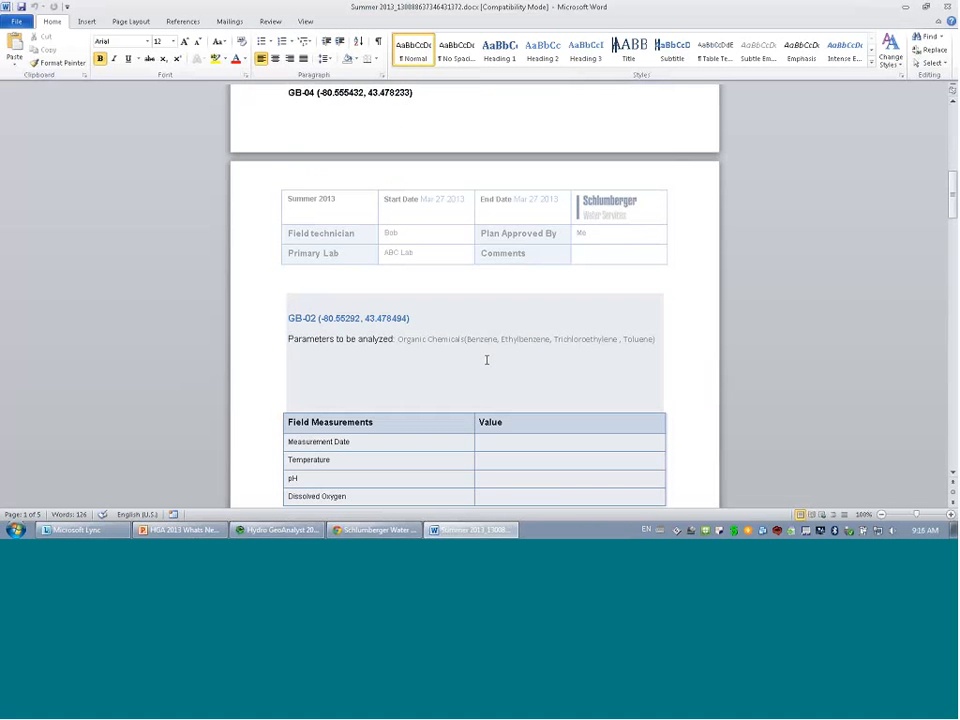
scroll(253, 328, down, 2)
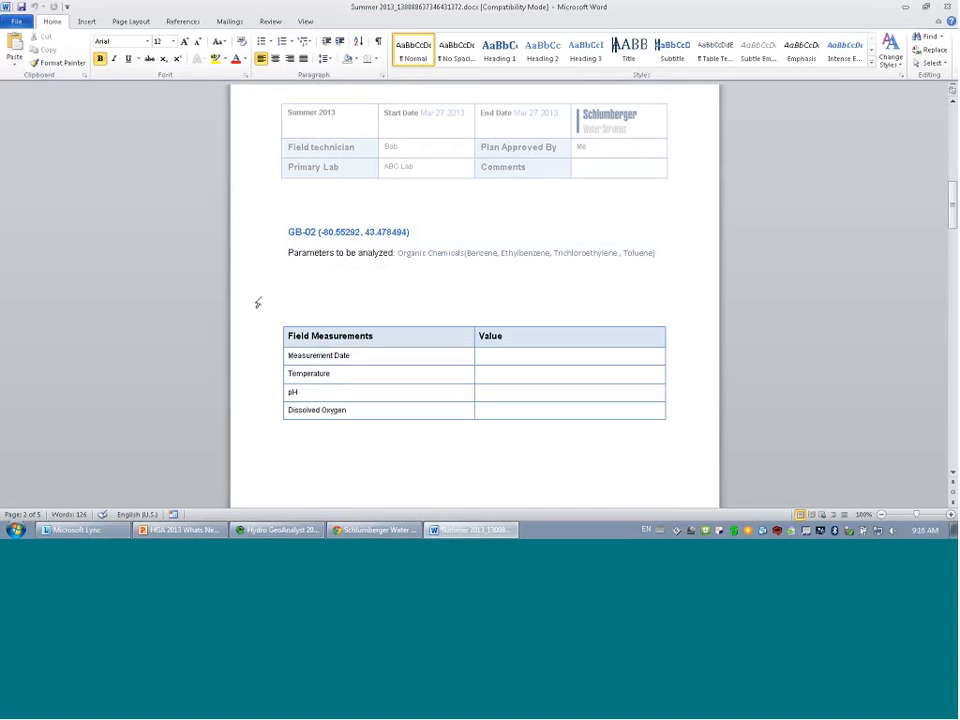
scroll(257, 302, down, 1)
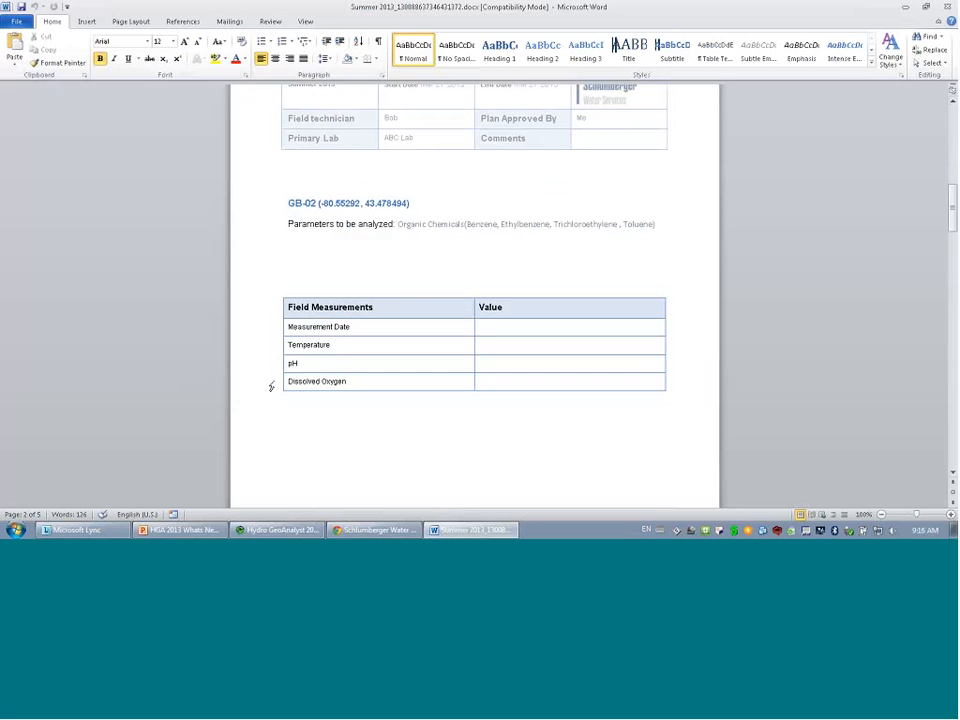
scroll(271, 386, down, 7)
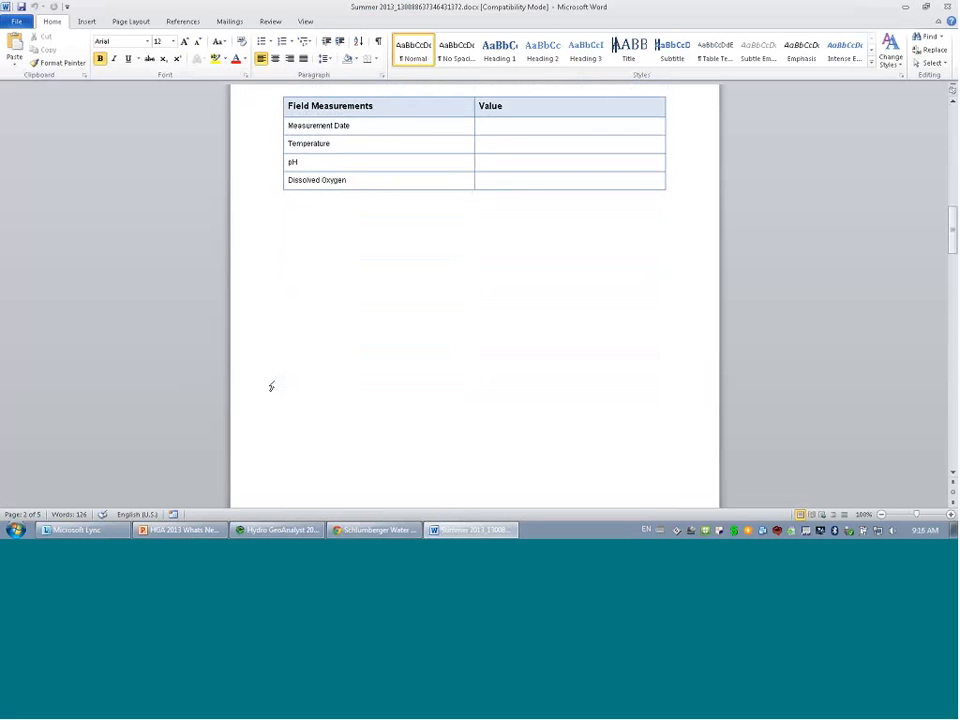
scroll(271, 386, down, 15)
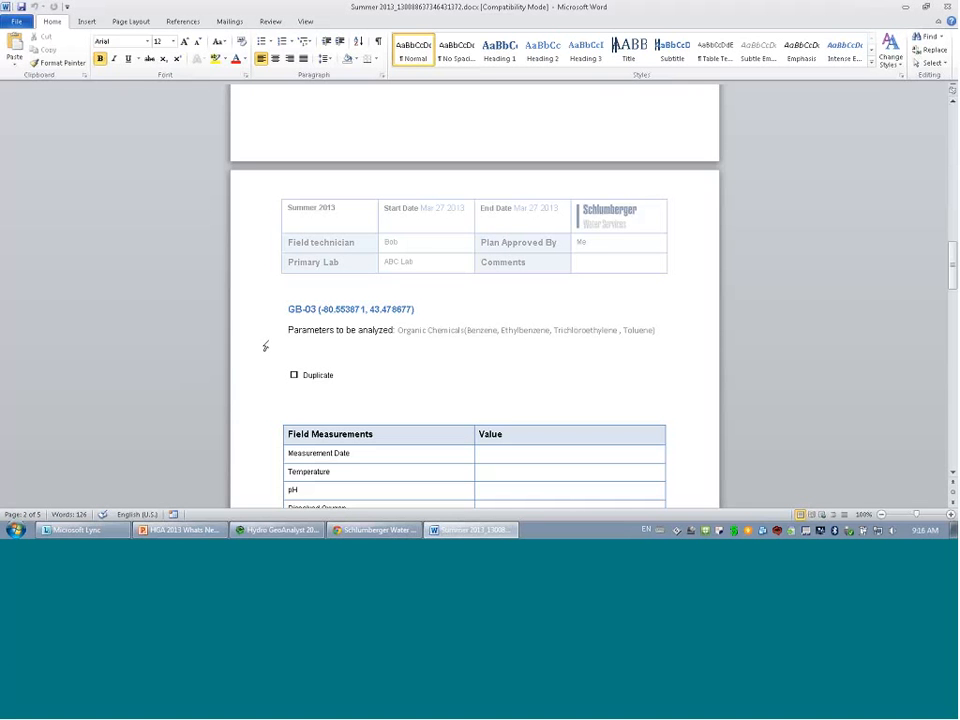
scroll(240, 367, down, 7)
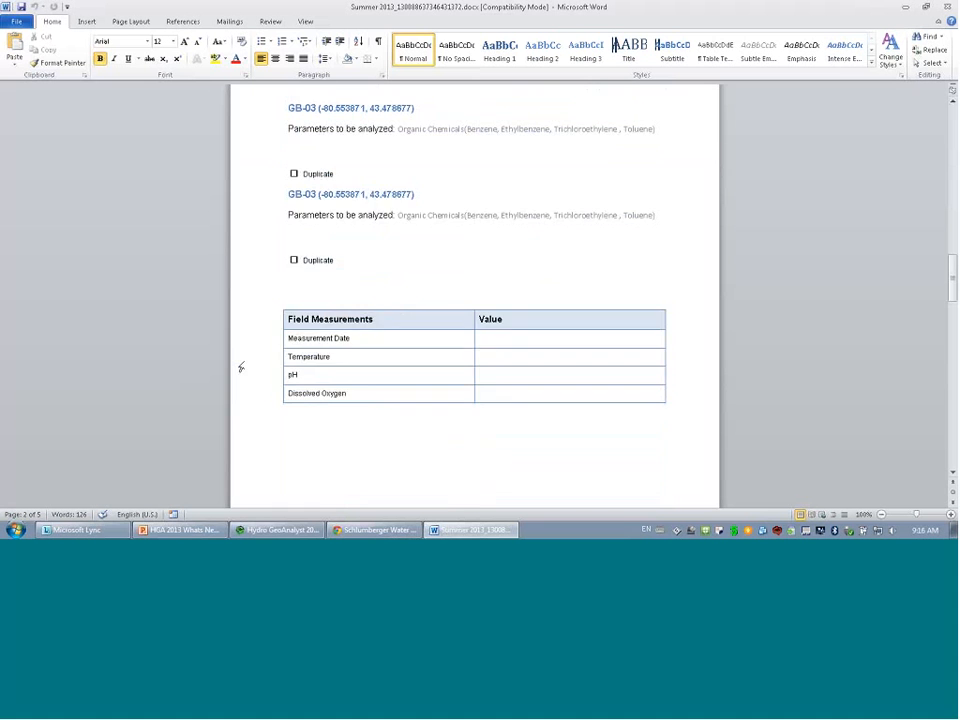
scroll(241, 369, up, 4)
scroll(243, 367, up, 5)
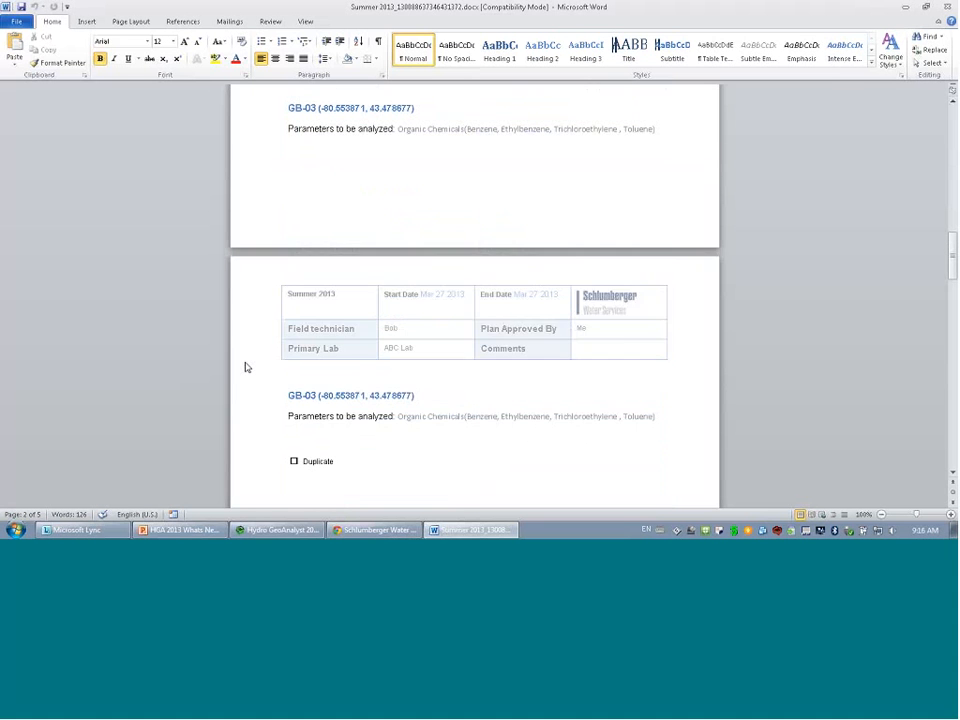
click(945, 6)
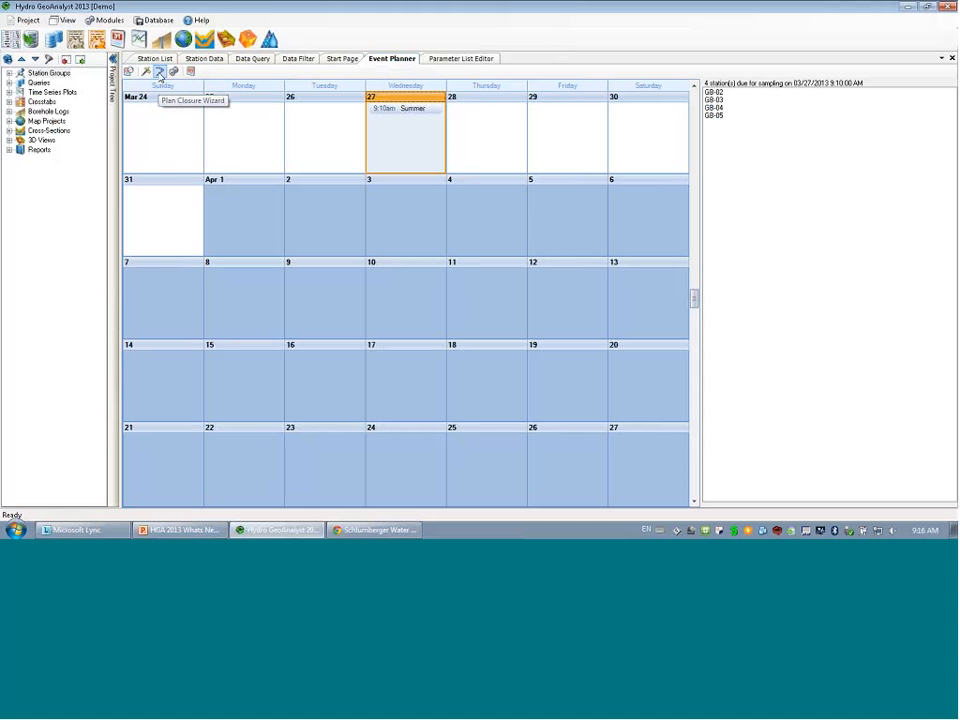
Start the plan closure for the Summer 2013 event plan and continue to its collections
click(158, 73)
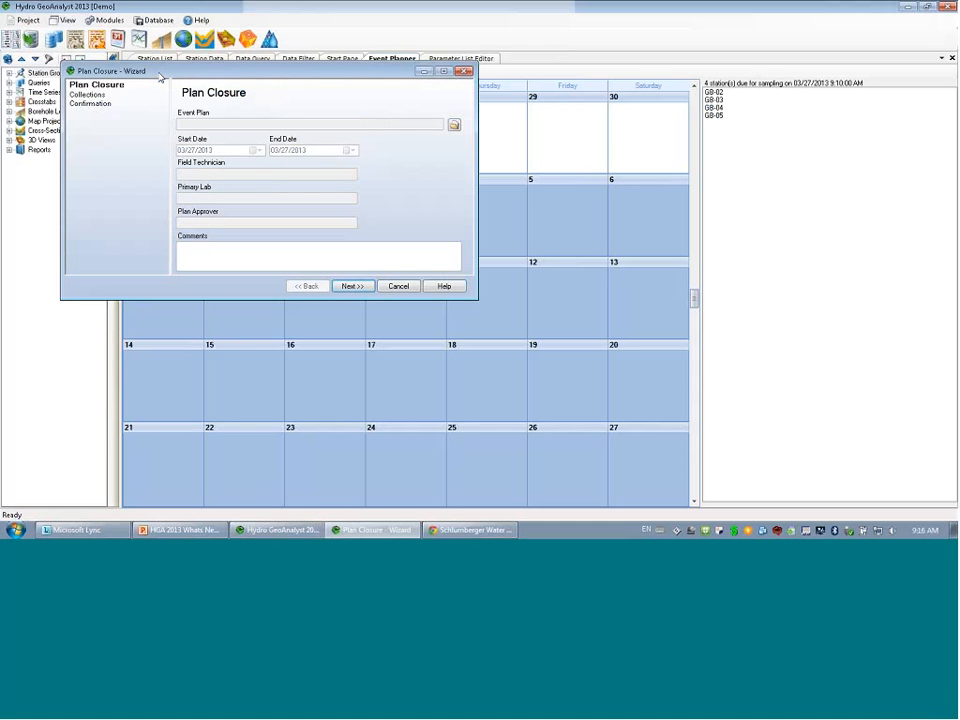
click(454, 125)
click(146, 130)
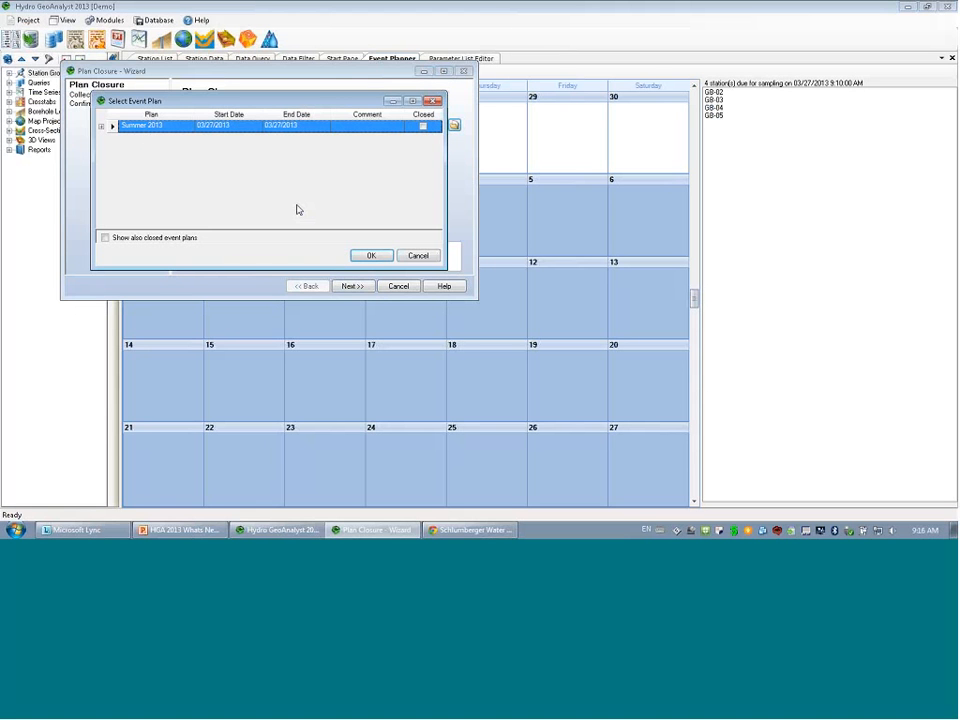
click(371, 256)
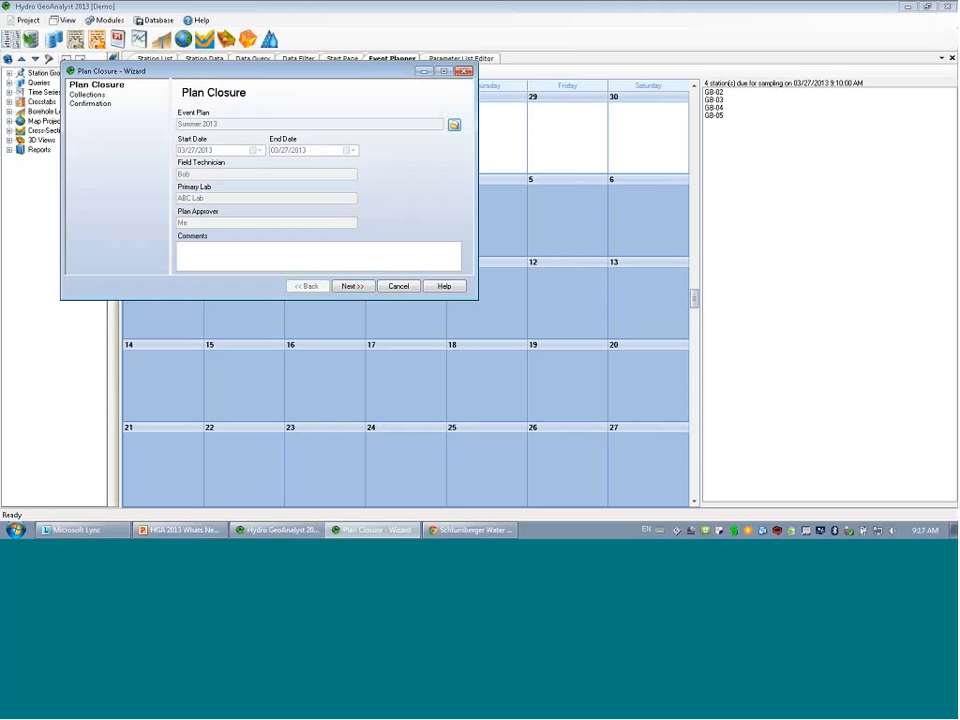
click(349, 286)
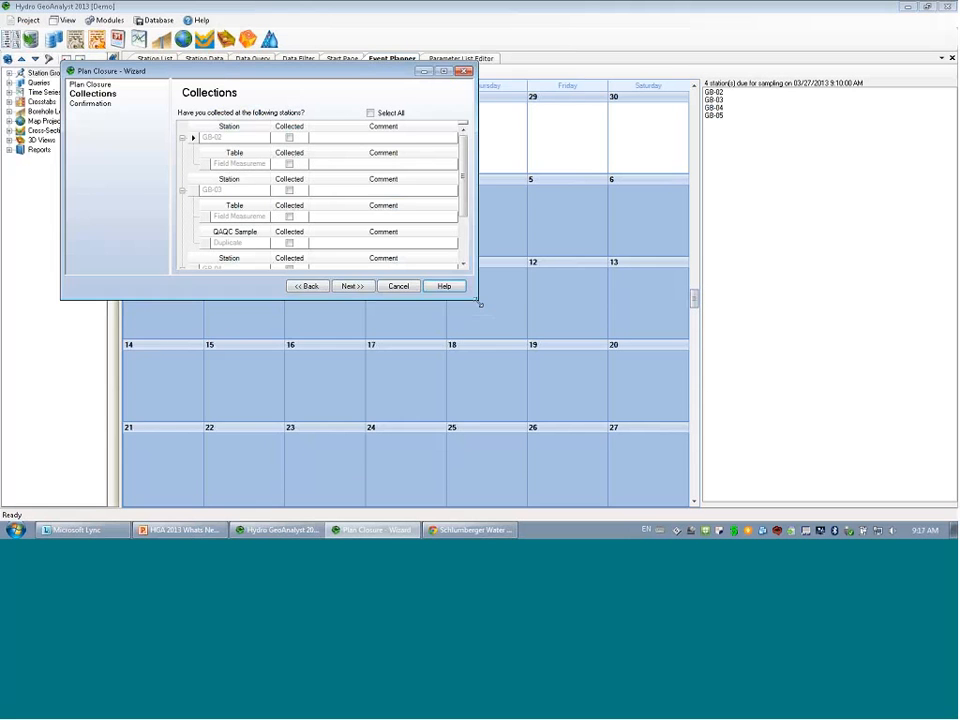
Enlarge the wizard, mark everything as collected except GB-05's field measurements, and comment that row "oops I forgot"
drag(477, 300, 529, 474)
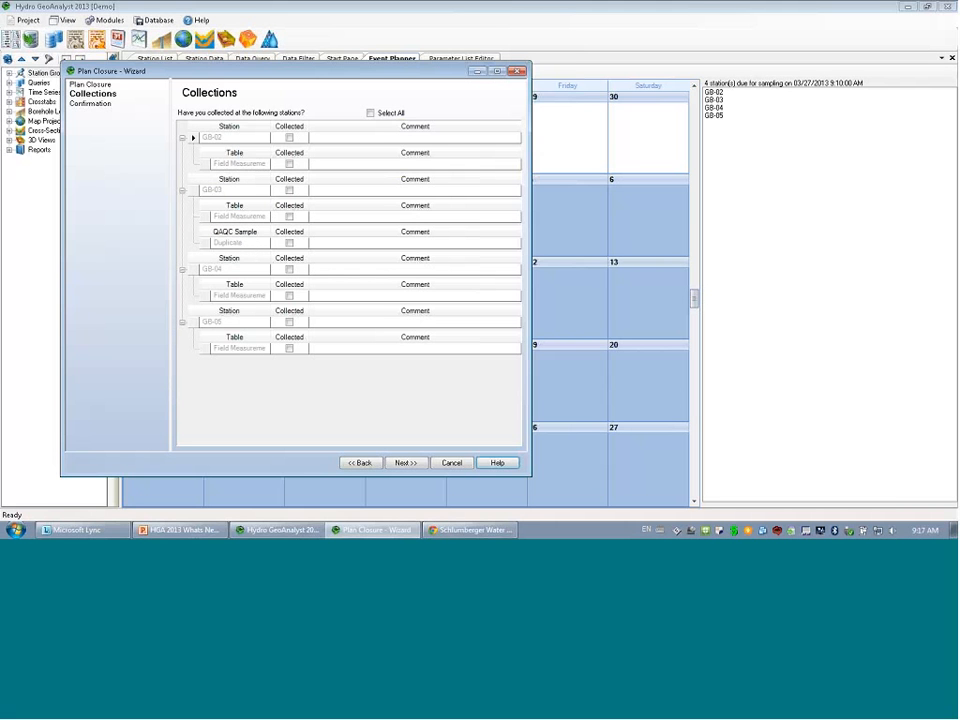
click(371, 113)
click(290, 348)
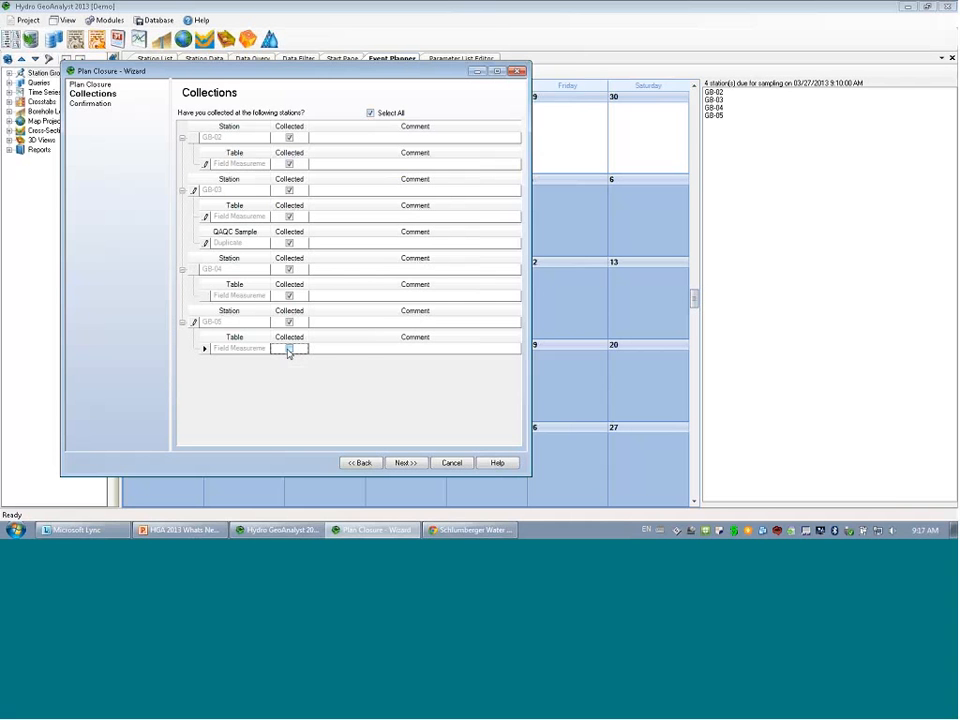
click(290, 348)
text(oops I forgot)
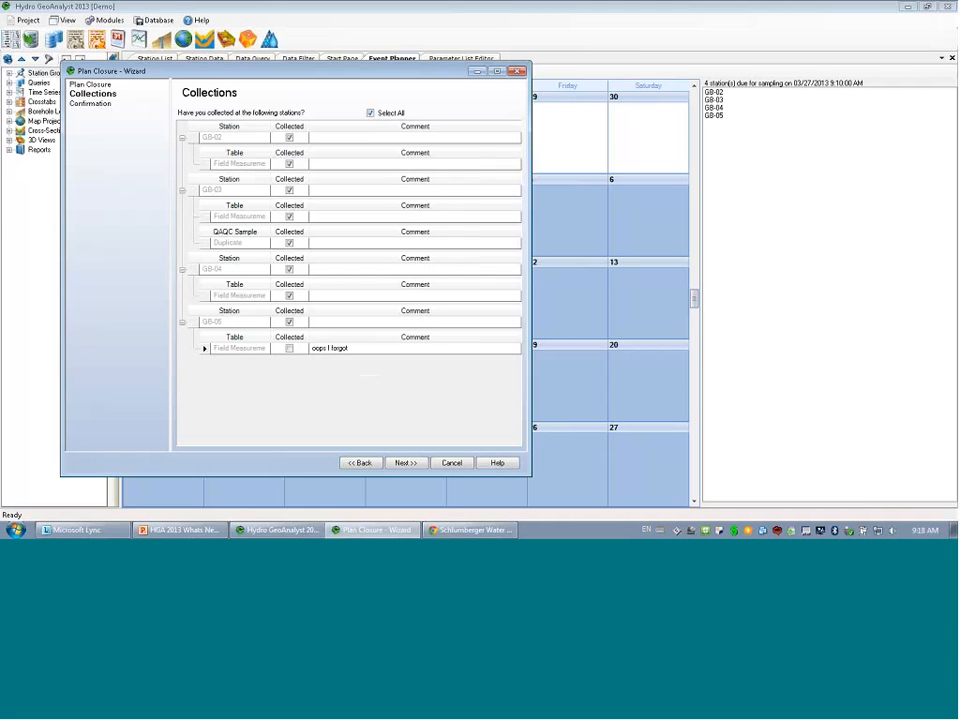
Unmark station GB-05 as collected, give it the comment "oops" and continue to the confirmation
click(289, 322)
click(340, 322)
text(oops)
click(406, 463)
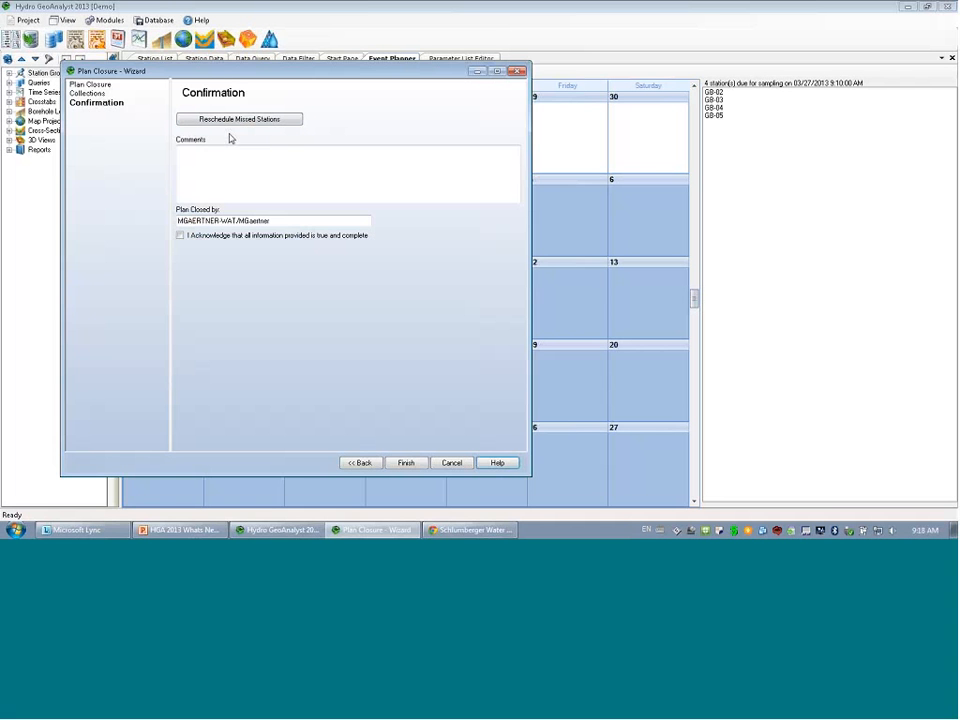
Acknowledge that all information provided is true and complete, leave the comments empty and finish closing the plan
click(197, 163)
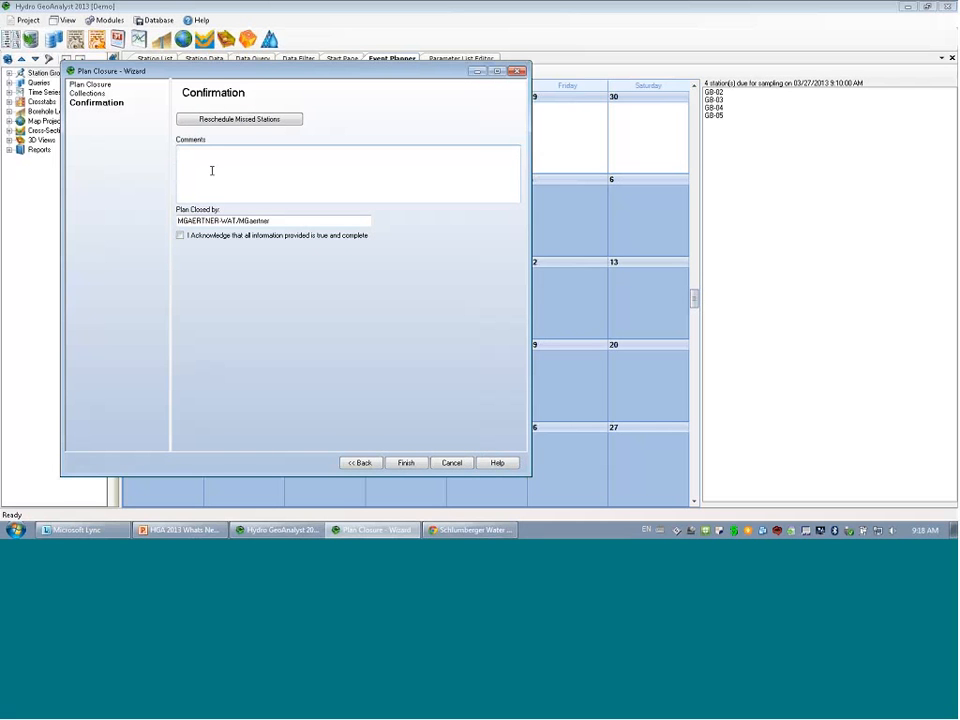
click(180, 236)
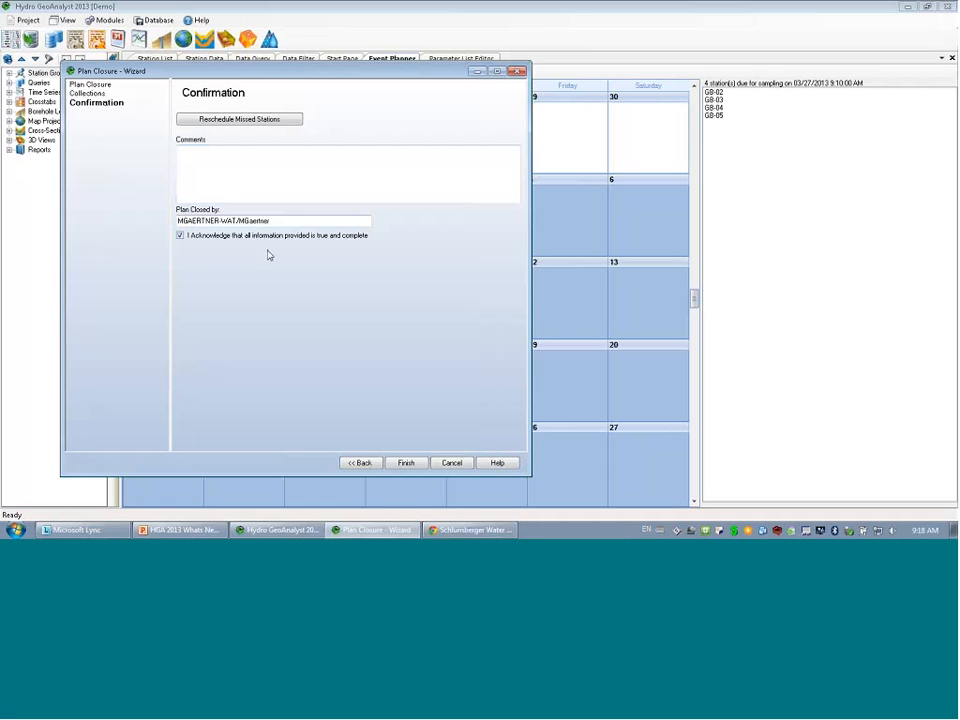
click(402, 465)
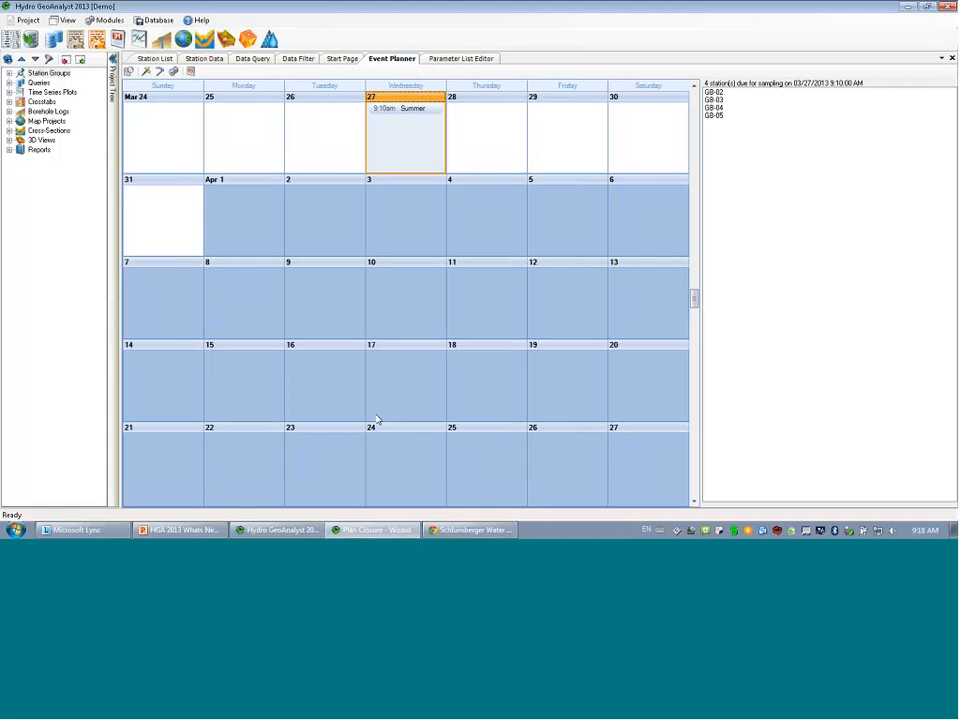
Check the Summer 2013 plan's closed status in the event plan manager and close the manager
click(173, 71)
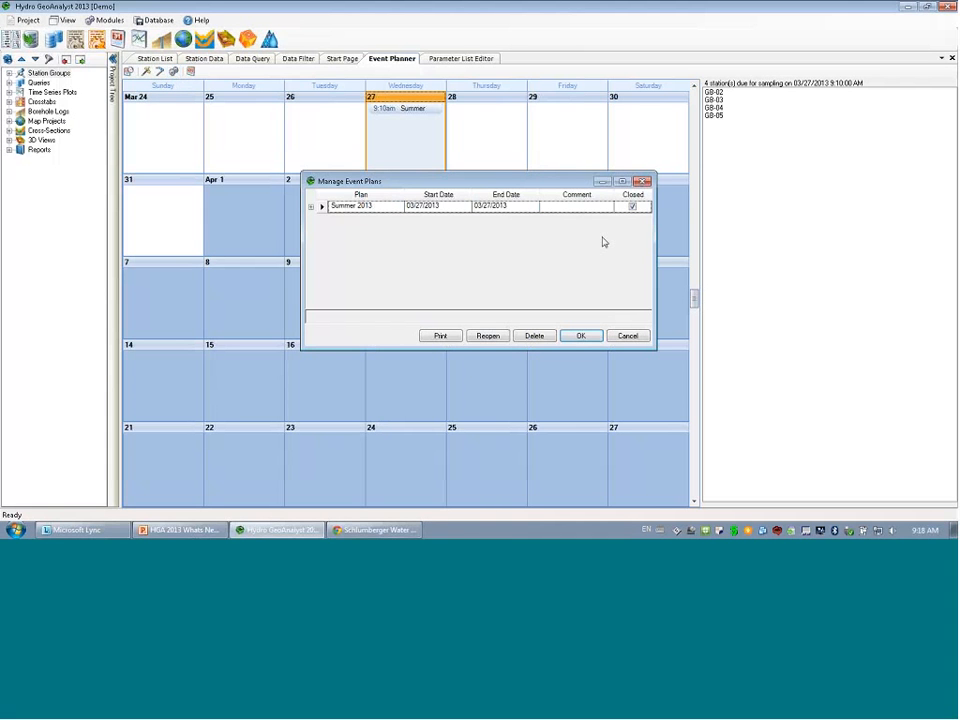
drag(497, 182, 444, 164)
click(300, 191)
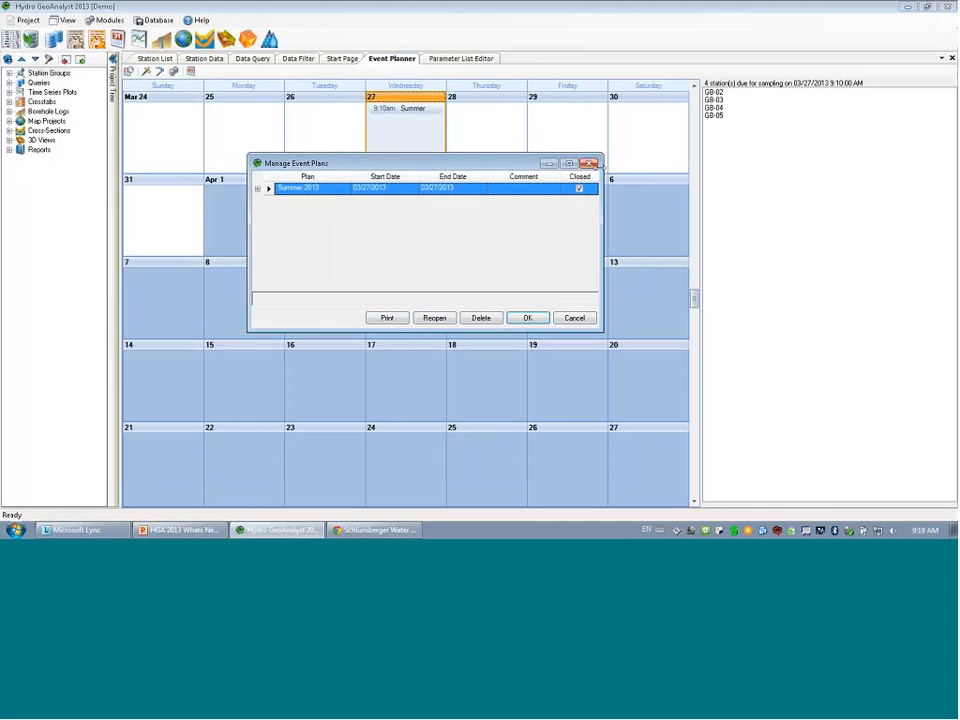
click(589, 163)
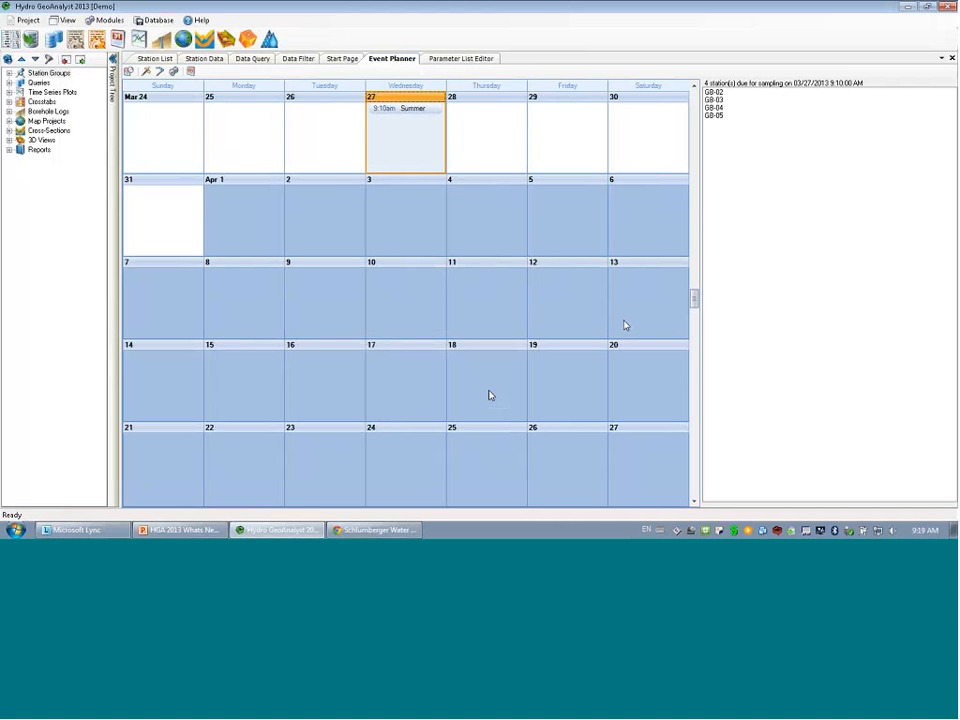
Switch to the HGA 2013 webinar presentation in PowerPoint, present from the Event Planning slide and advance to the following slide
click(208, 531)
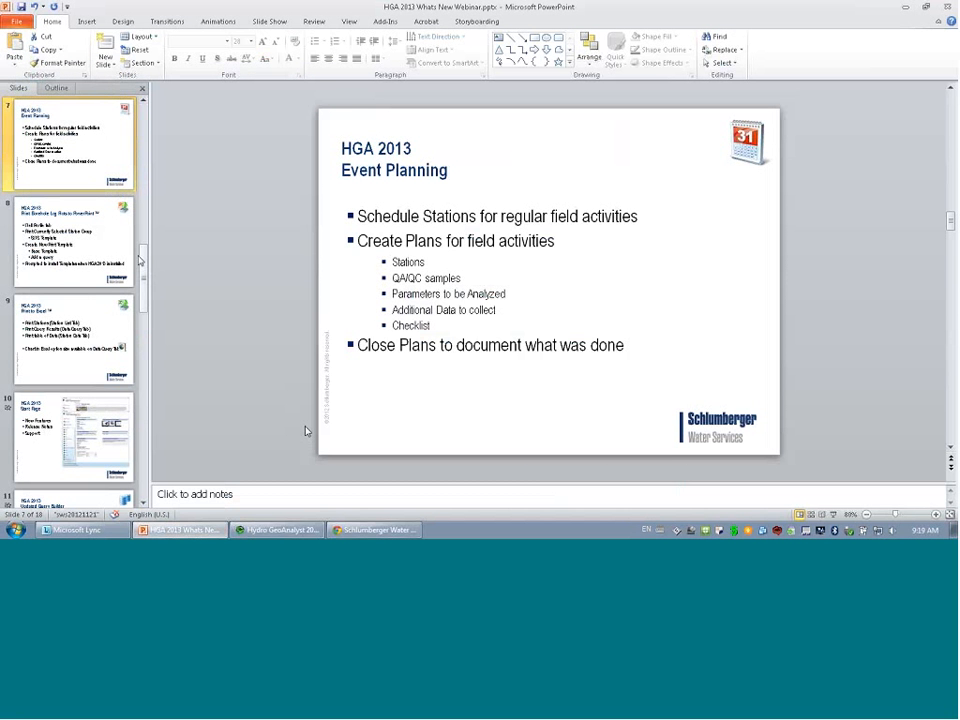
key(shift+F5)
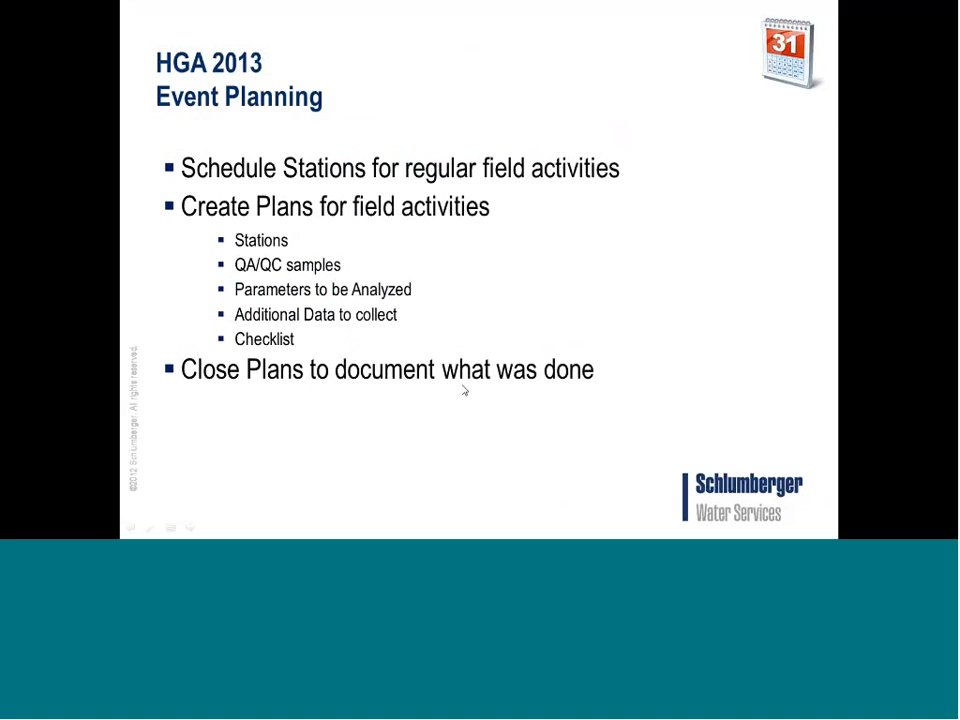
click(465, 391)
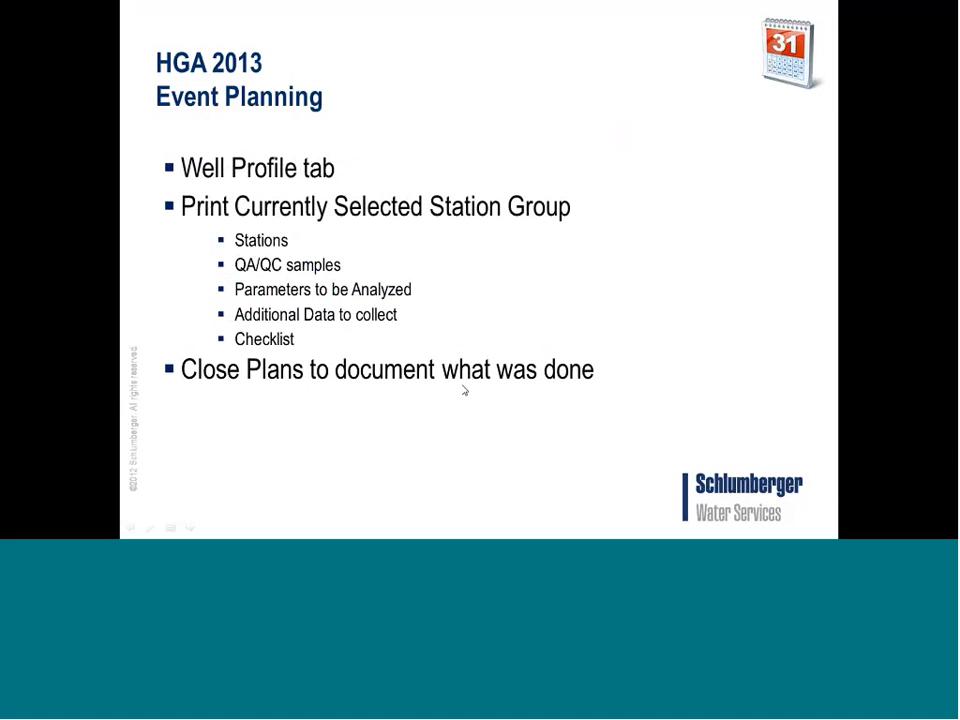
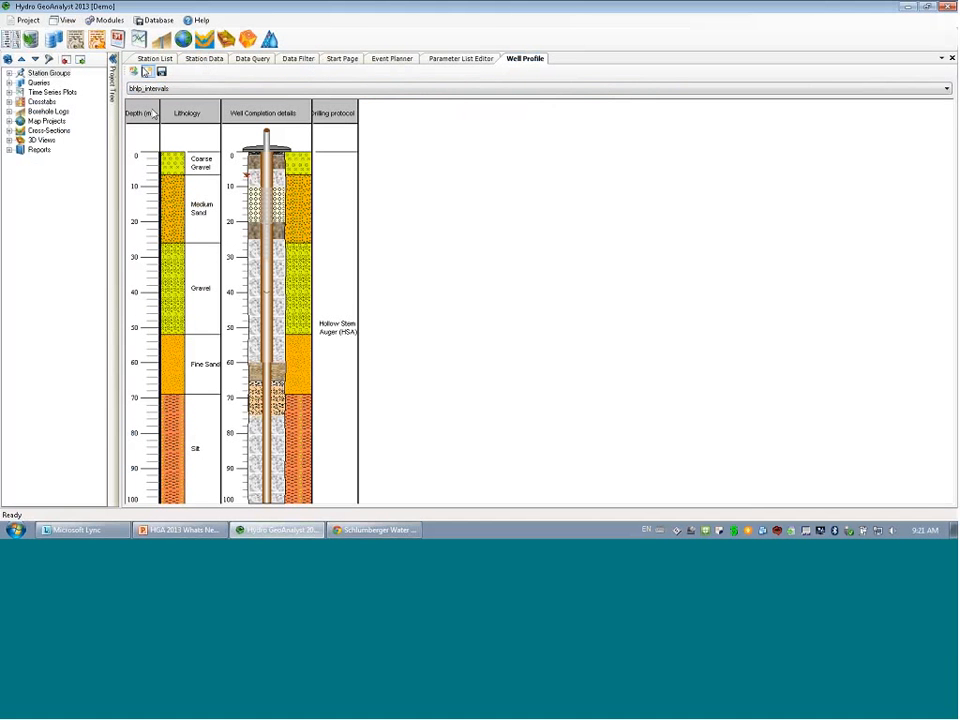
Expand the station groups, load the BHLP to print group into the station list and return to the well profile
click(9, 74)
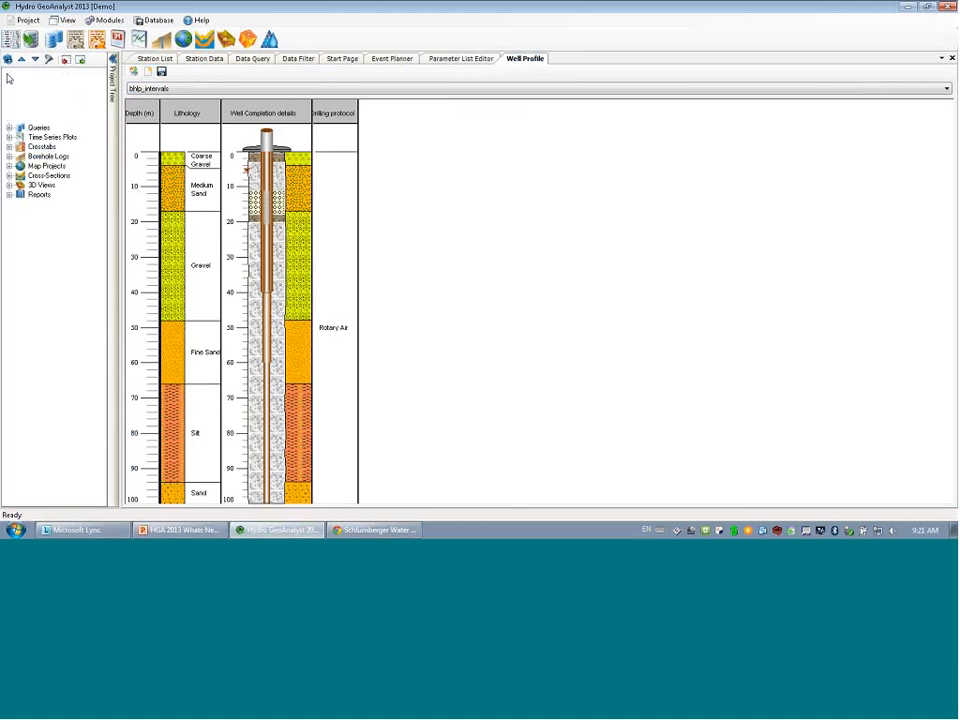
click(156, 58)
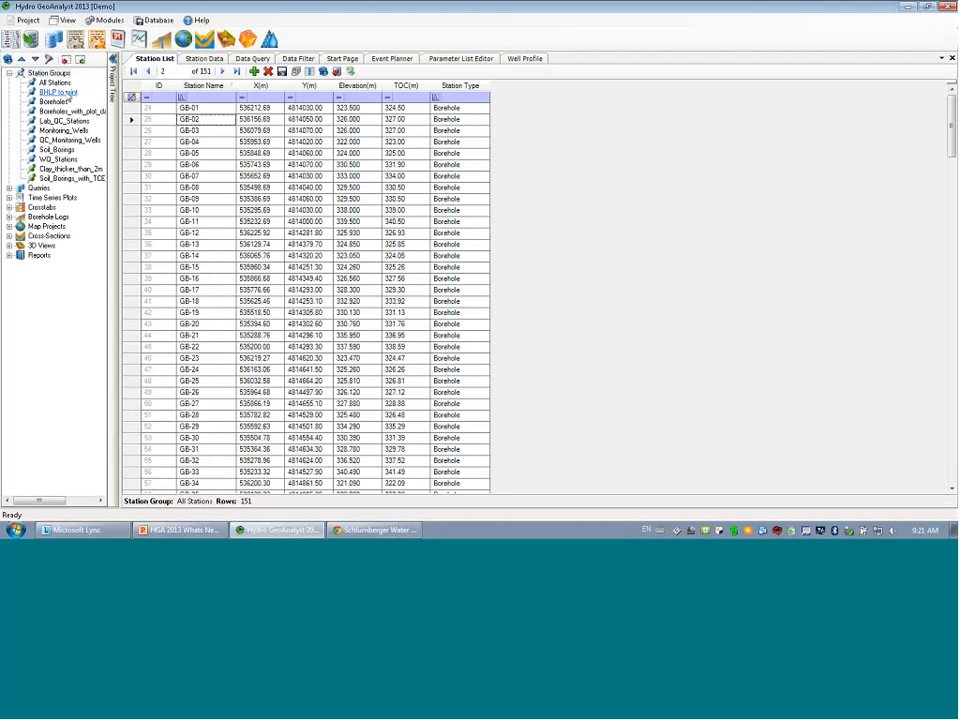
click(60, 93)
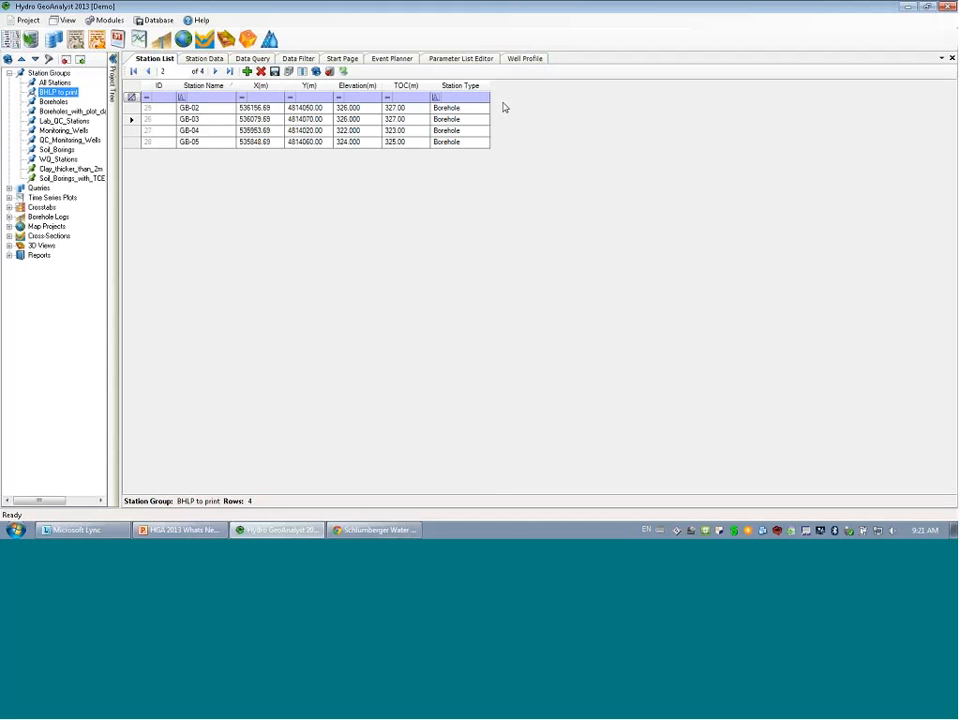
click(522, 60)
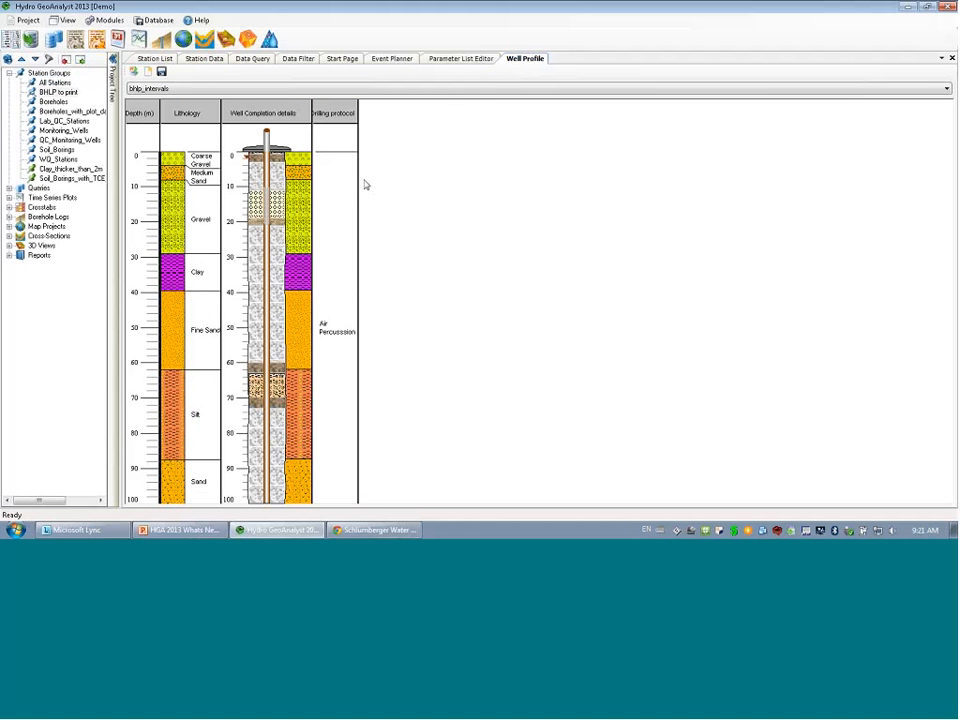
Preview the well profile with the bhlp_test log template, and switch it to bhlp1_resistivity_plot
click(348, 89)
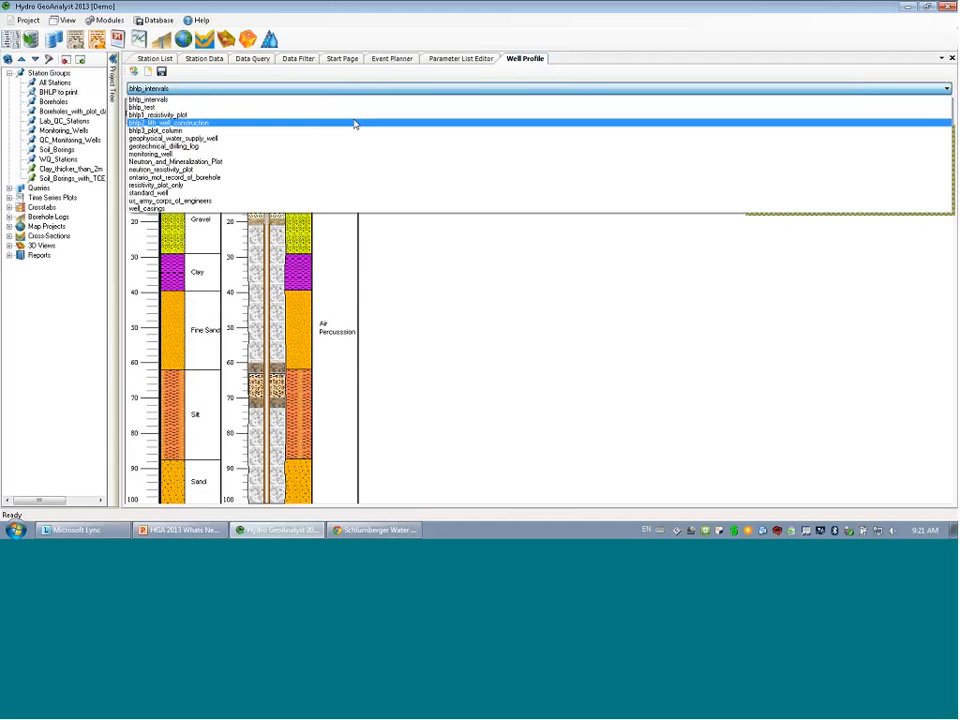
click(356, 107)
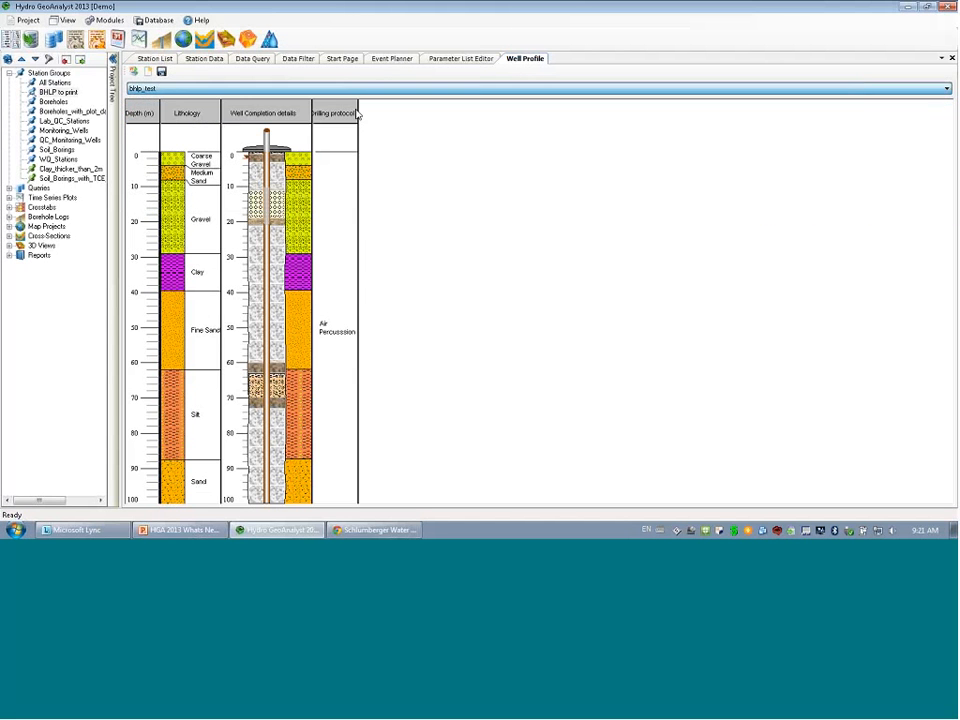
click(295, 90)
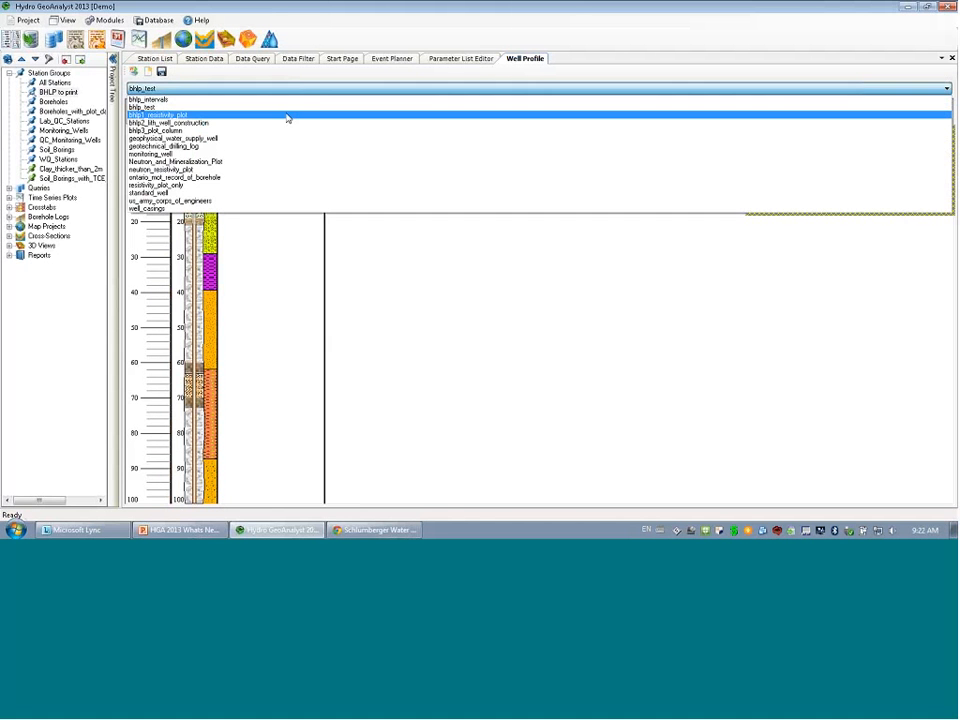
click(287, 117)
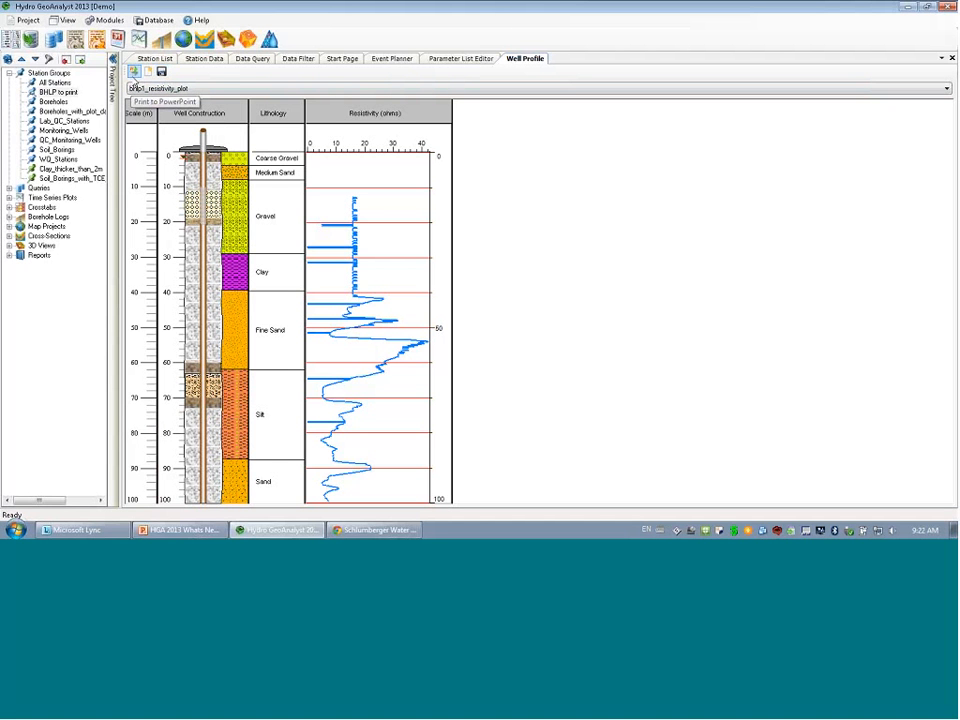
Print the station group's borehole log plots to PowerPoint using the StationGroupTemplate-BHLP.pptx template
click(134, 73)
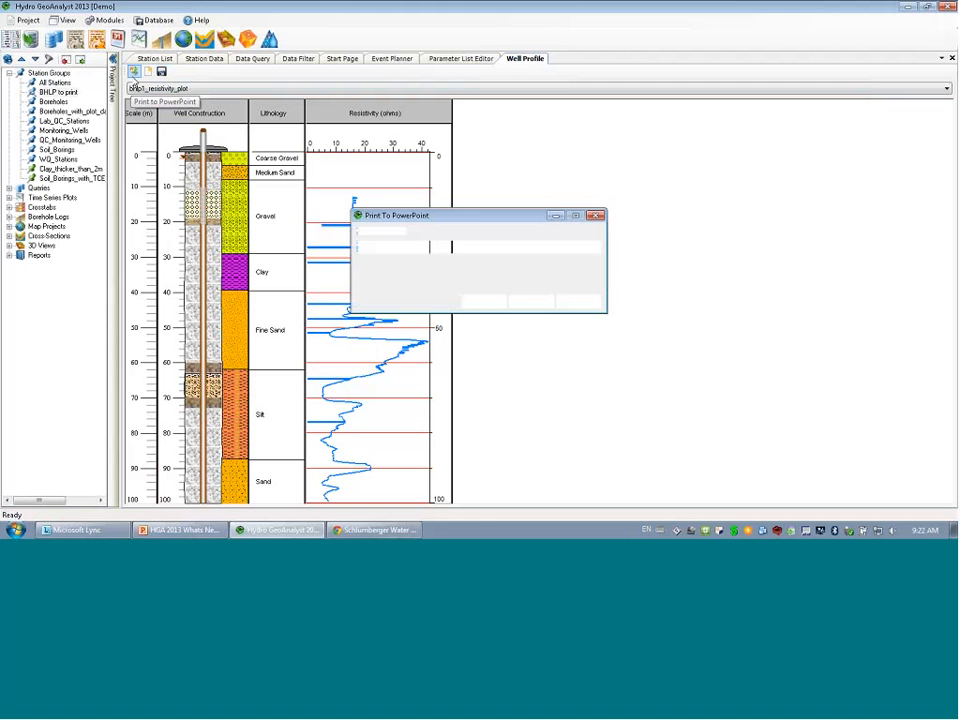
click(395, 249)
click(412, 265)
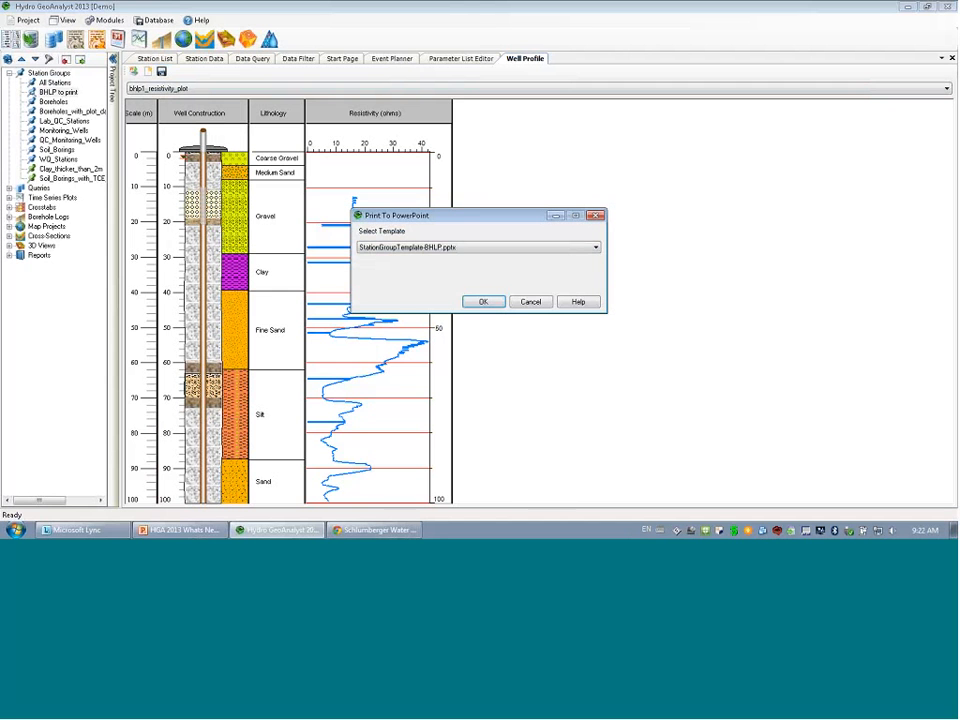
click(490, 307)
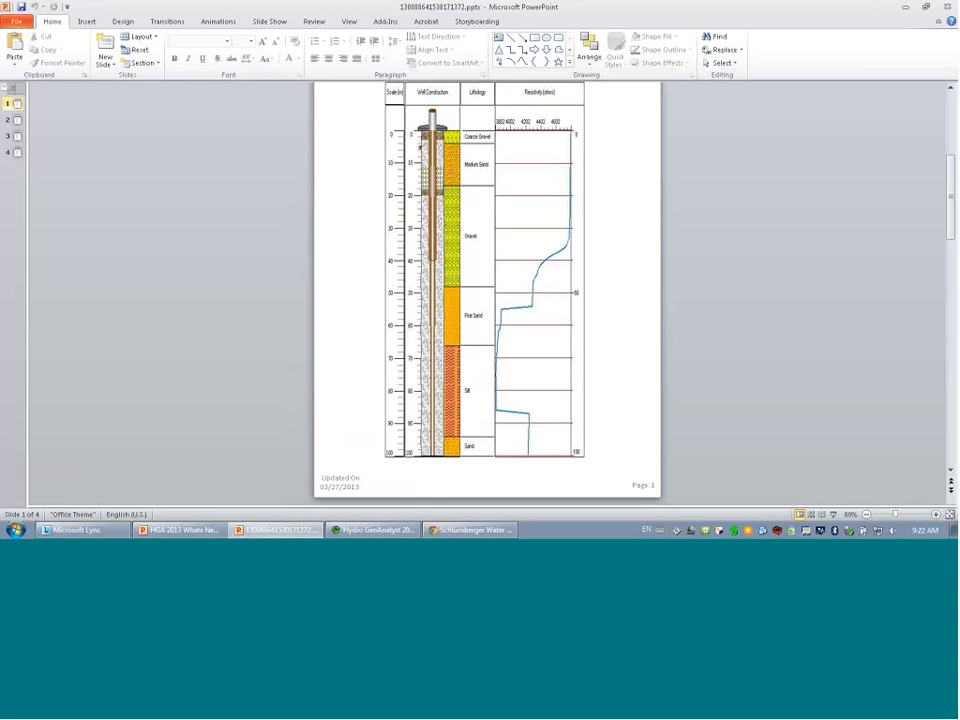
Review the GB-02 to GB-05 report slides at full-page size, close the presentation and switch back to Hydro GeoAnalyst
click(866, 514)
click(866, 514)
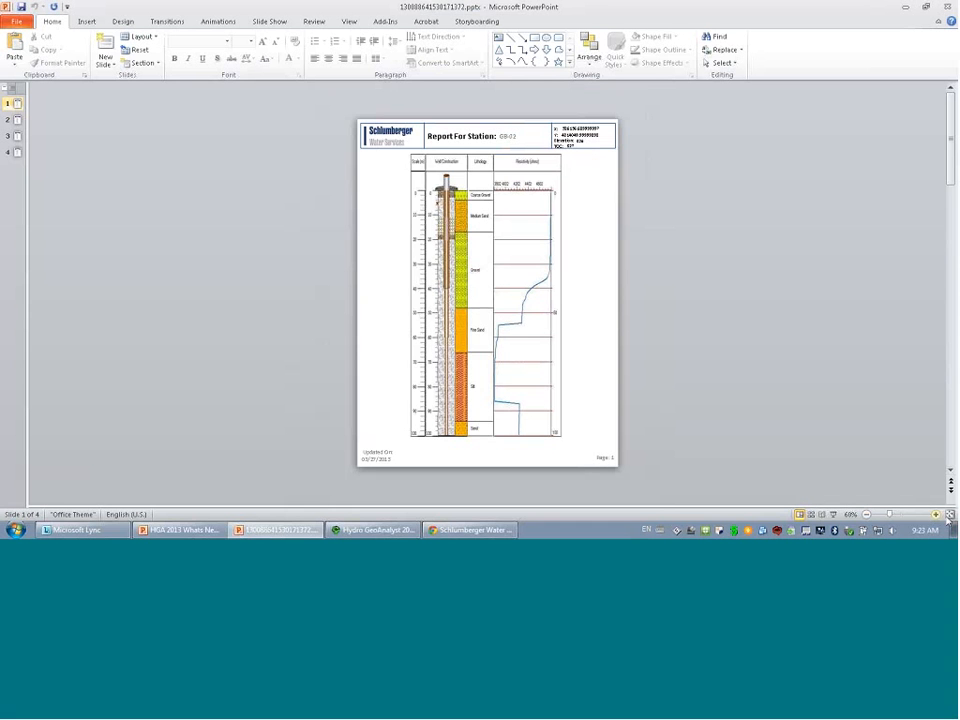
click(950, 476)
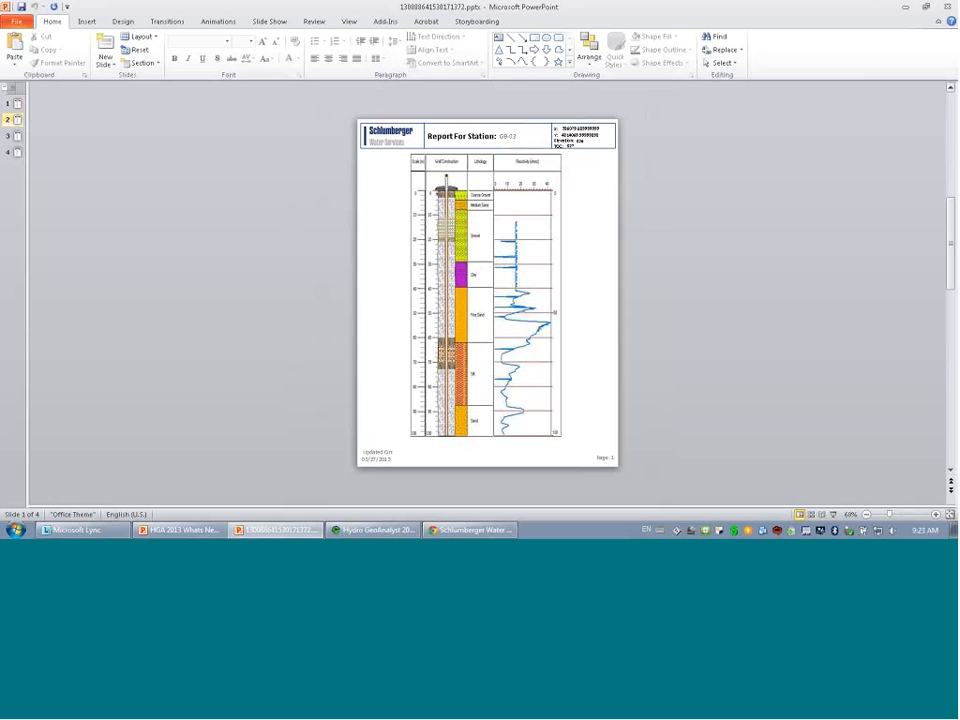
click(950, 476)
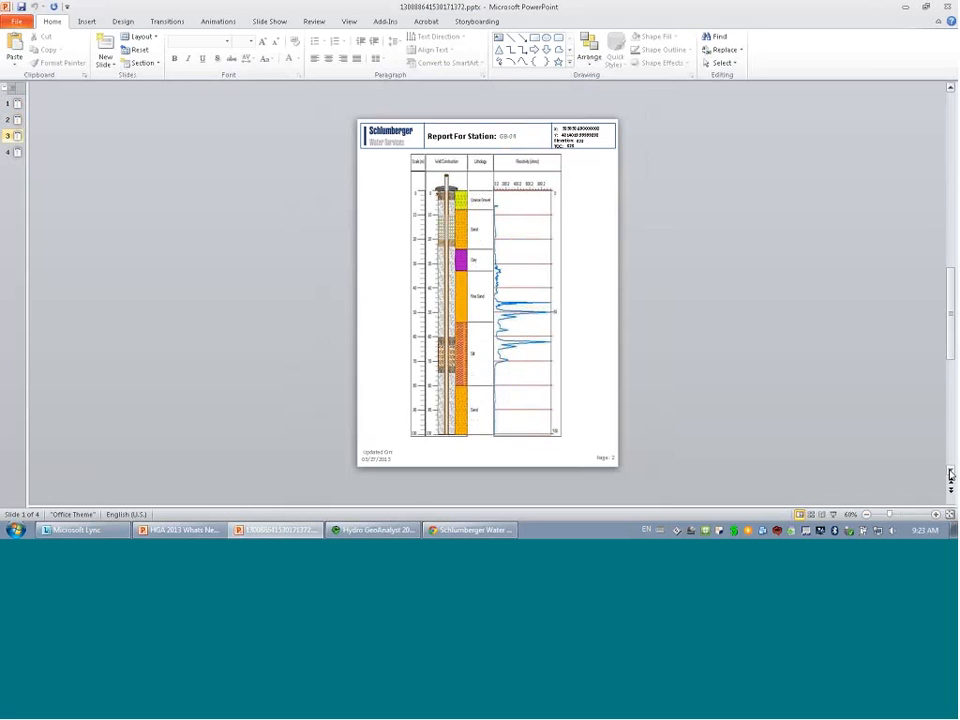
click(950, 476)
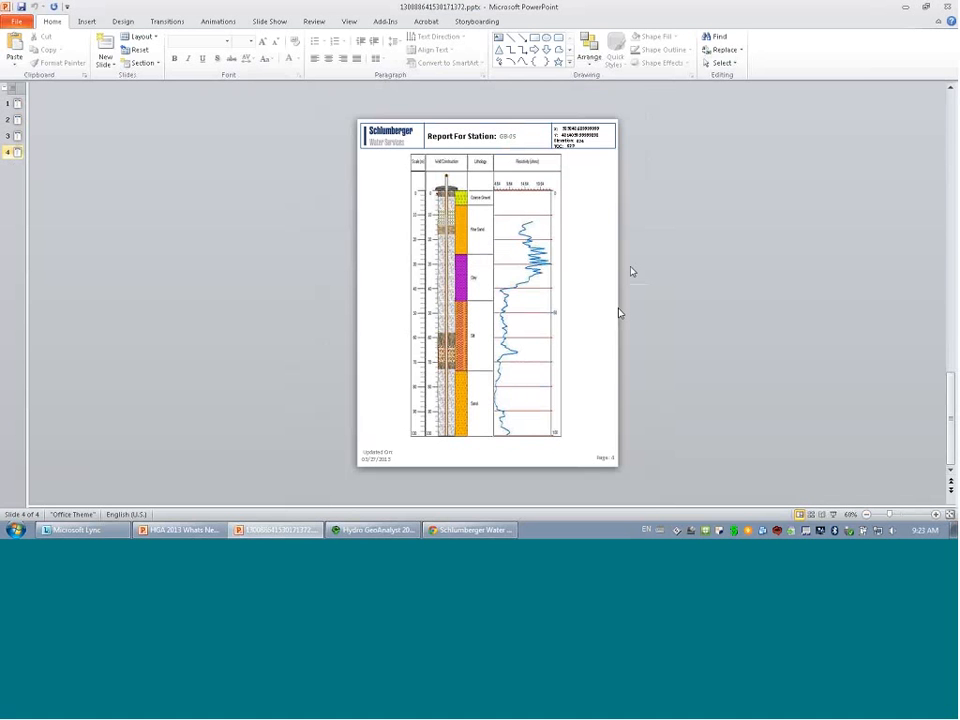
click(947, 7)
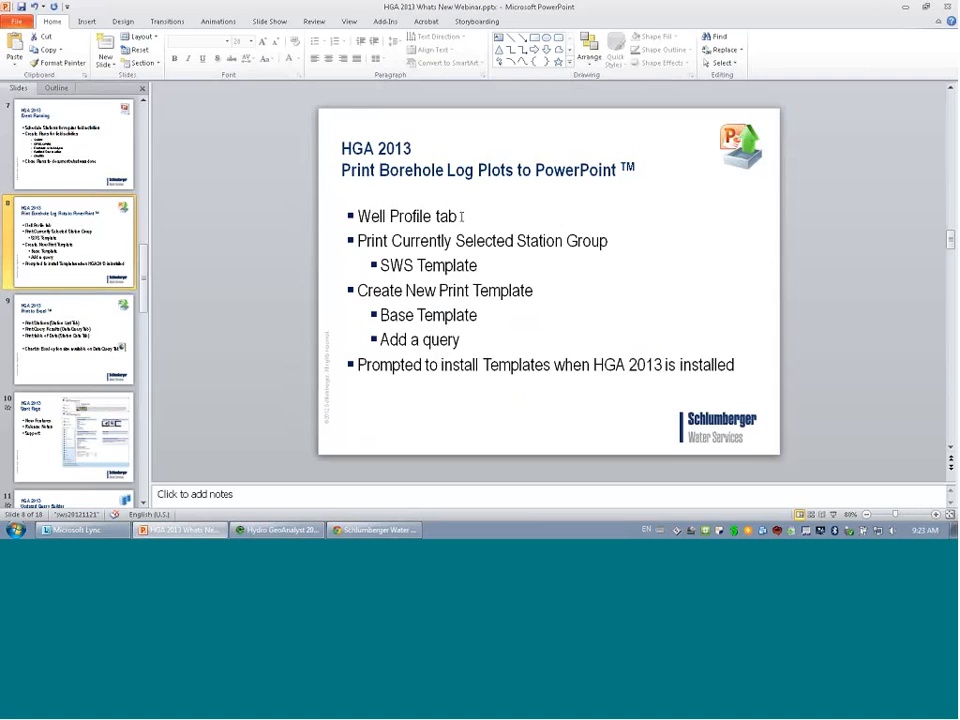
click(281, 529)
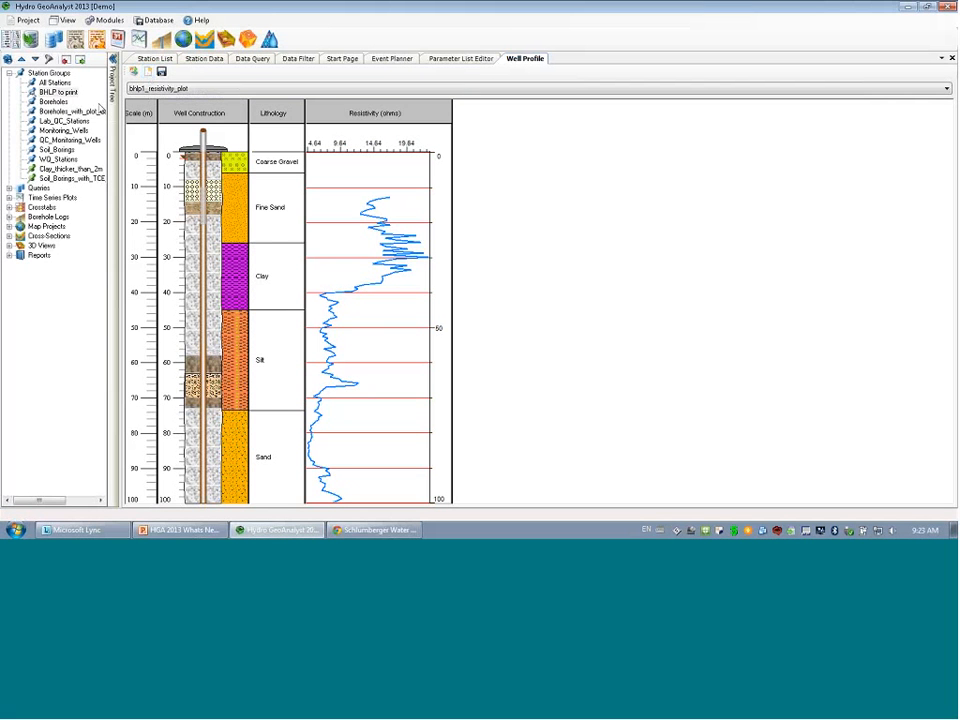
Browse the saved queries, including the Concentrations and Water Levels folders, and view the results of bhlp_test and example
click(10, 189)
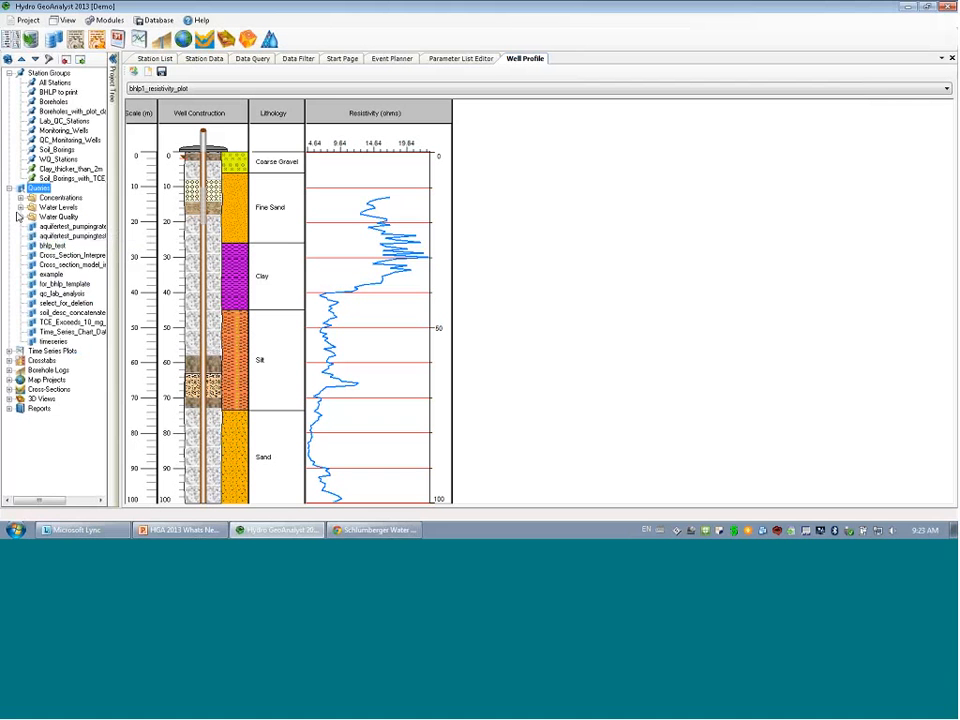
double_click(60, 197)
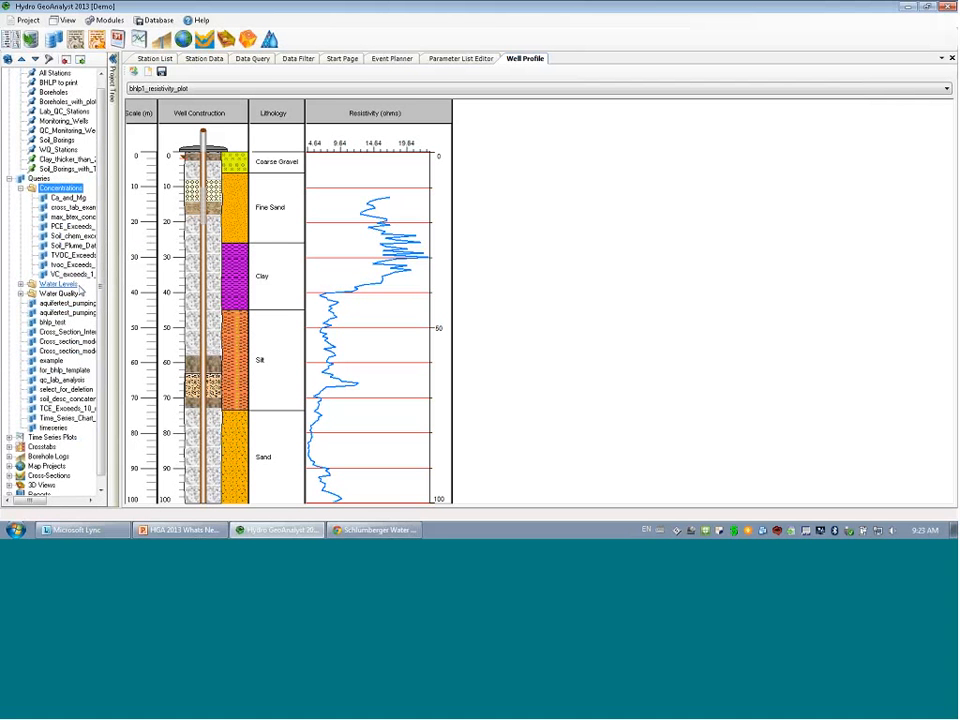
double_click(60, 285)
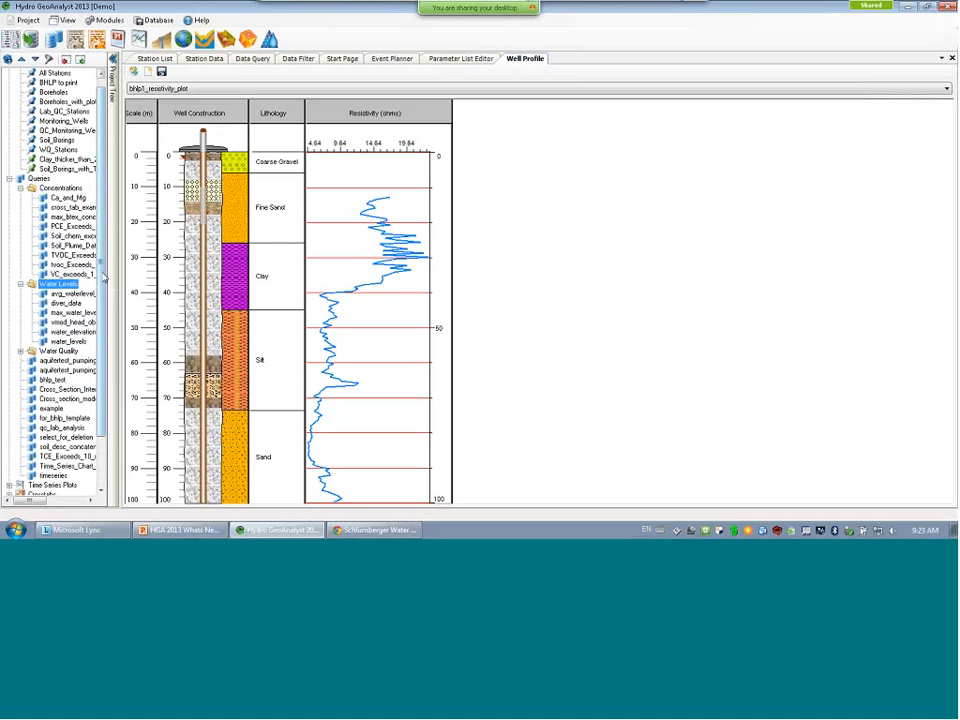
scroll(90, 290, down, 2)
double_click(52, 322)
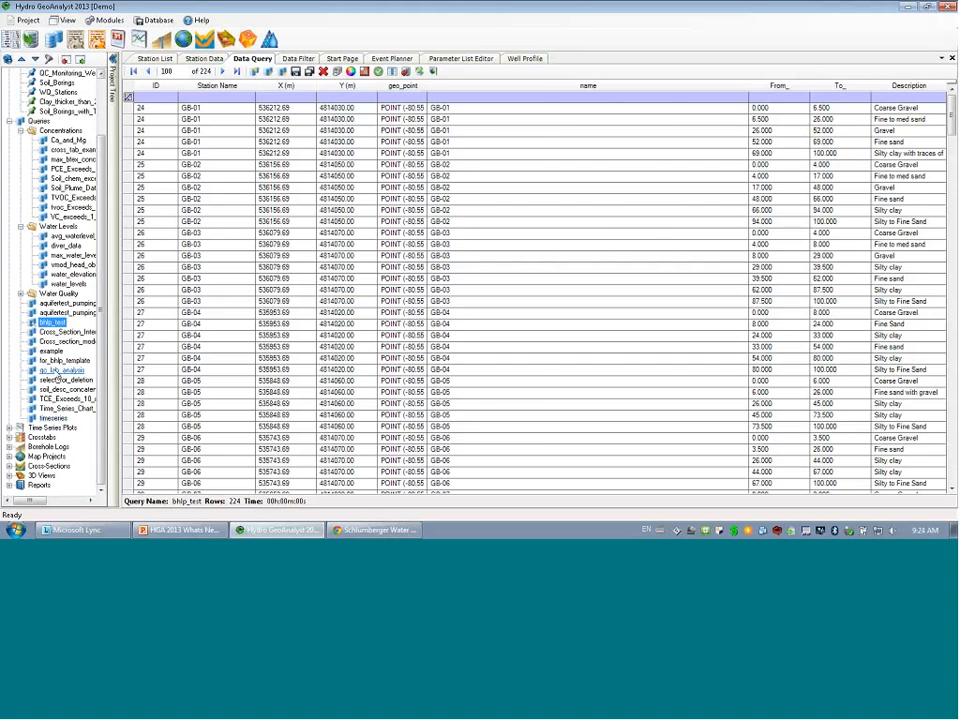
click(57, 342)
click(56, 352)
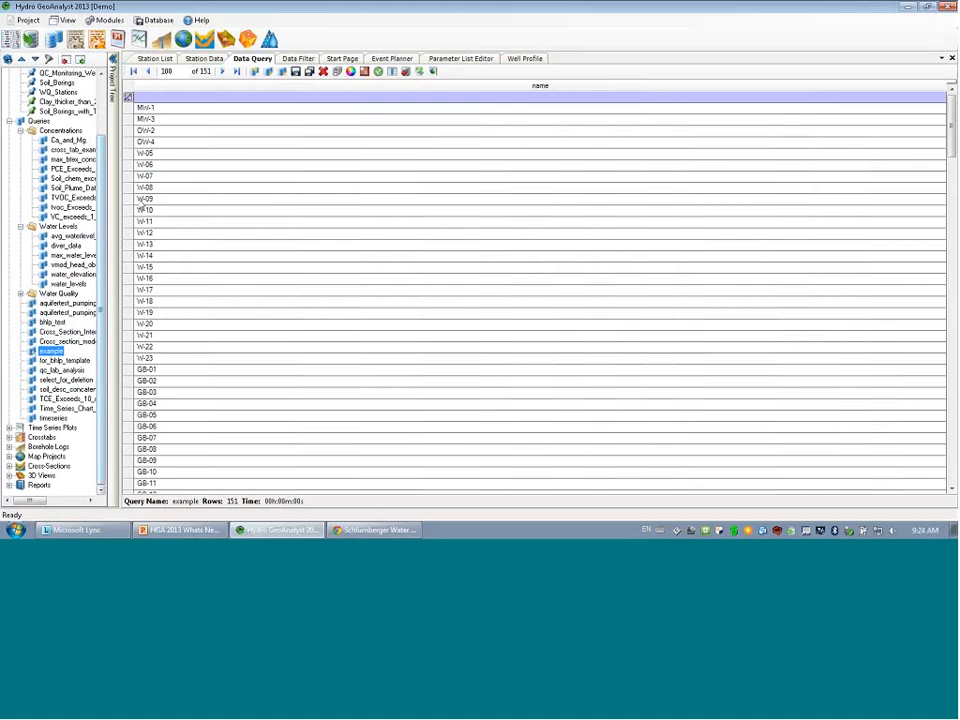
double_click(42, 322)
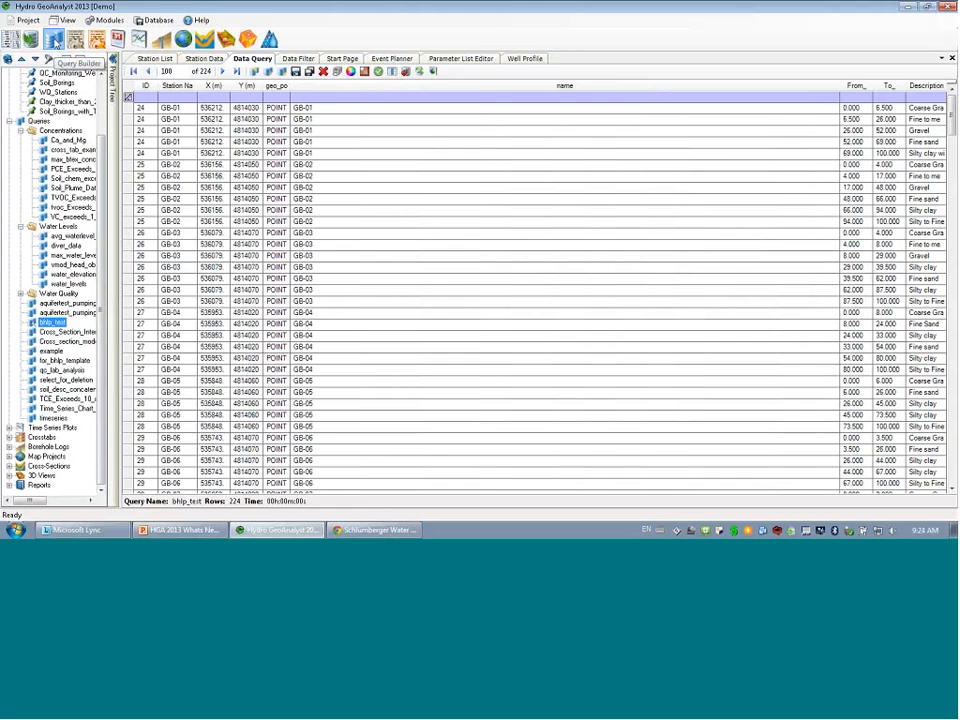
Create a new standard select query named bhlp in the Query Builder
click(55, 42)
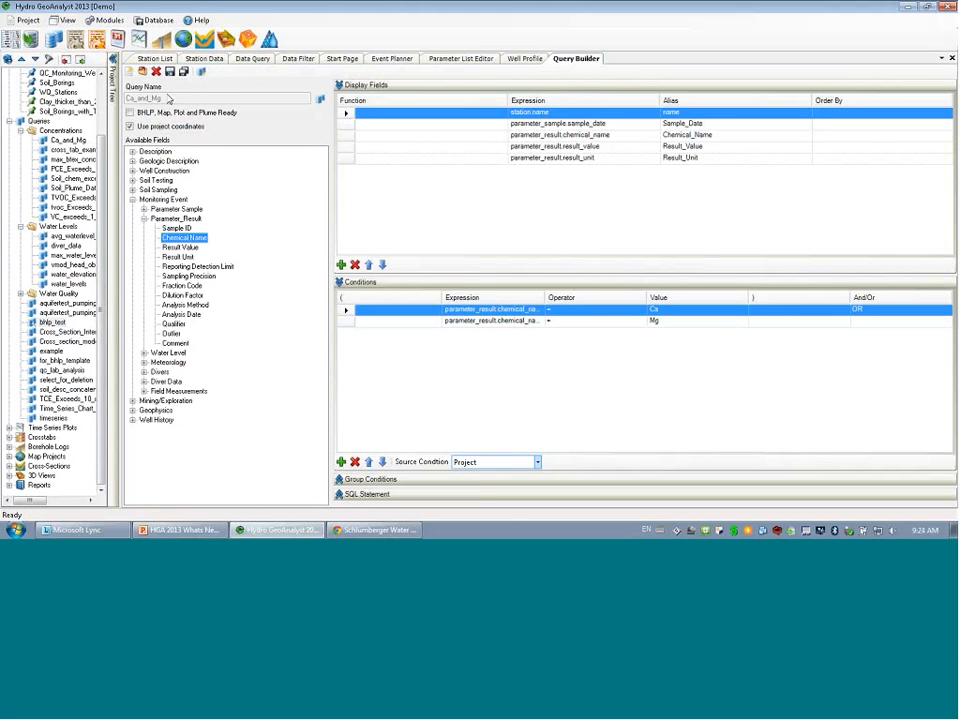
click(128, 72)
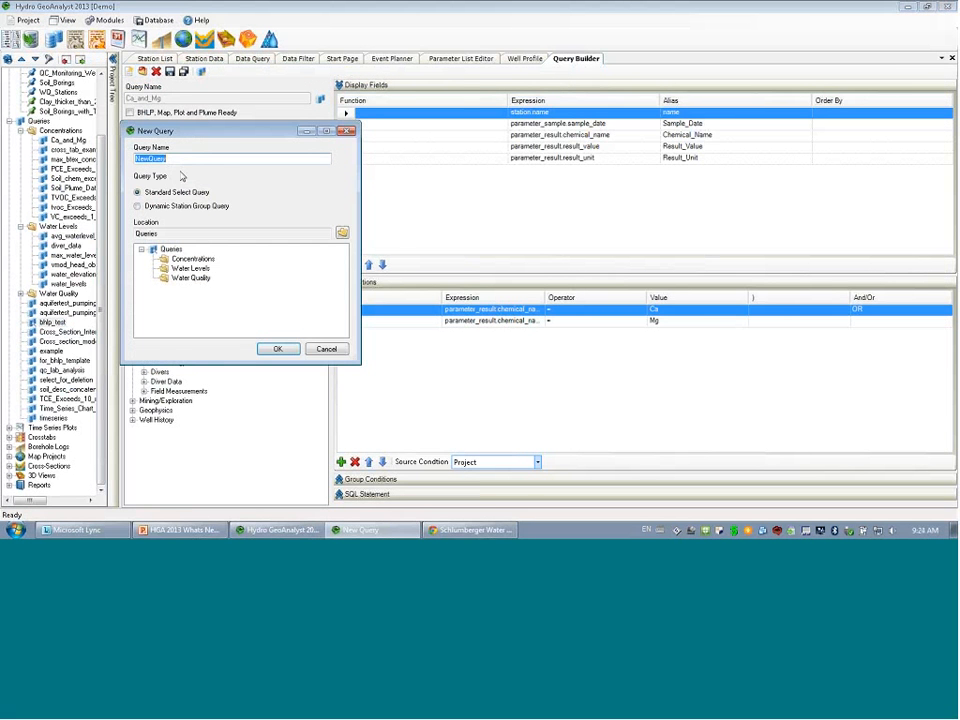
text(bhlp)
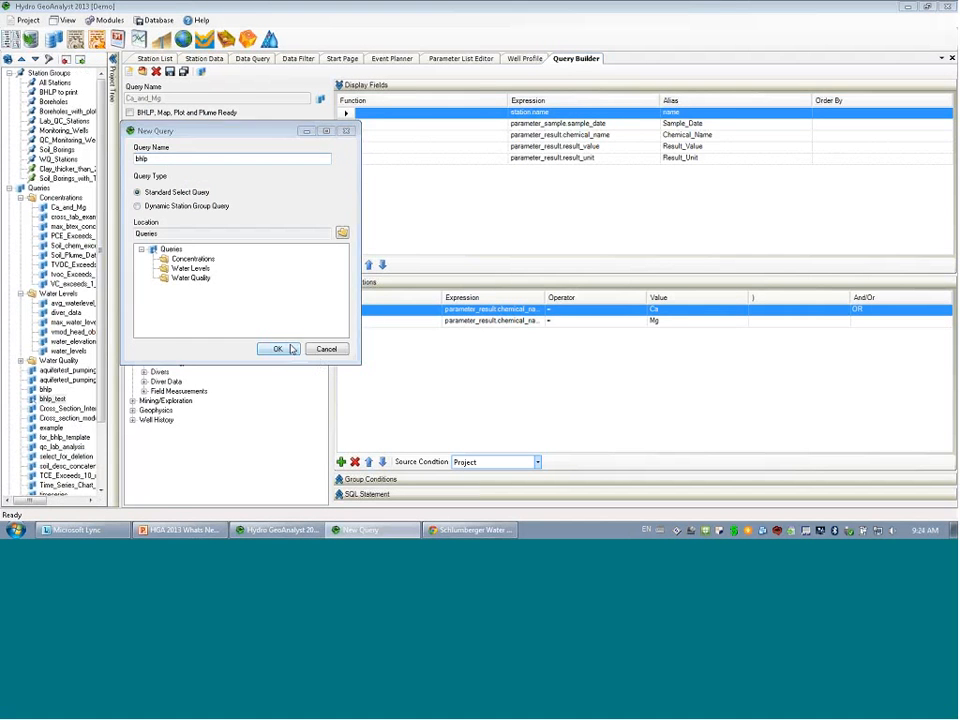
click(278, 349)
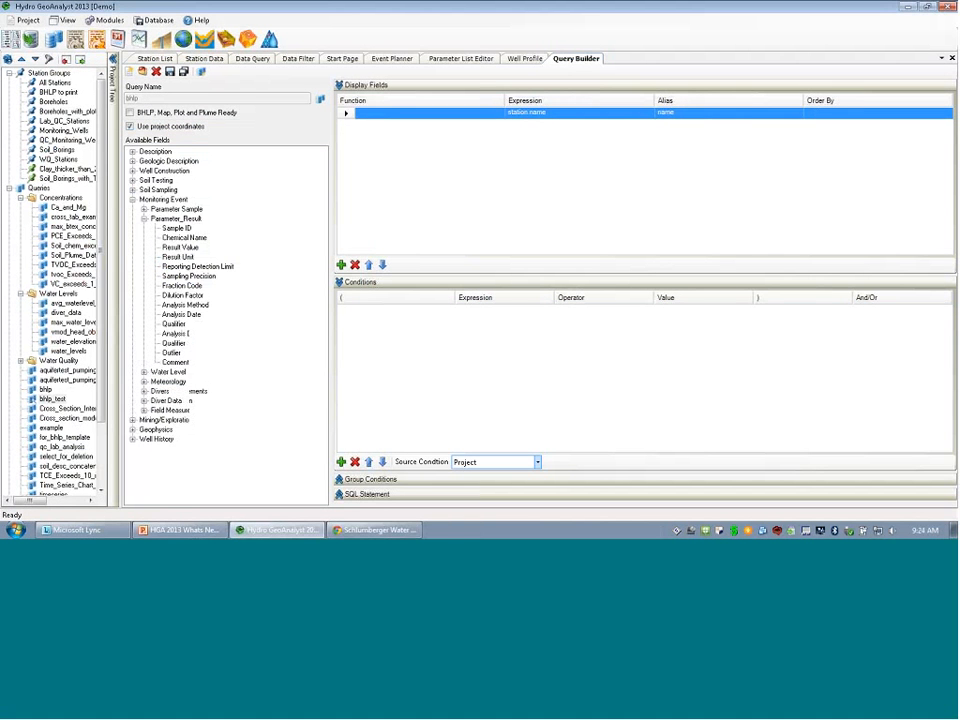
Add the station X, Y, Elevation, TOC and Well Owner fields to the bhlp query's display fields
click(132, 151)
click(144, 161)
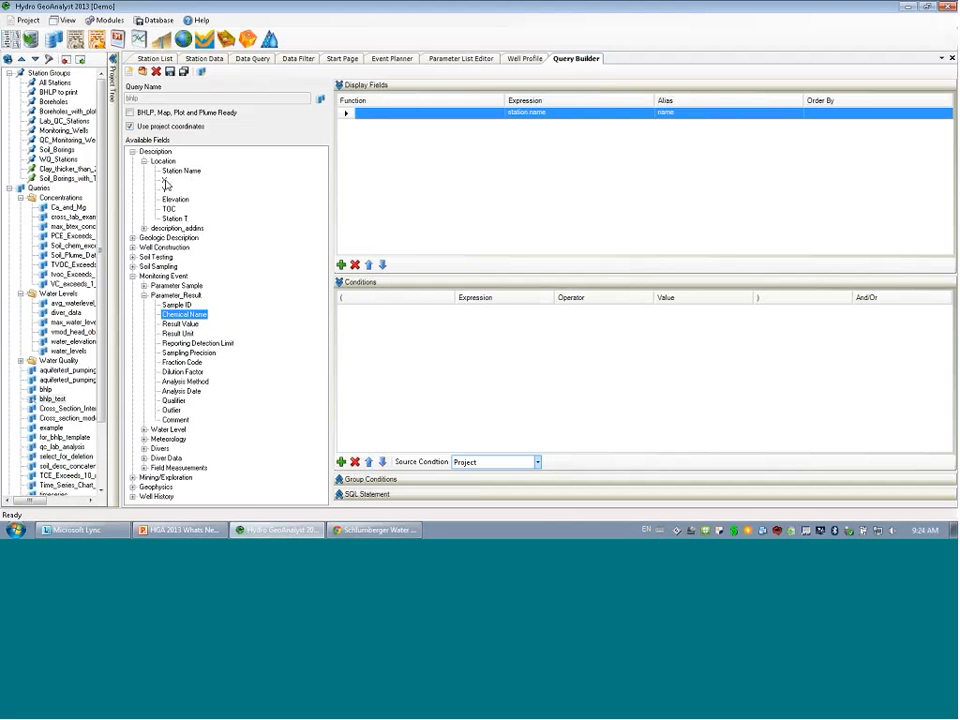
double_click(165, 182)
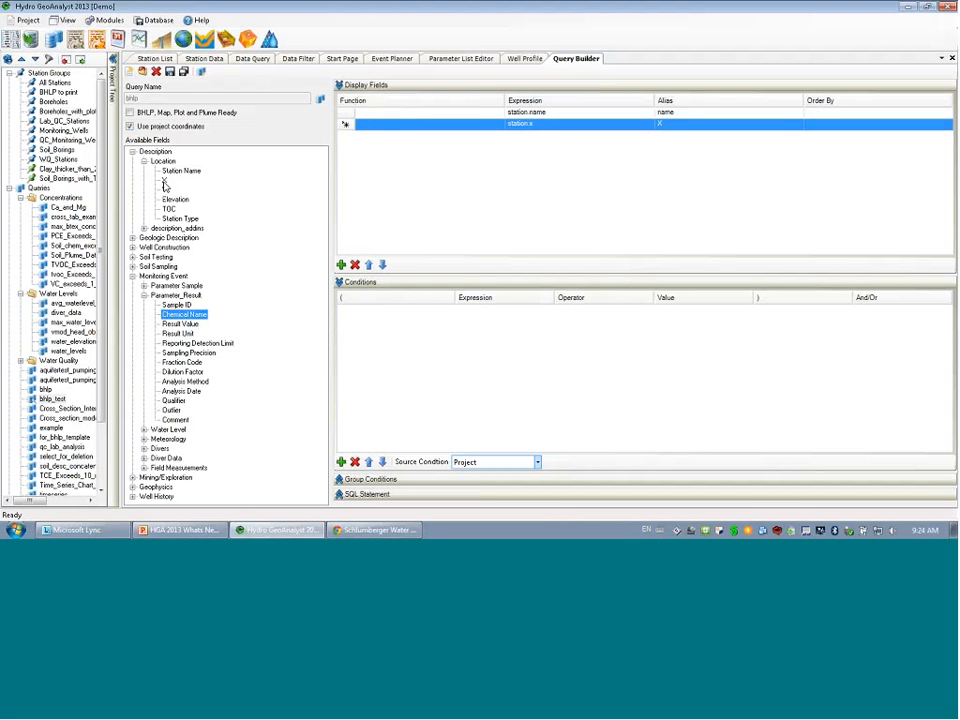
double_click(165, 191)
double_click(181, 200)
double_click(171, 209)
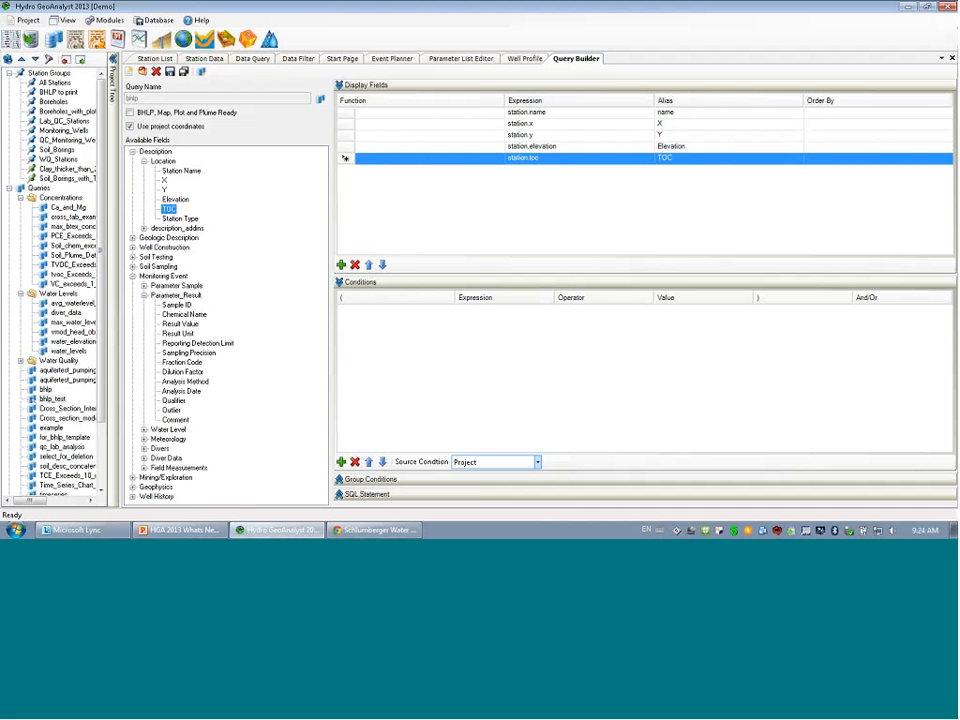
click(144, 228)
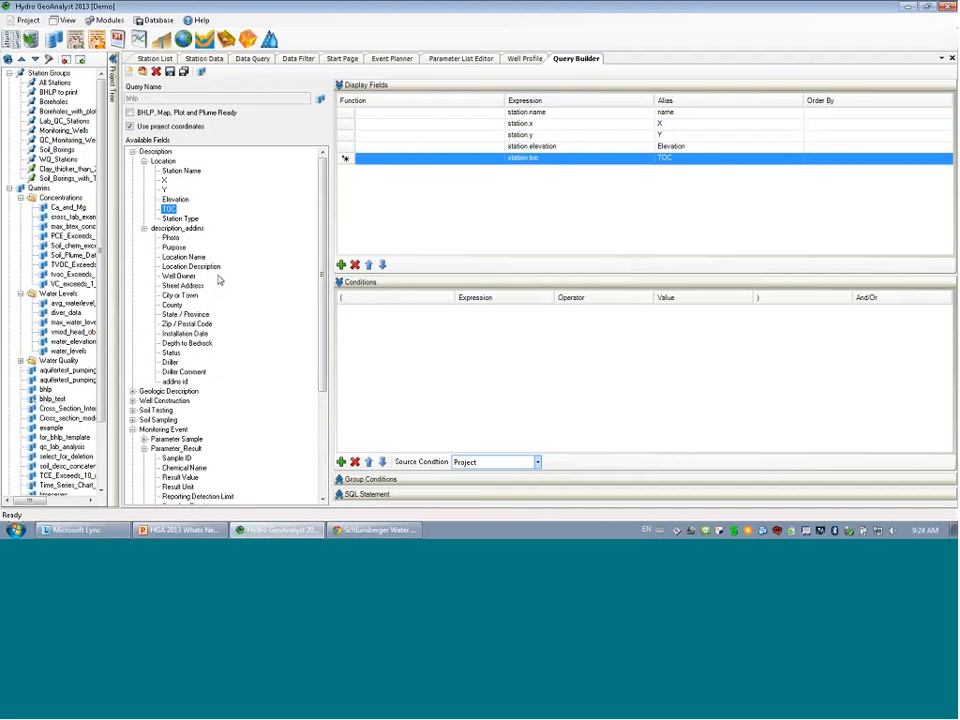
double_click(180, 277)
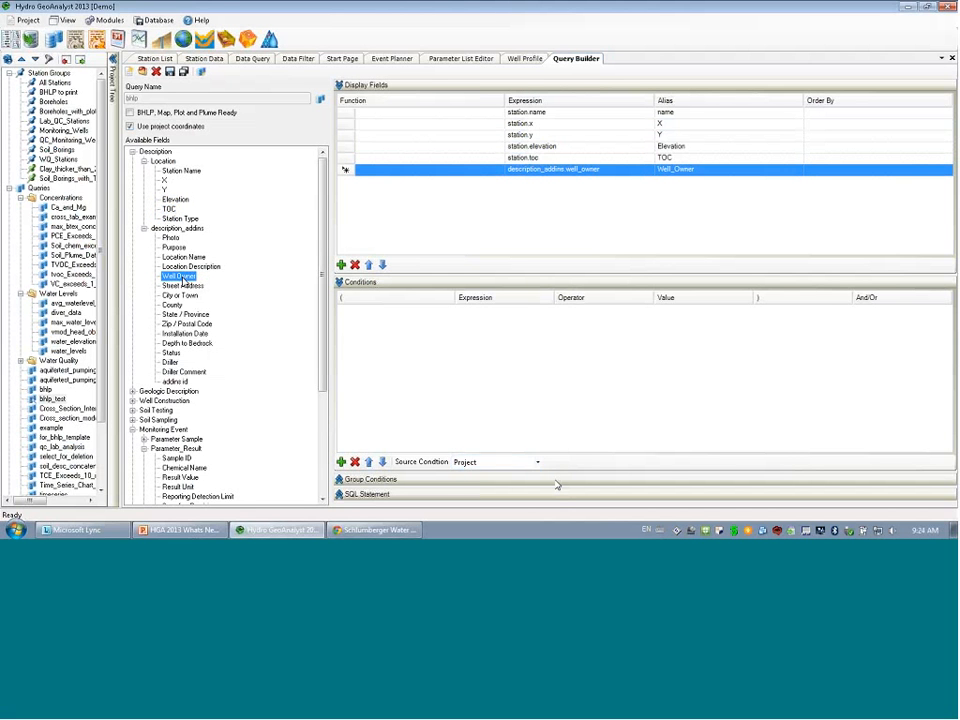
Set the bhlp query's source condition to the BHLP to print station group
click(538, 462)
click(526, 486)
click(659, 467)
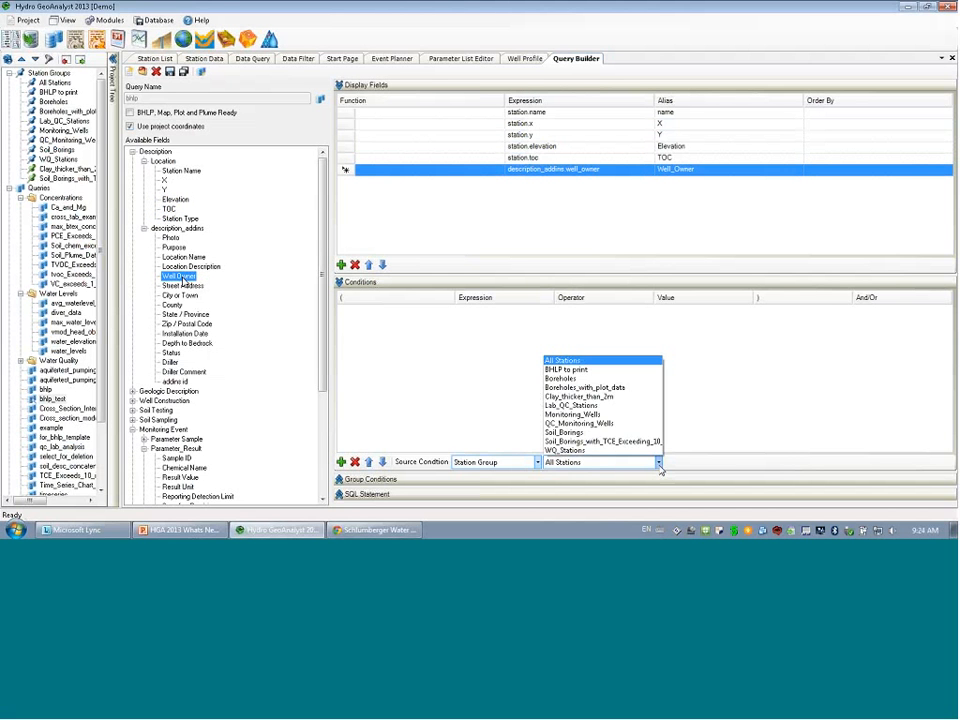
click(566, 369)
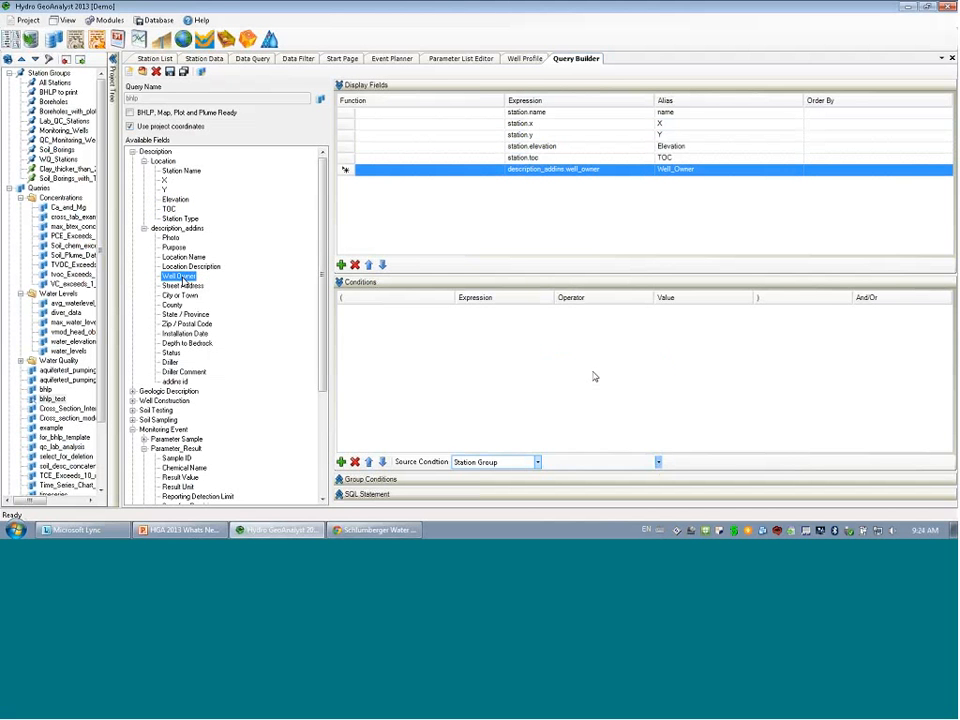
Run the bhlp query, narrow the name column so the other fields are readable, and save the results grid
click(201, 73)
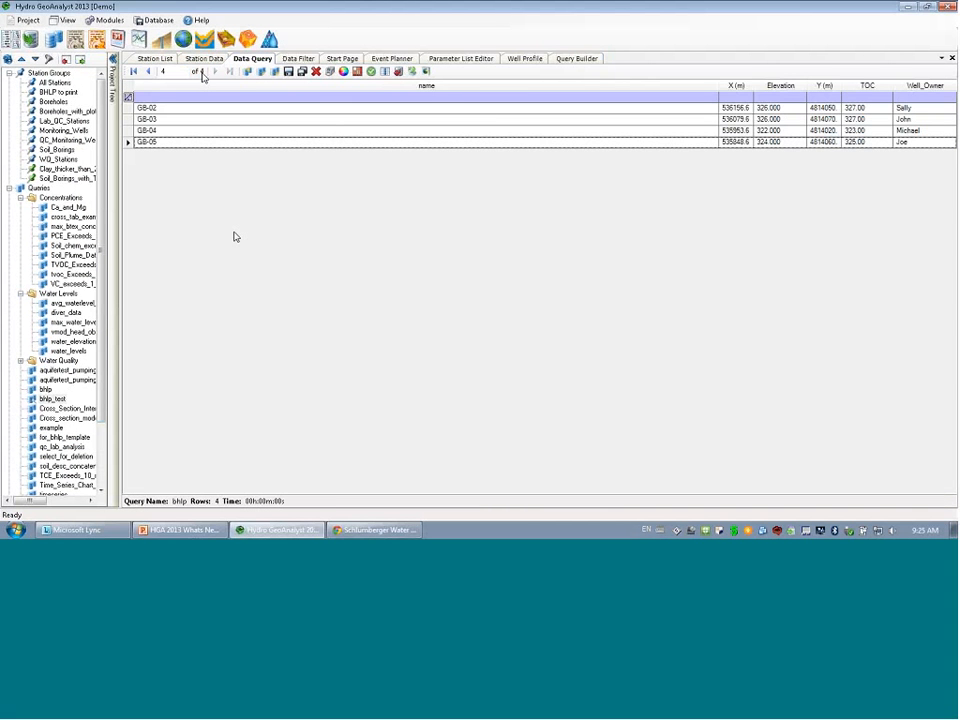
drag(718, 85, 211, 85)
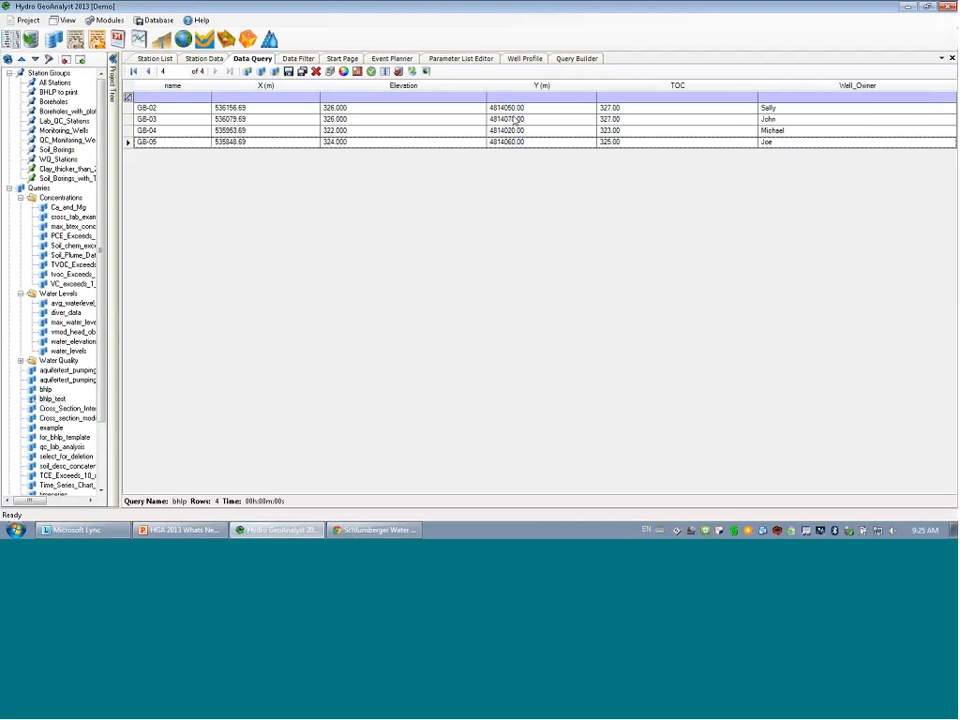
click(291, 75)
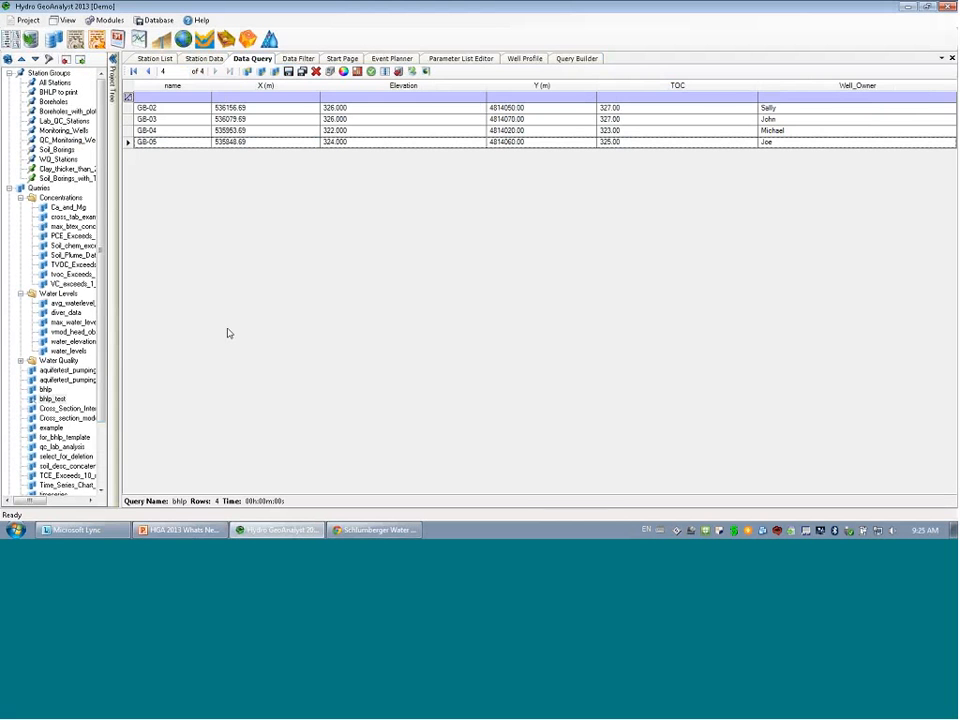
From the well profile, create a print template named test from NewTemplateBase-BHLP.pptx using the bhlp query, and open it in PowerPoint
click(527, 60)
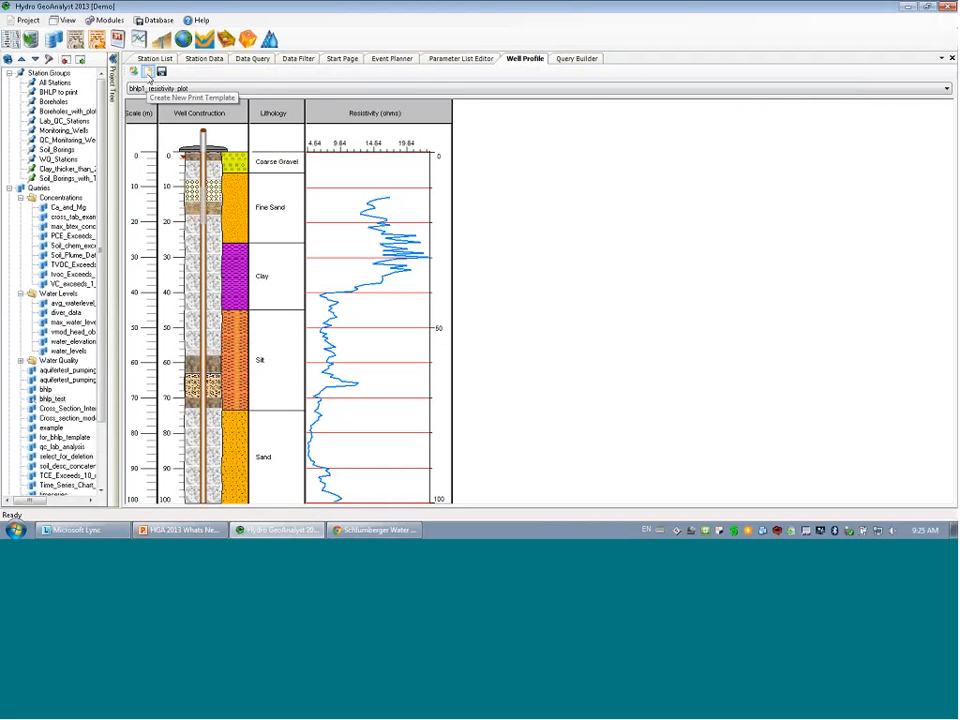
click(147, 72)
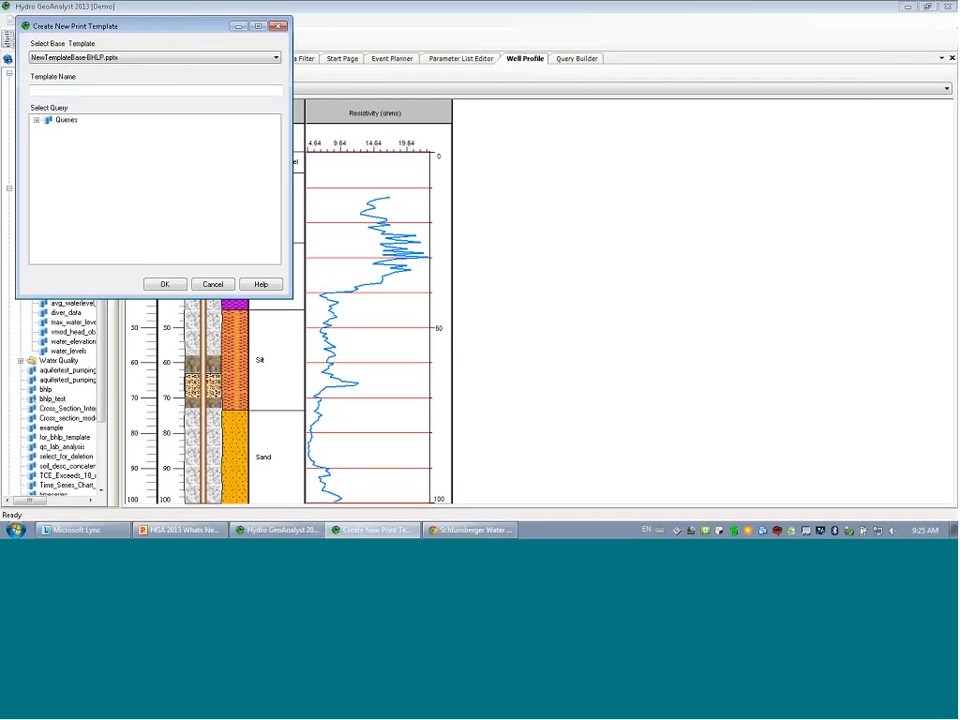
click(97, 91)
text(test)
click(36, 120)
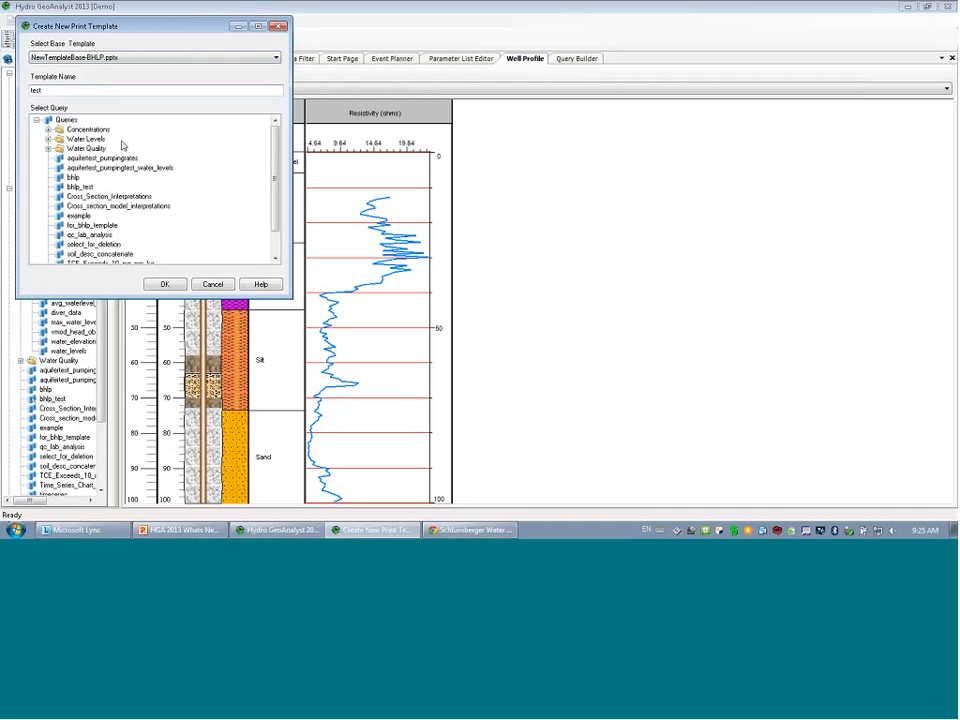
click(74, 178)
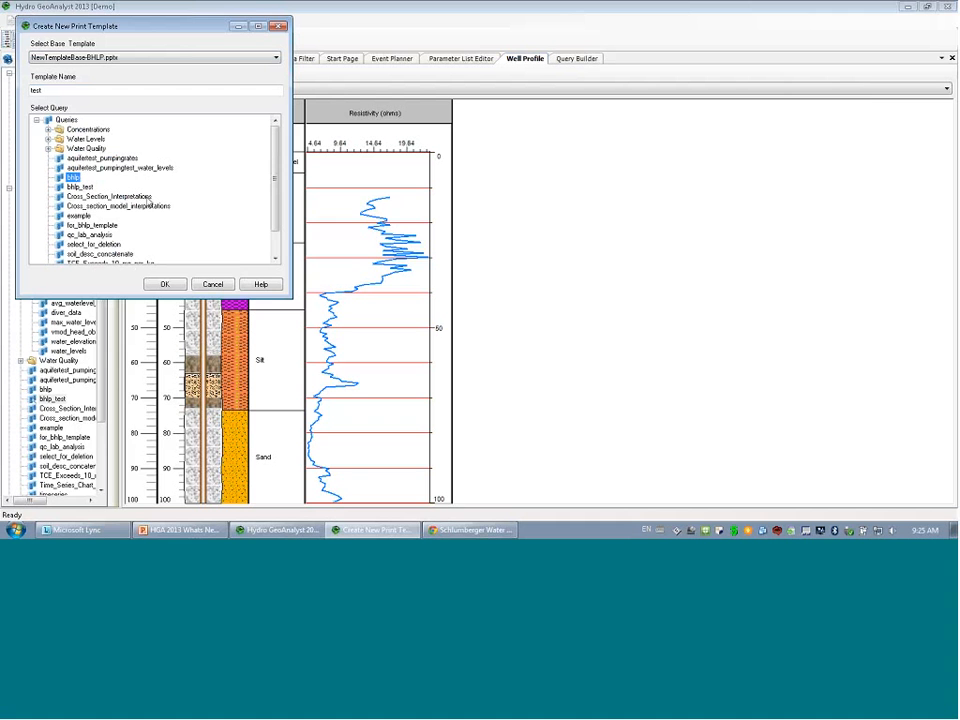
click(182, 287)
click(490, 309)
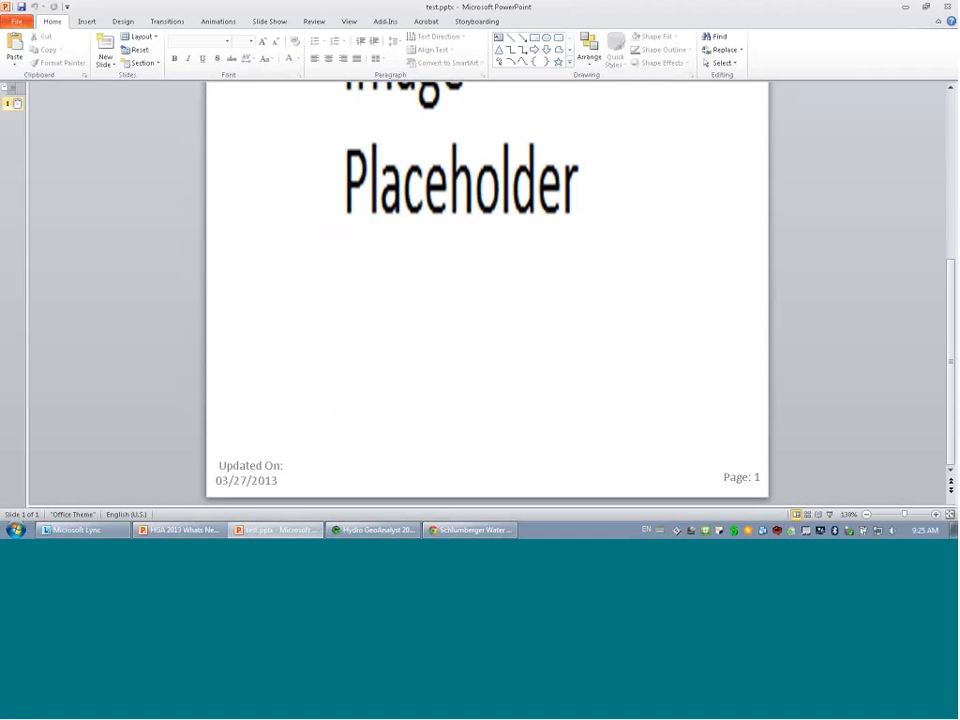
Examine the image placeholder and #name# field on the test.pptx template slide
click(951, 88)
click(951, 88)
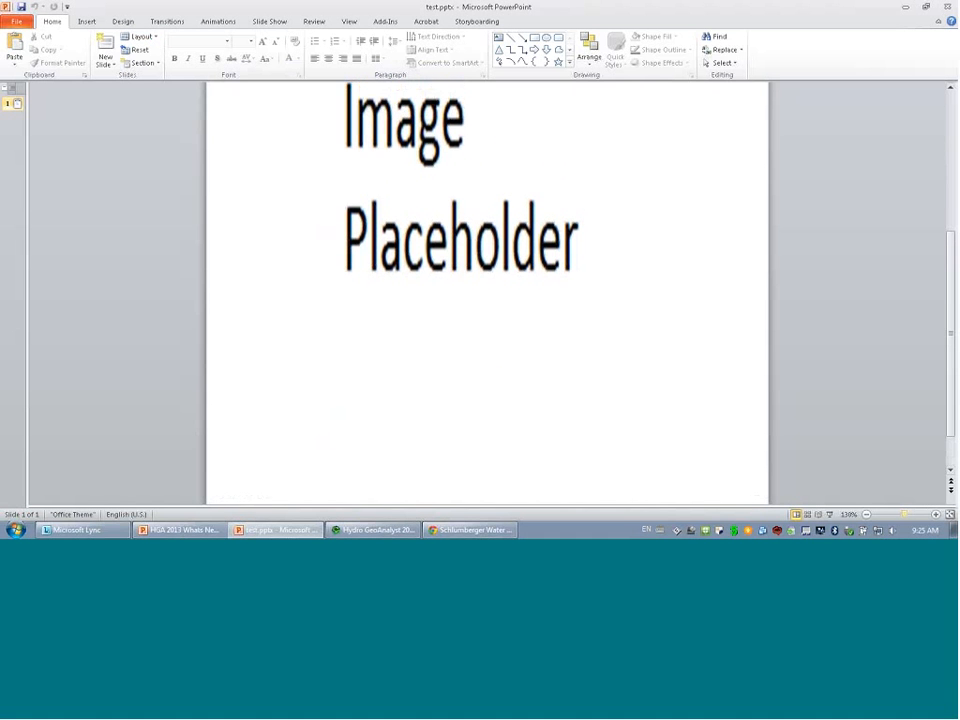
click(866, 515)
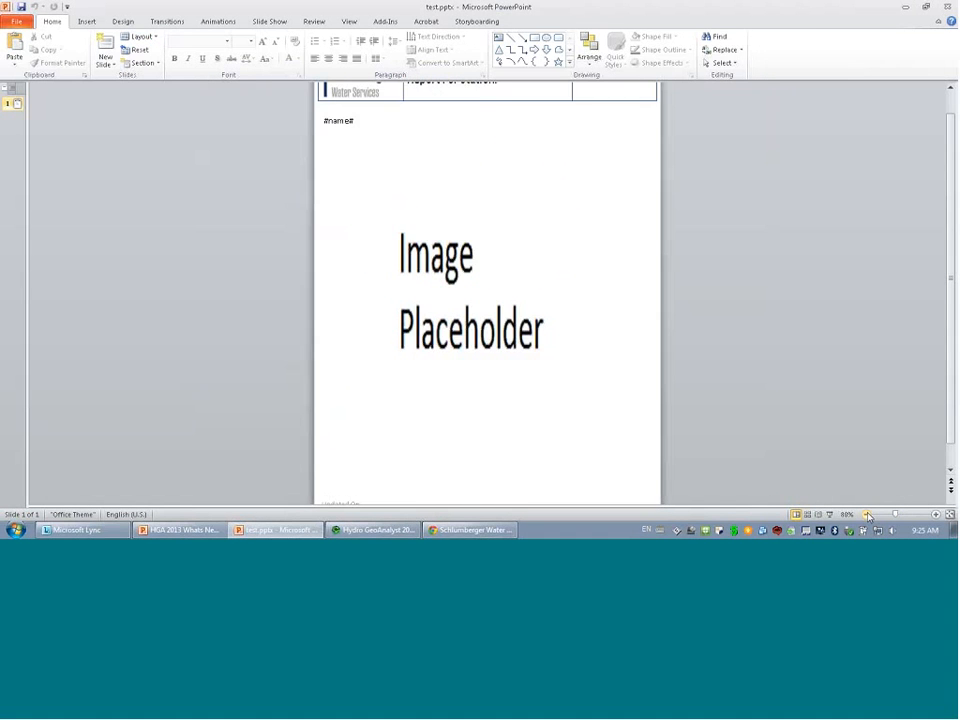
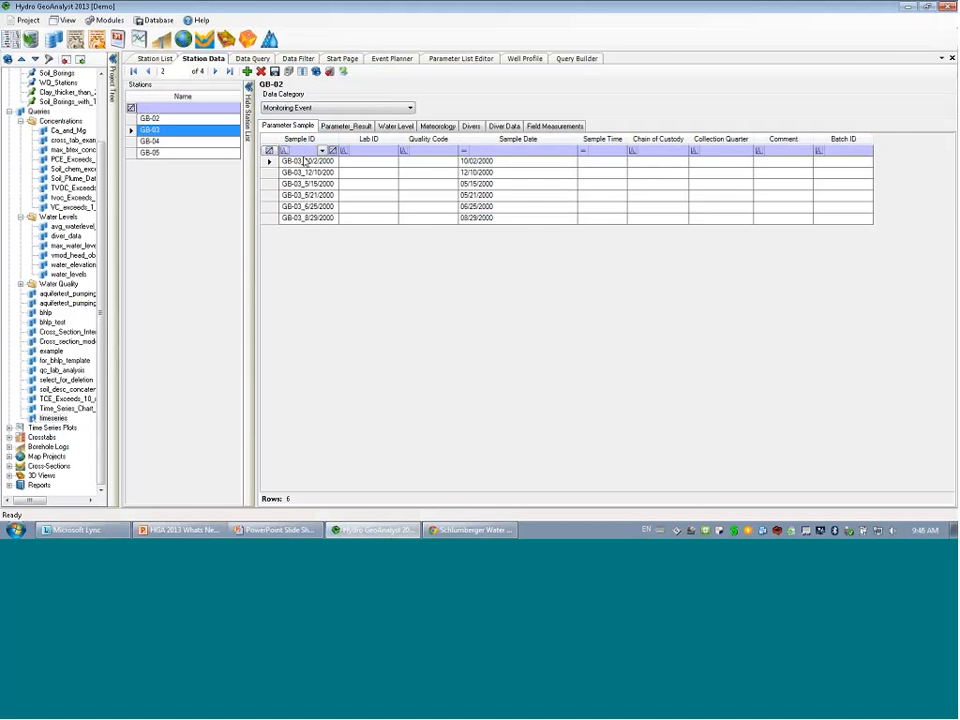
Compare the parameter samples of station GB-03 with their parameter results in the Monitoring Event data
click(346, 127)
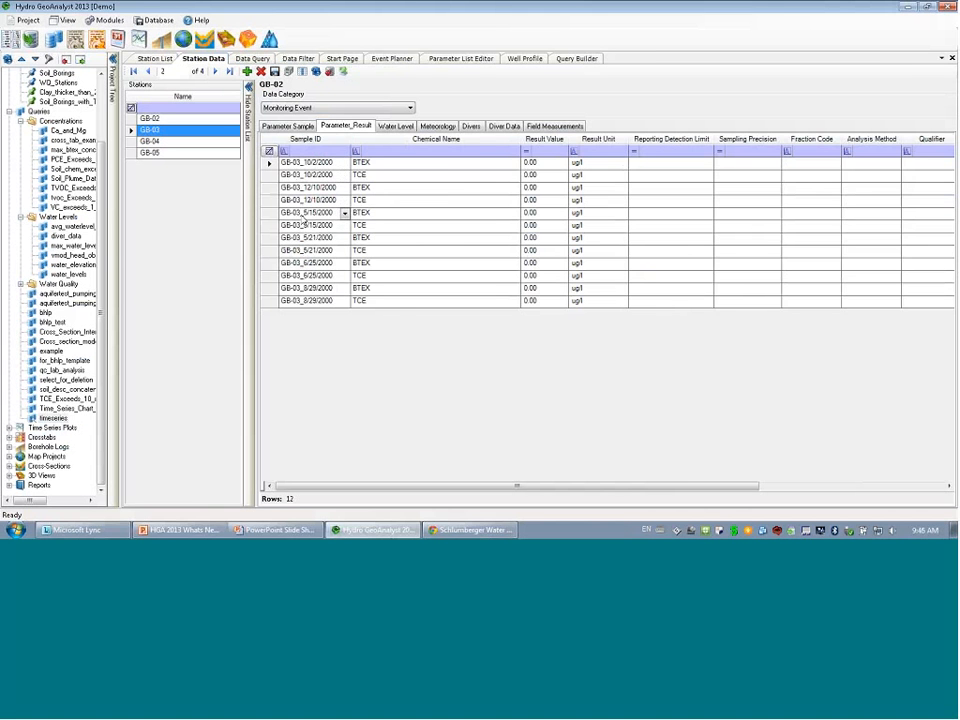
click(289, 126)
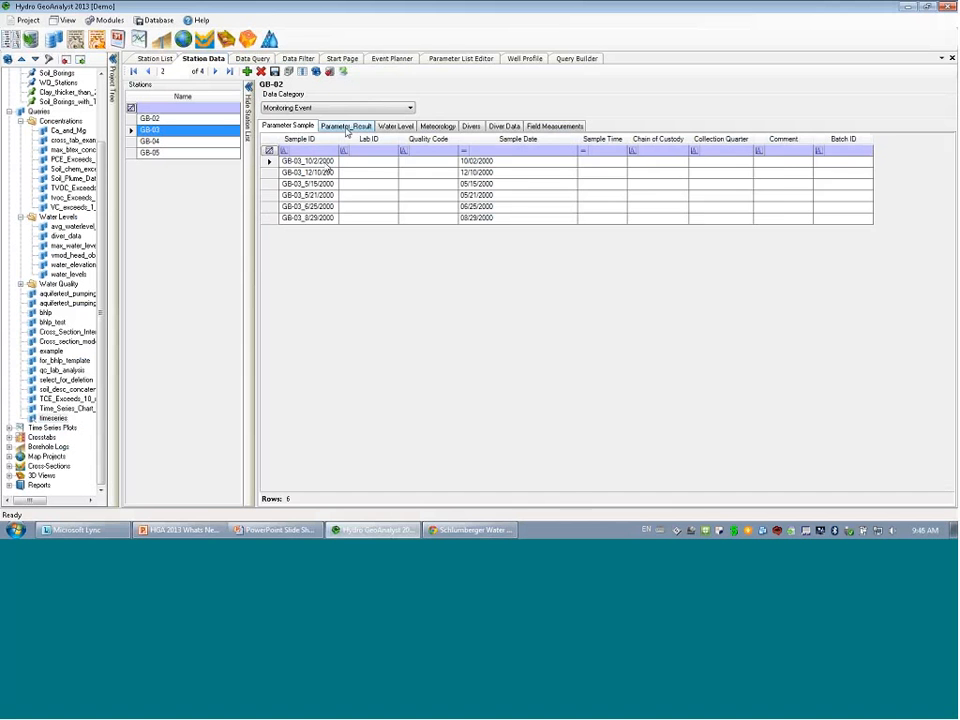
click(347, 127)
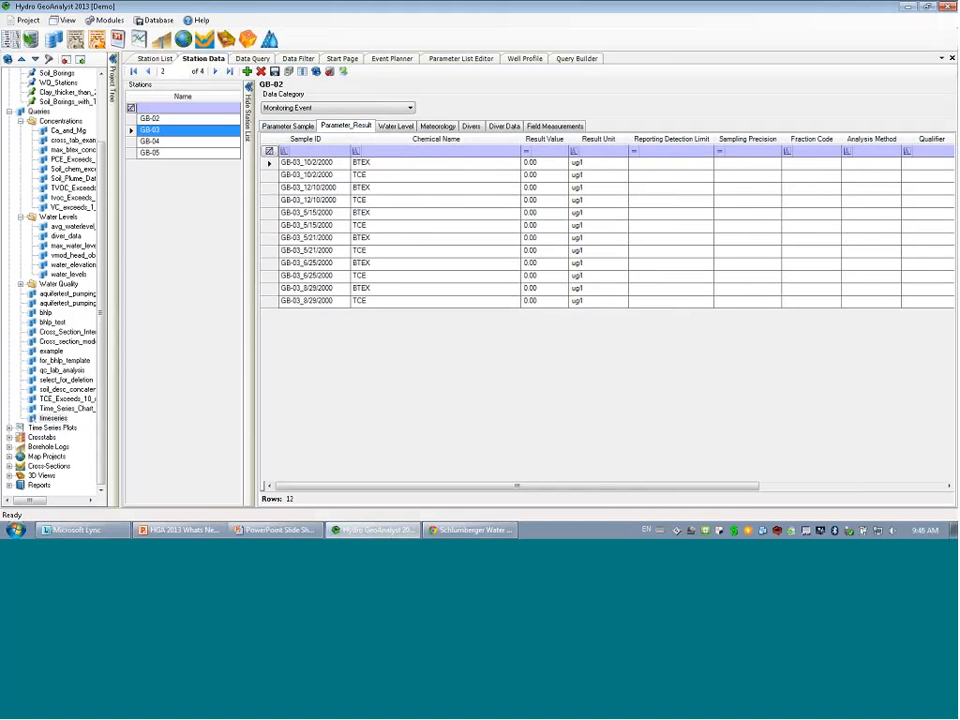
click(278, 530)
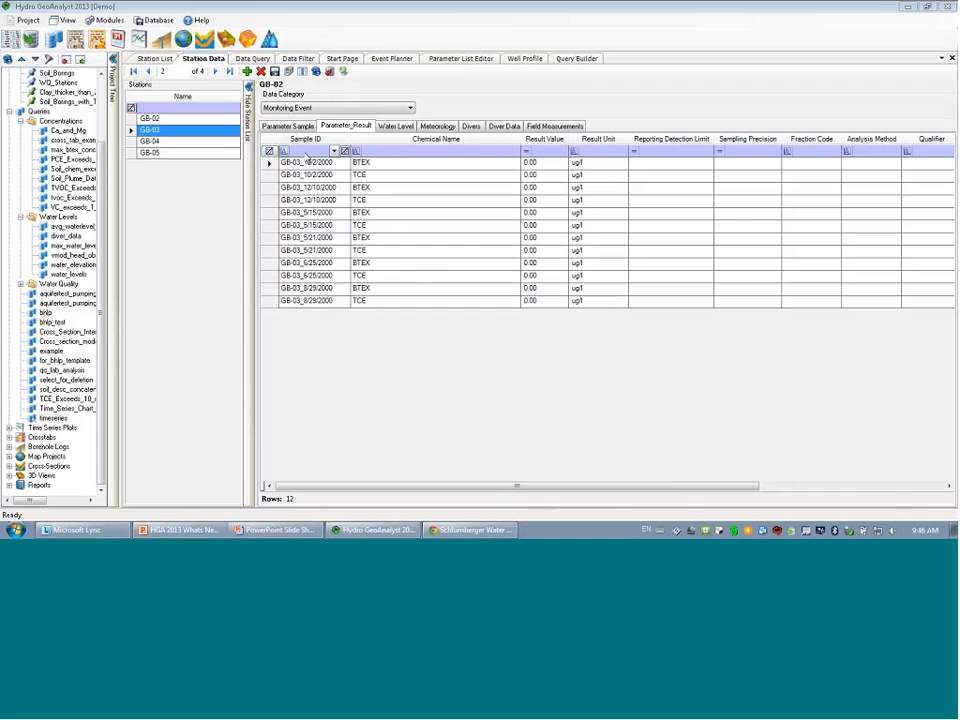
Filter the GB-03 parameter results by sample ID GB-03_10 and inspect the matching rows
click(295, 152)
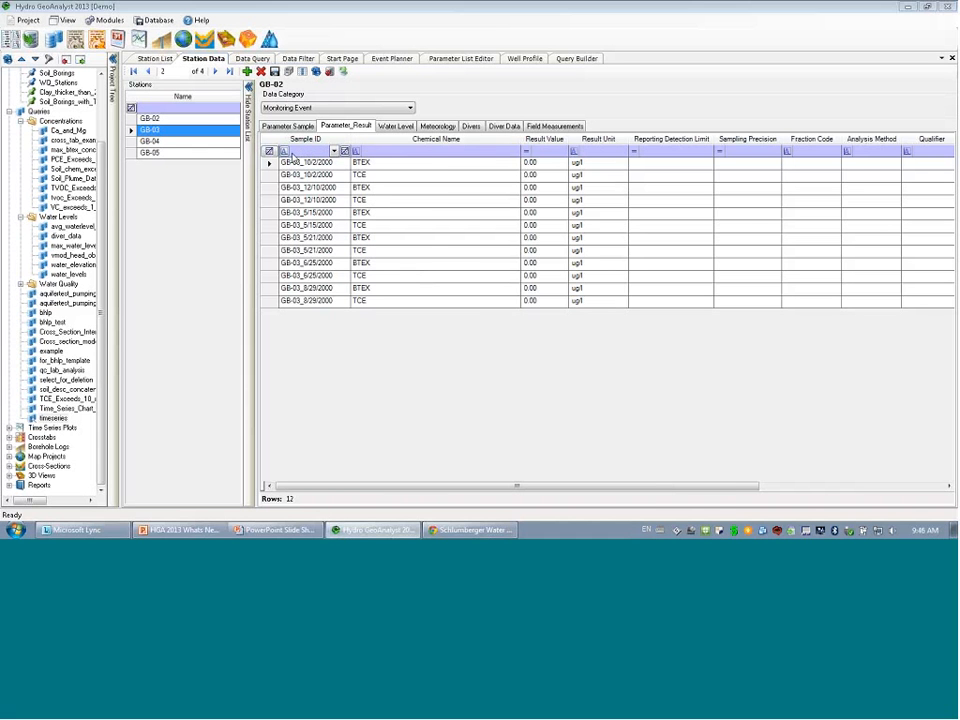
text(G)
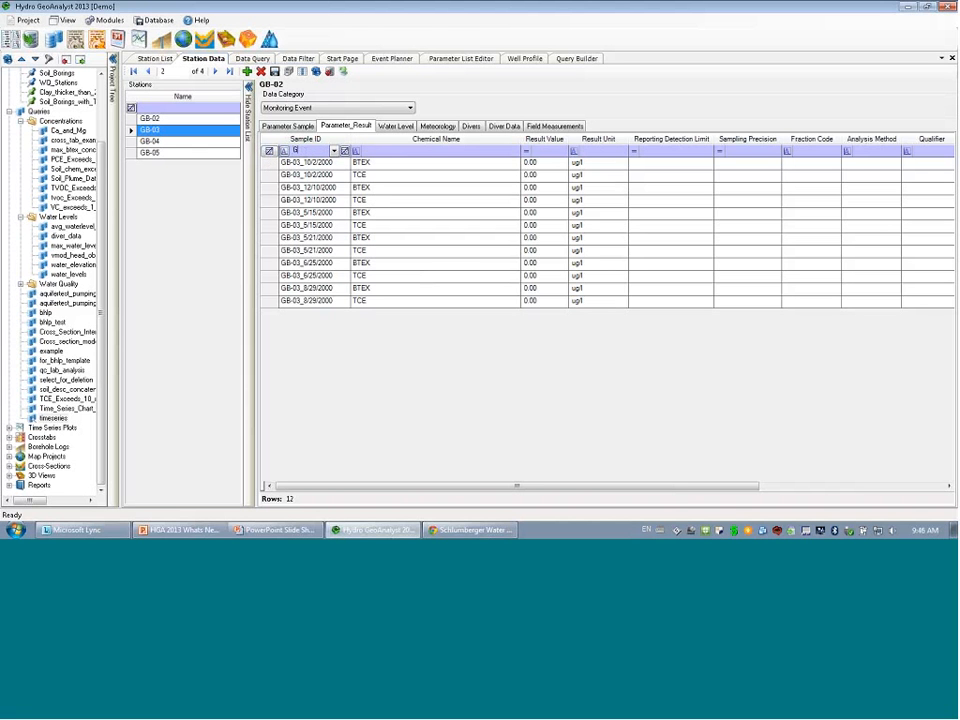
text(B-03_10)
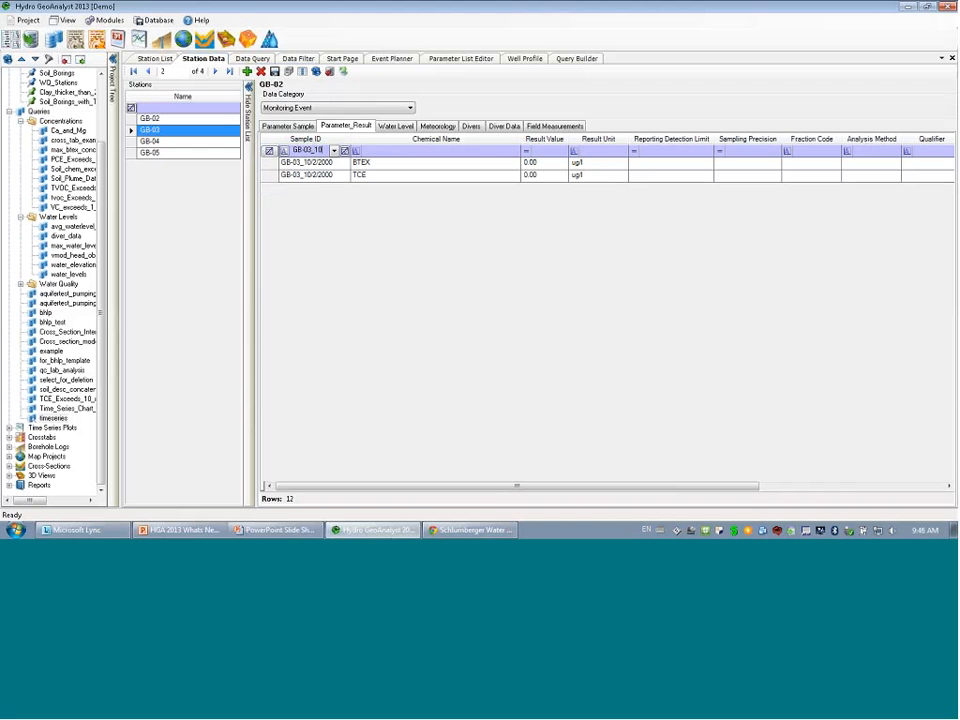
click(284, 167)
click(314, 177)
Open the project properties to check the coordinate system and project location
click(28, 21)
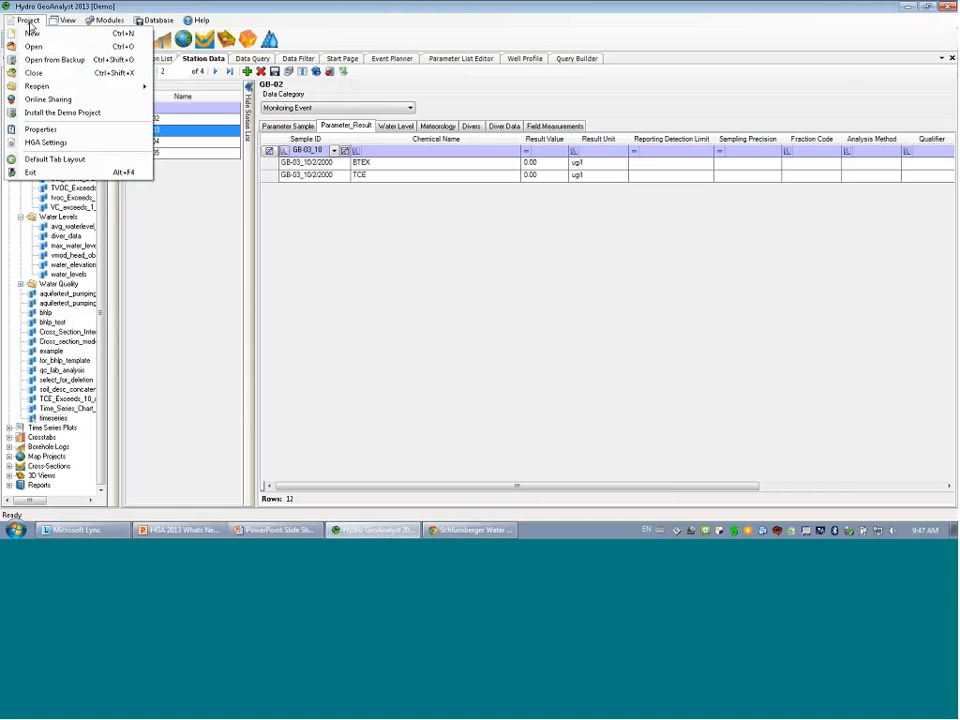
click(50, 132)
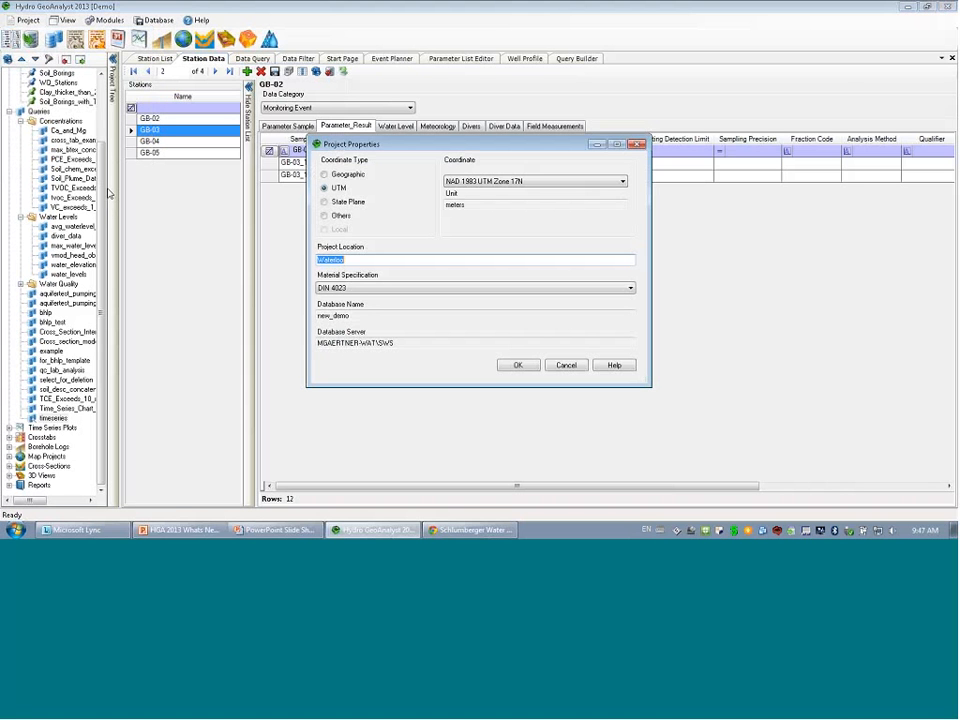